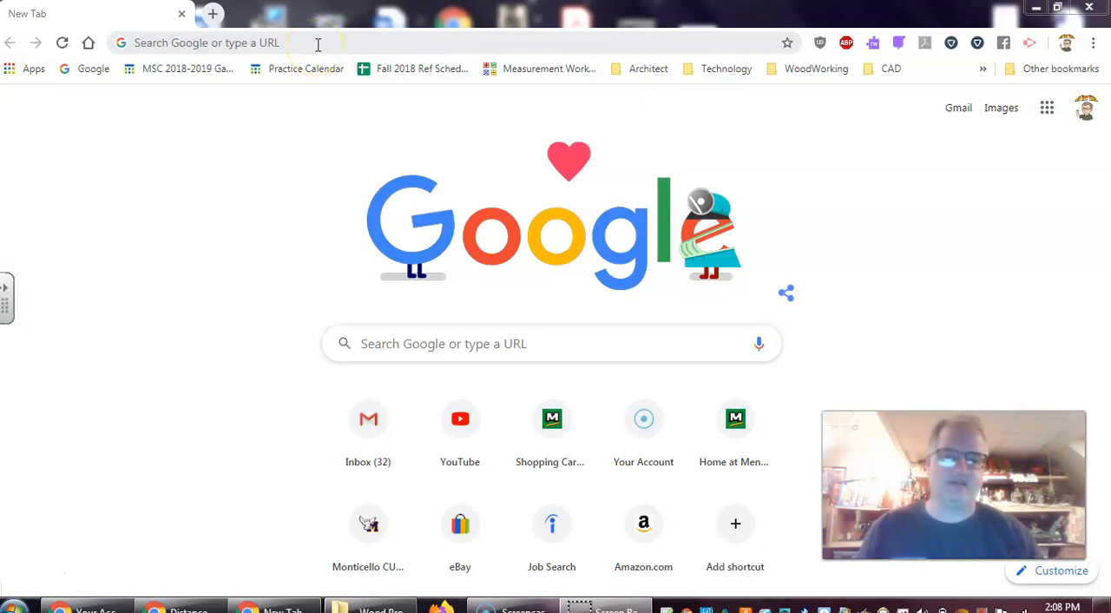
# Open the menards.com website in the browser
pyautogui.click(318, 44)
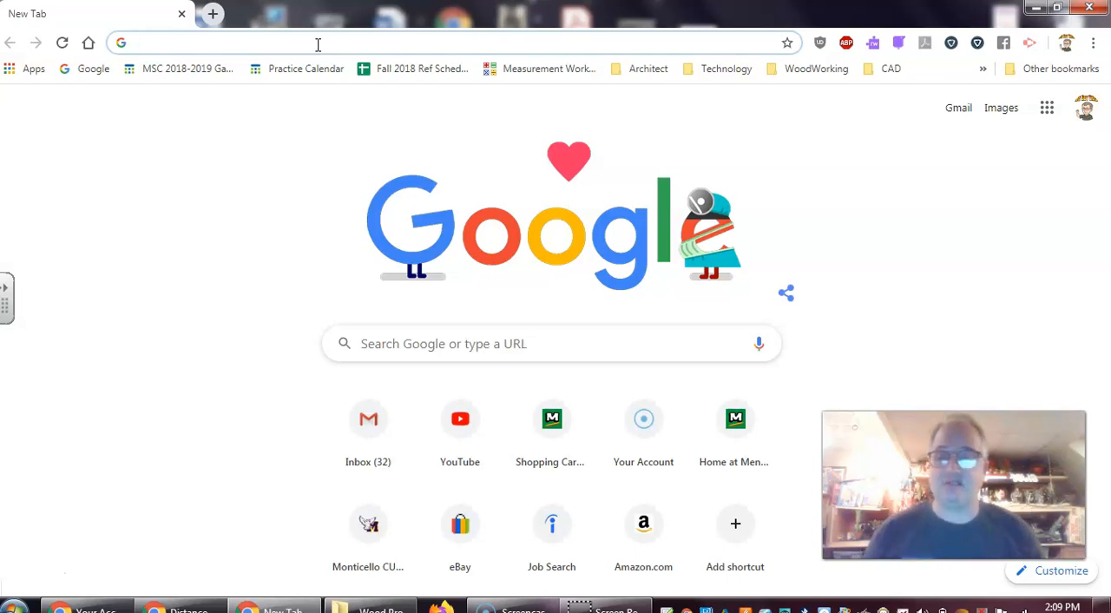
pyautogui.click(298, 41)
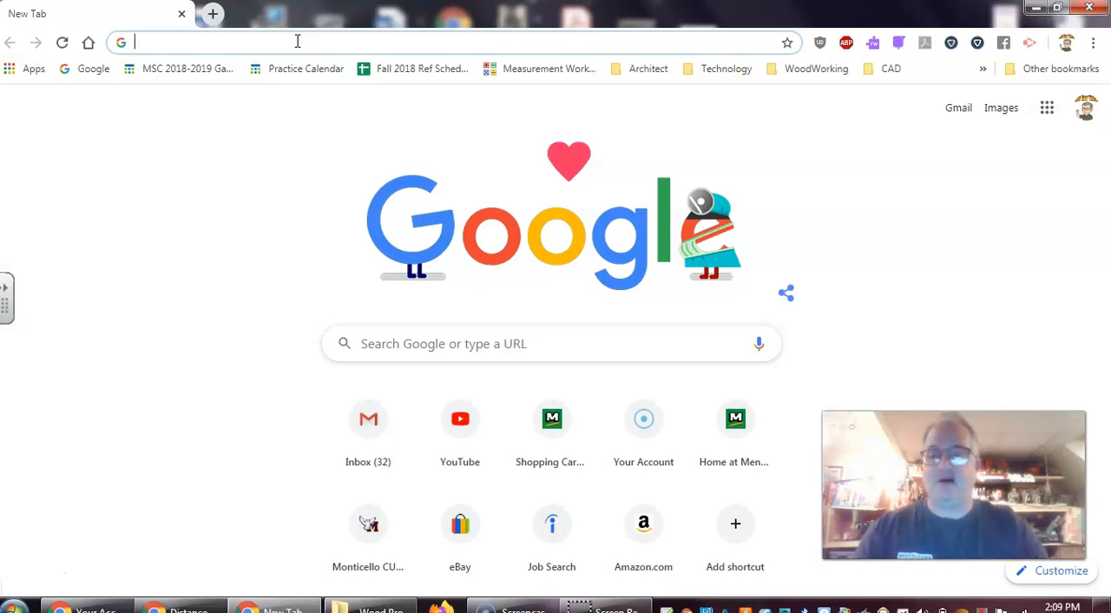
pyautogui.write('w')
pyautogui.press('BackSpace')
pyautogui.press('BackSpace')
pyautogui.write('mm')
pyautogui.press('BackSpace')
pyautogui.press('BackSpace')
pyautogui.write('en')
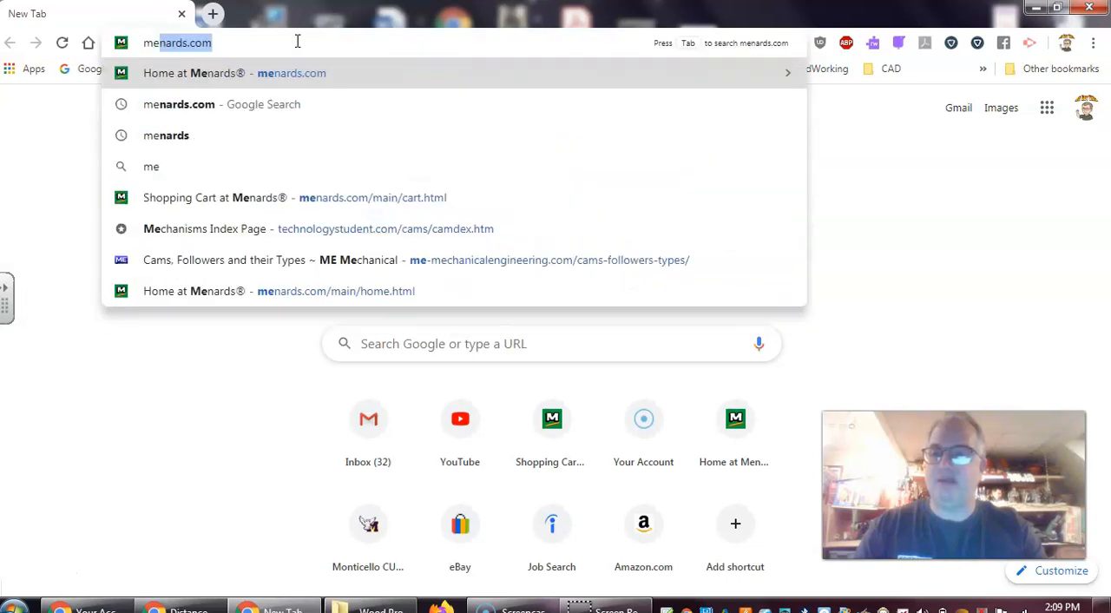
pyautogui.write('ards')
pyautogui.press('BackSpace')
pyautogui.press('BackSpace')
pyautogui.write('nards.')
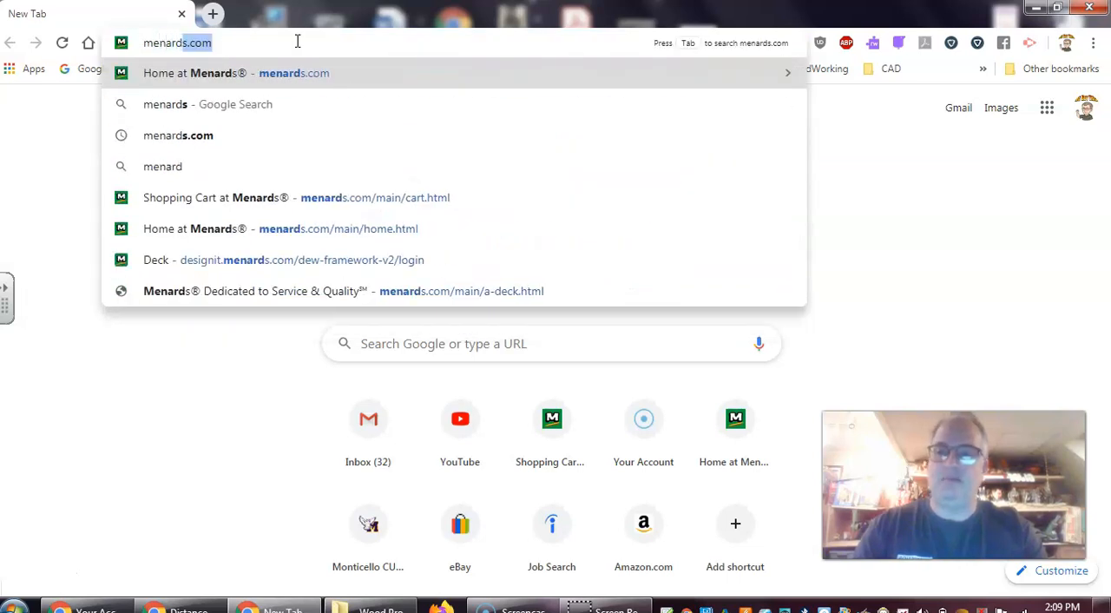
pyautogui.write('com')
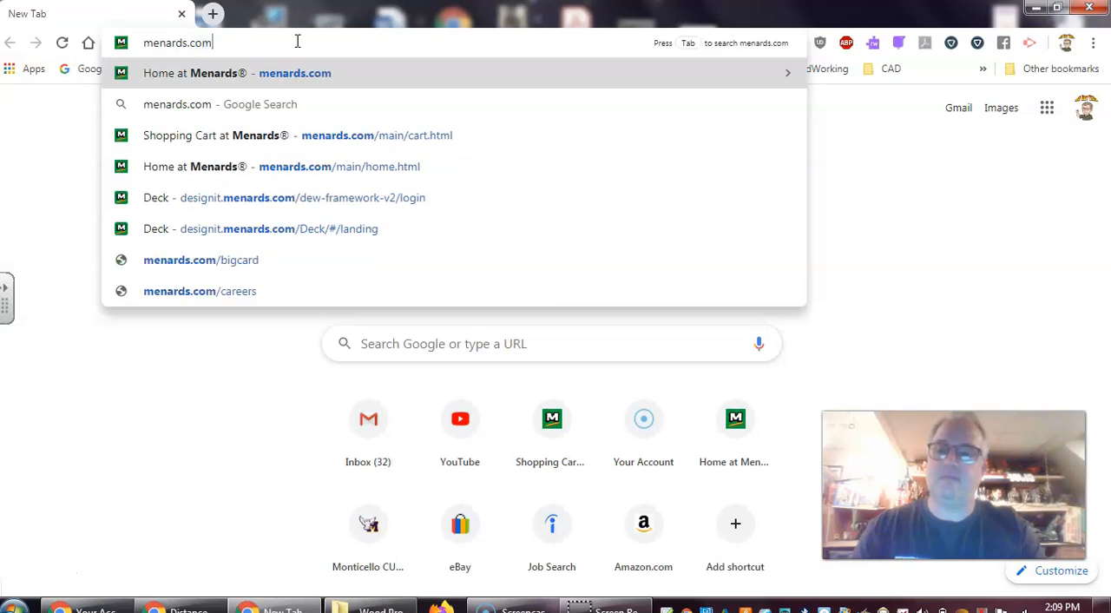
pyautogui.press('Return')
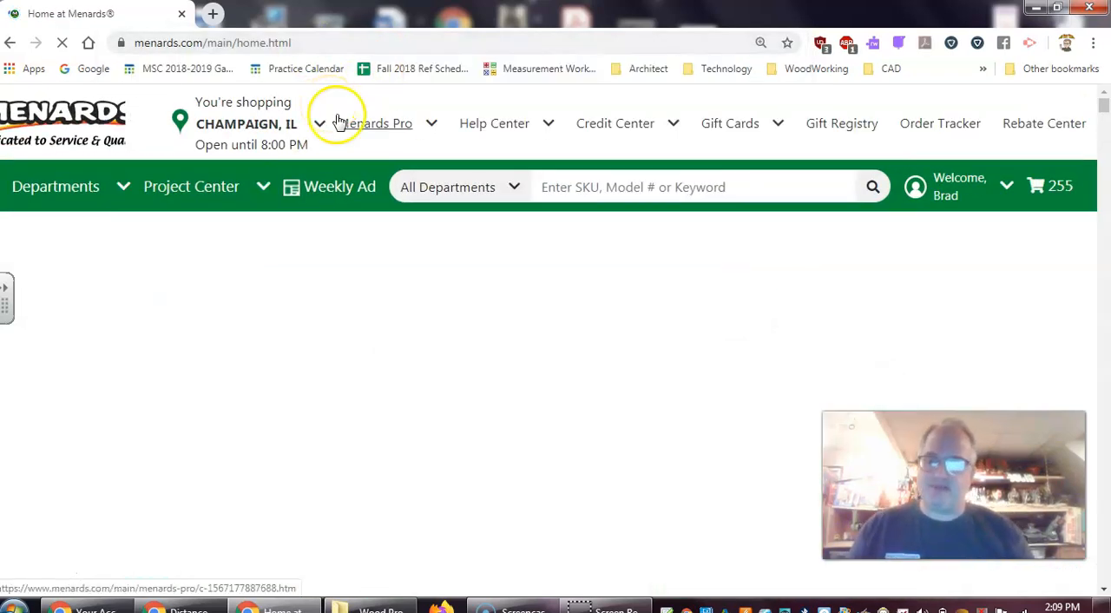
# Open the Deck tool from the Project Center's Design & Buy section and start designing a custom deck
pyautogui.click(265, 189)
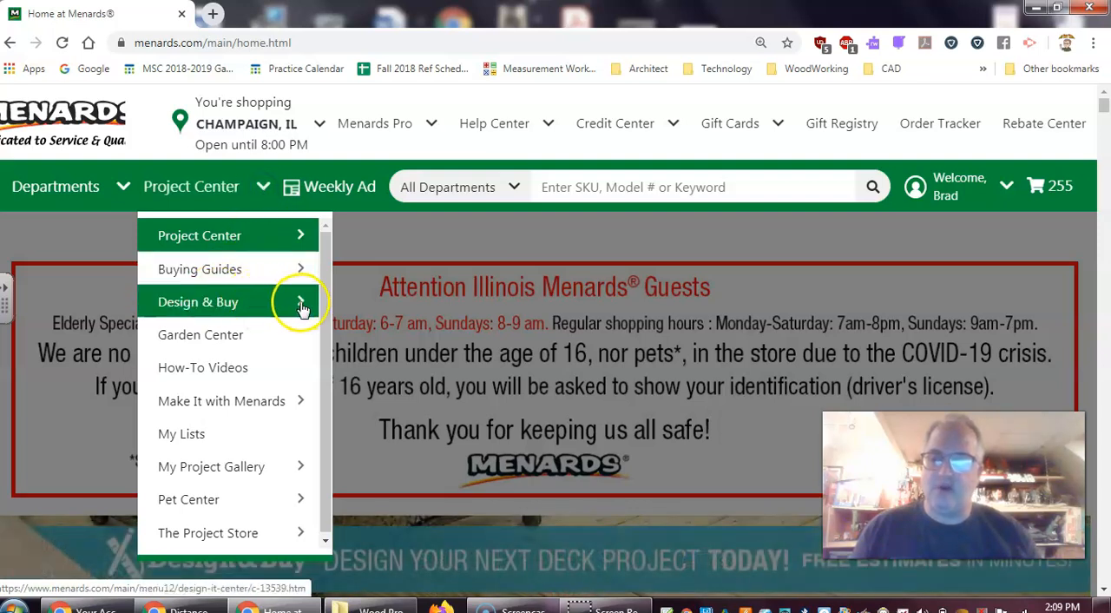
pyautogui.moveTo(301, 308)
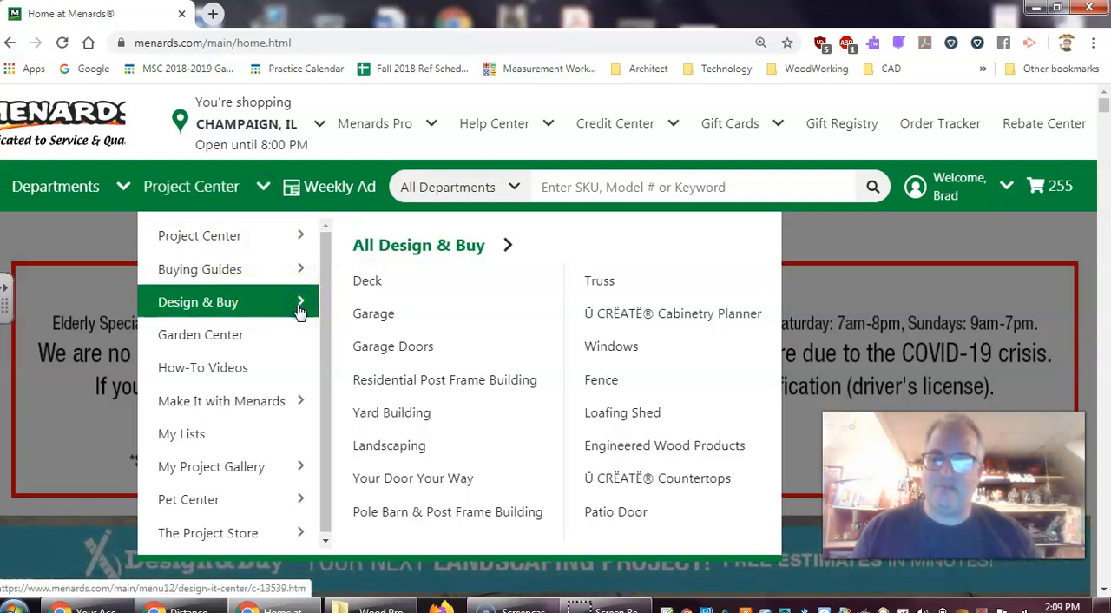
pyautogui.click(368, 289)
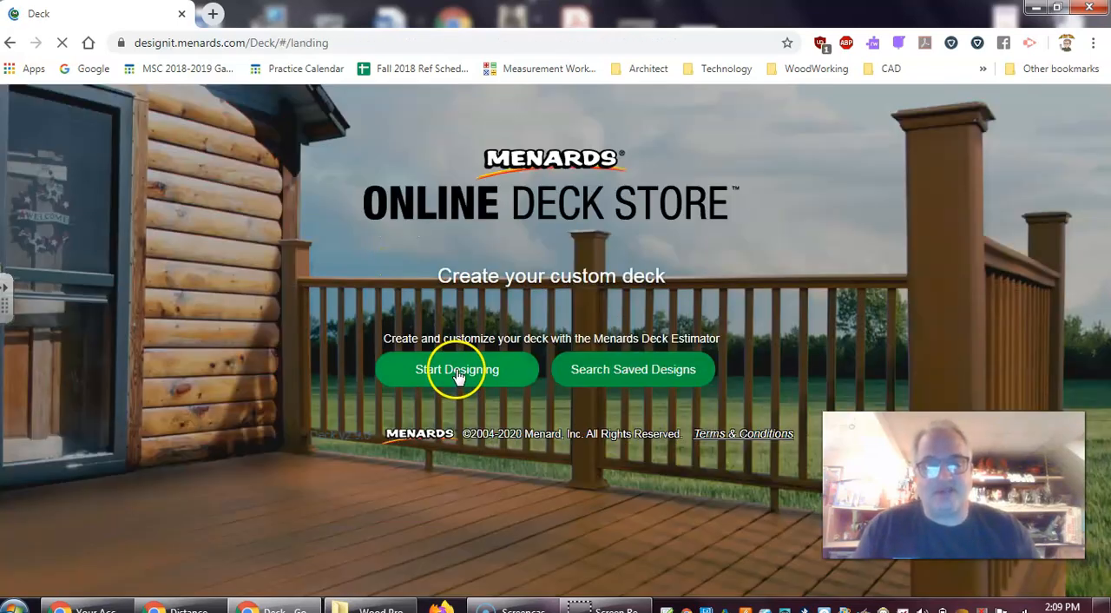
pyautogui.click(452, 371)
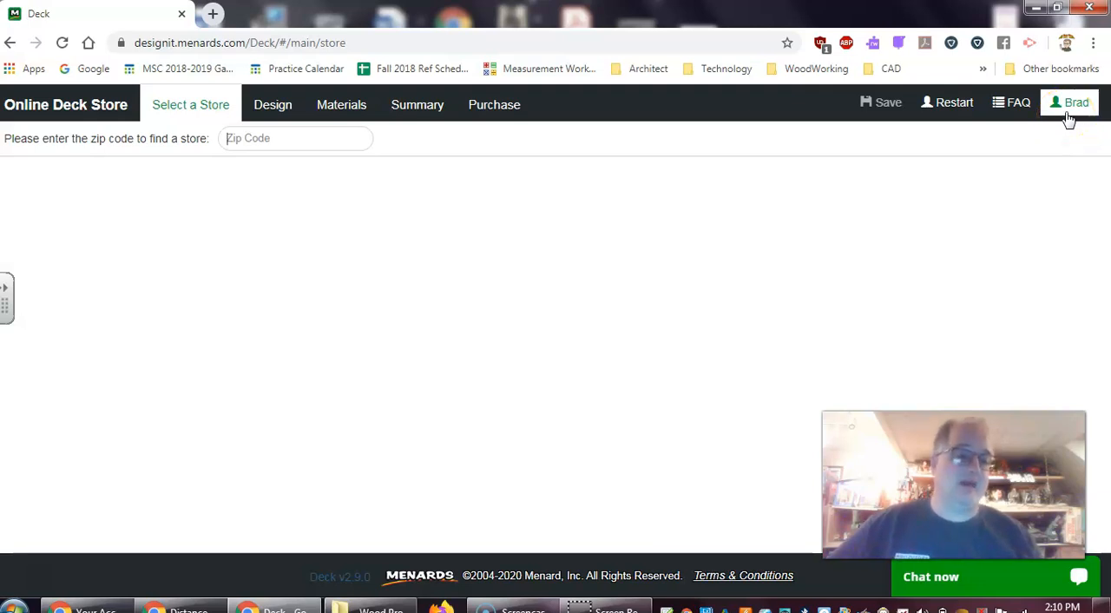
# Look up nearby stores with the local zip code and select the Champaign store for the deck project
pyautogui.click(1067, 111)
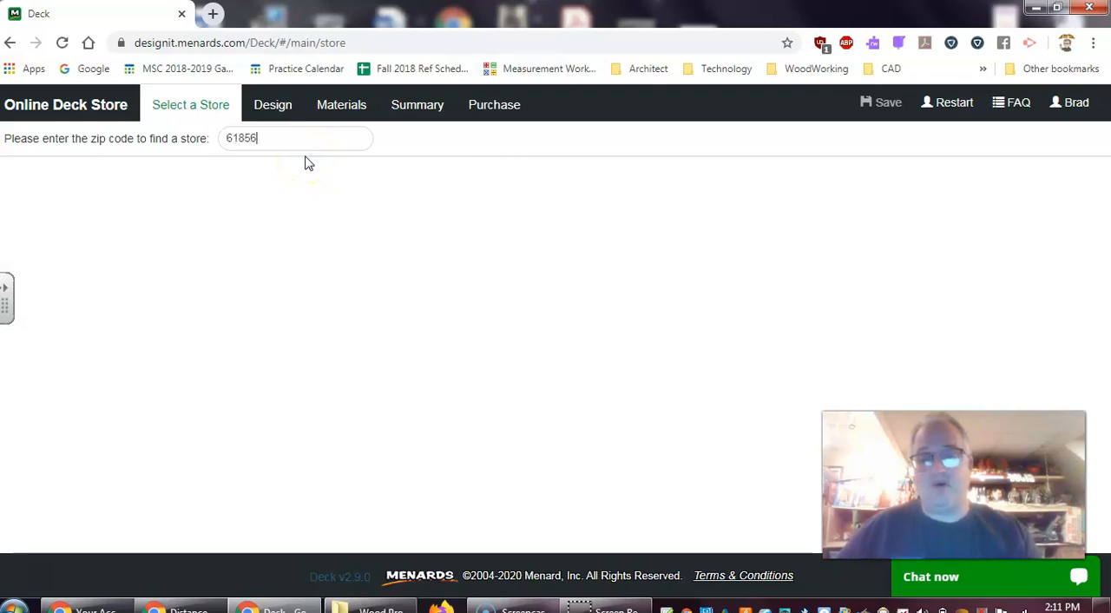
pyautogui.press('Return')
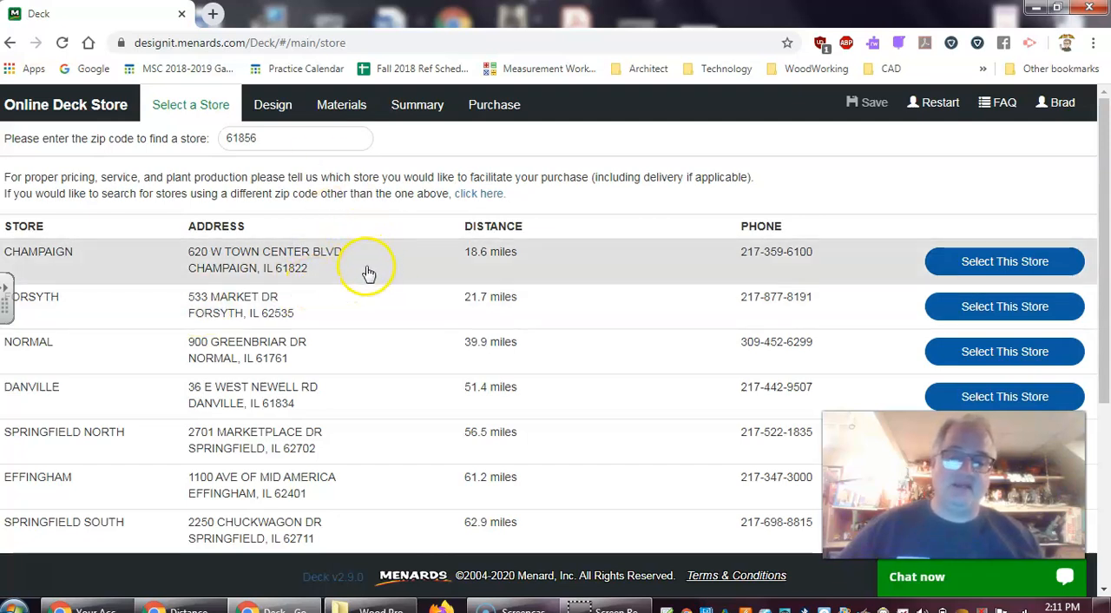
pyautogui.click(1016, 262)
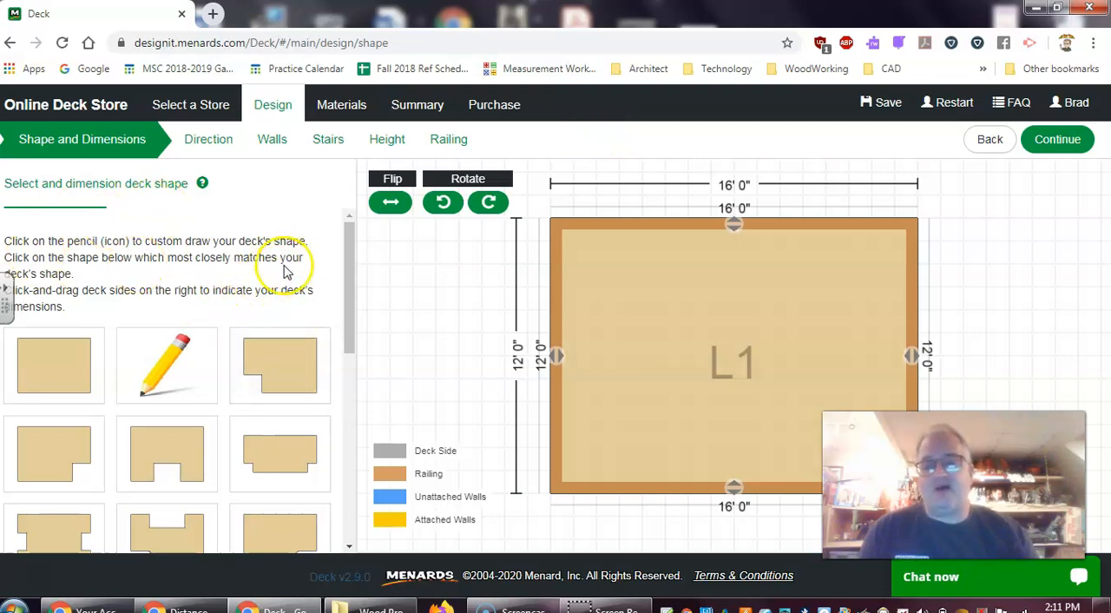
# Try out several preset deck shapes, including the octagon, the angled-wing shapes and the rectangle with one clipped corner
pyautogui.moveTo(352, 304); pyautogui.dragTo(345, 511)
pyautogui.click(275, 410)
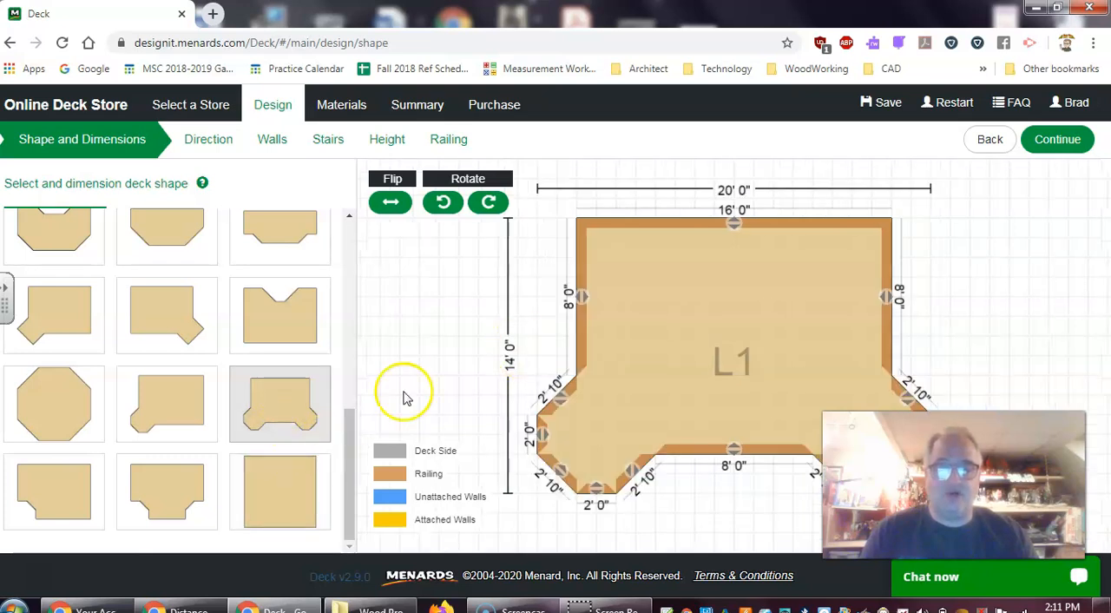
pyautogui.click(76, 508)
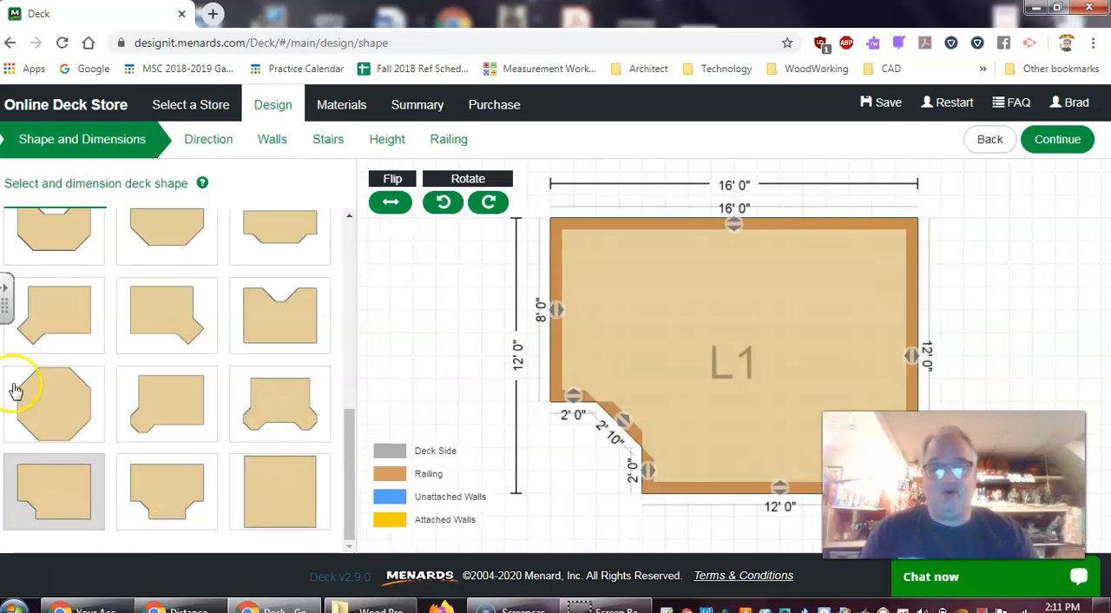
pyautogui.click(42, 402)
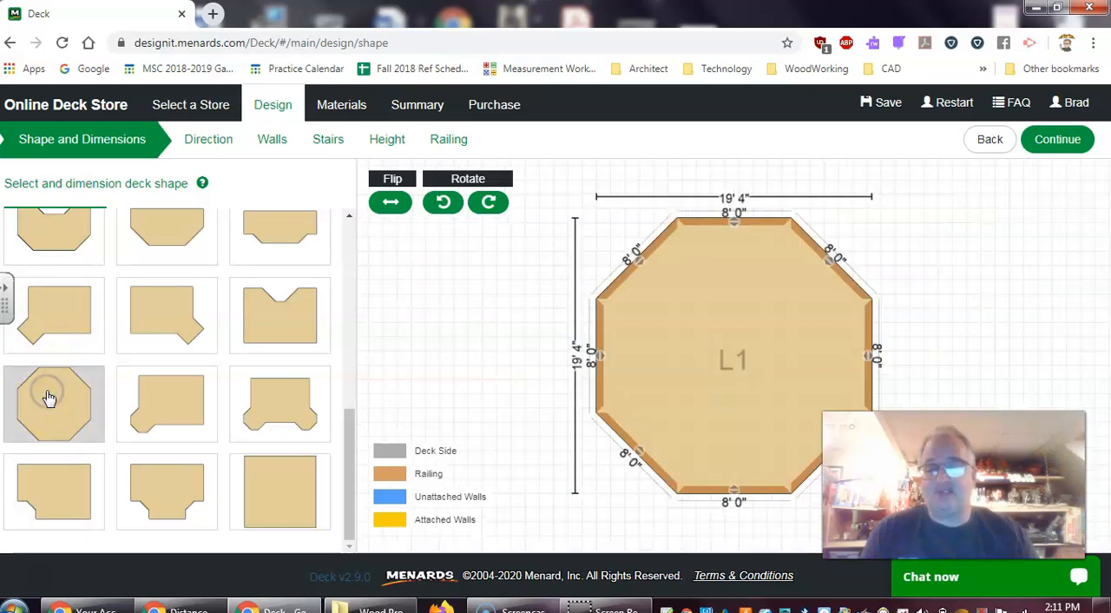
pyautogui.click(83, 314)
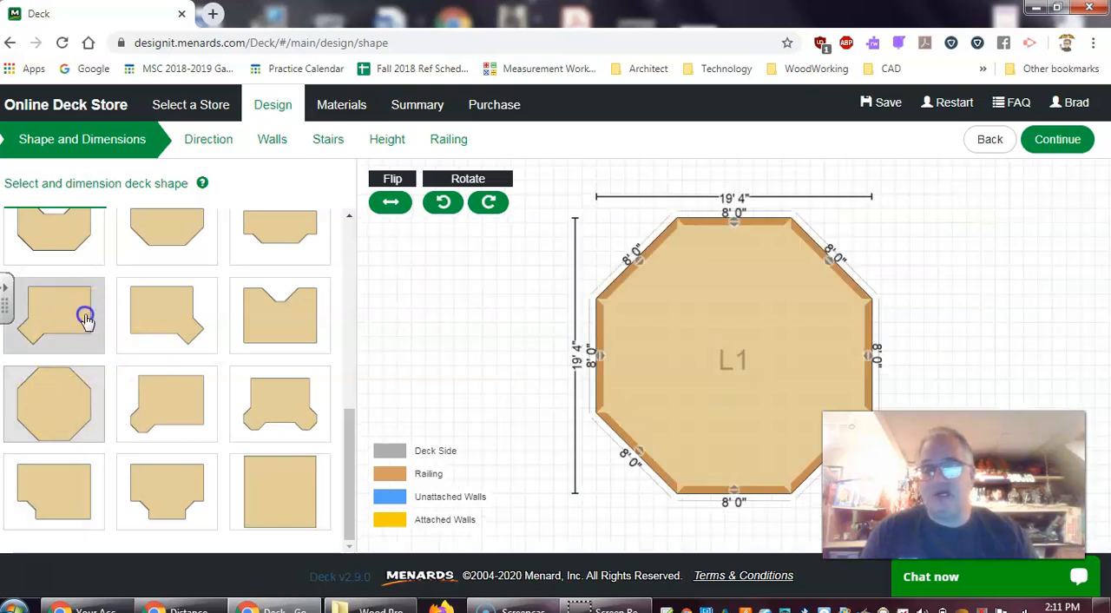
pyautogui.moveTo(348, 437)
pyautogui.mouseDown()
pyautogui.moveTo(368, 273)
pyautogui.moveTo(328, 350)
pyautogui.mouseUp()
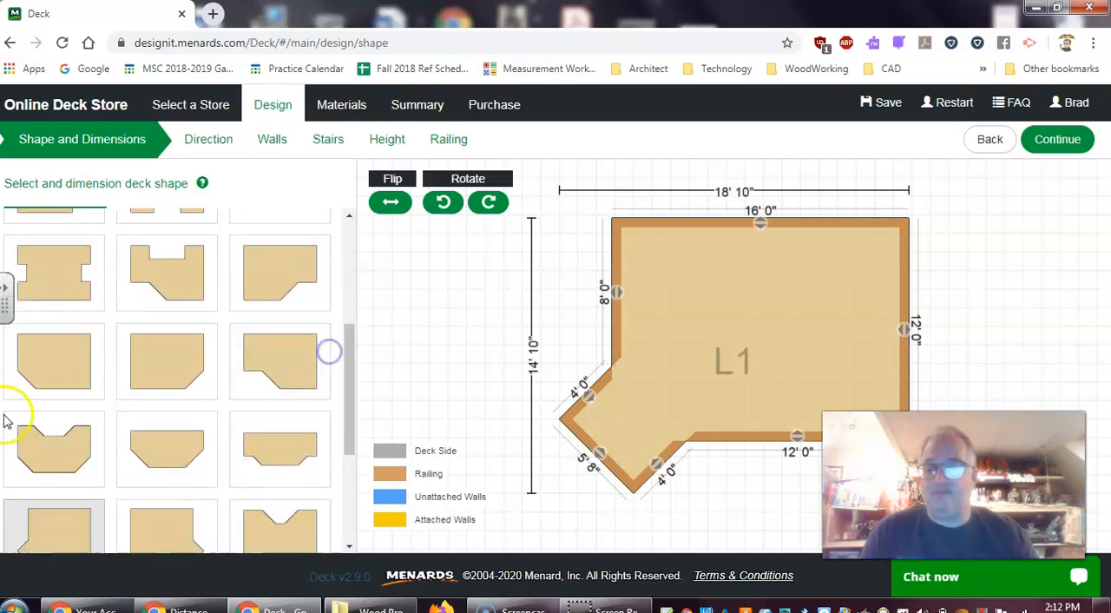
pyautogui.click(55, 374)
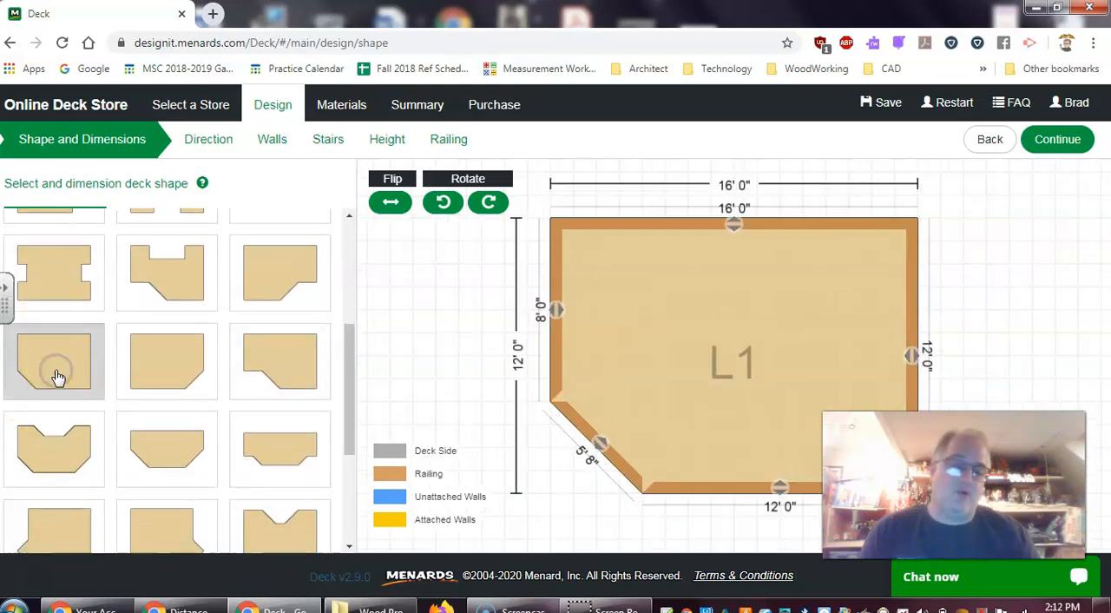
pyautogui.moveTo(345, 395); pyautogui.dragTo(360, 514)
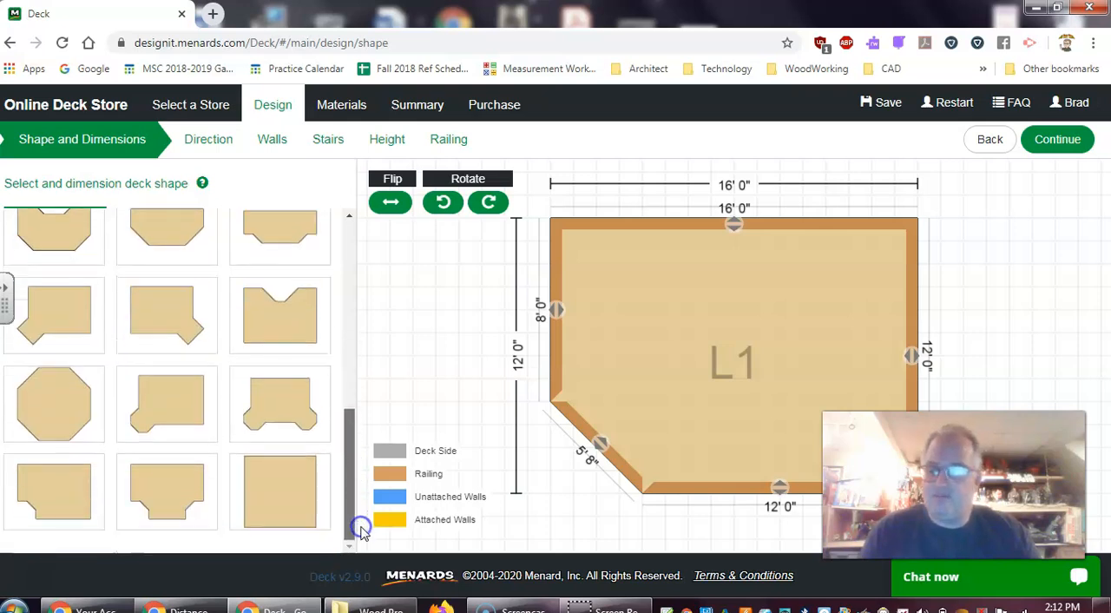
# Compare the clipped-corner preset with the one with a stepped, angled notch at its lower-left corner, and choose the notched shape
pyautogui.click(61, 492)
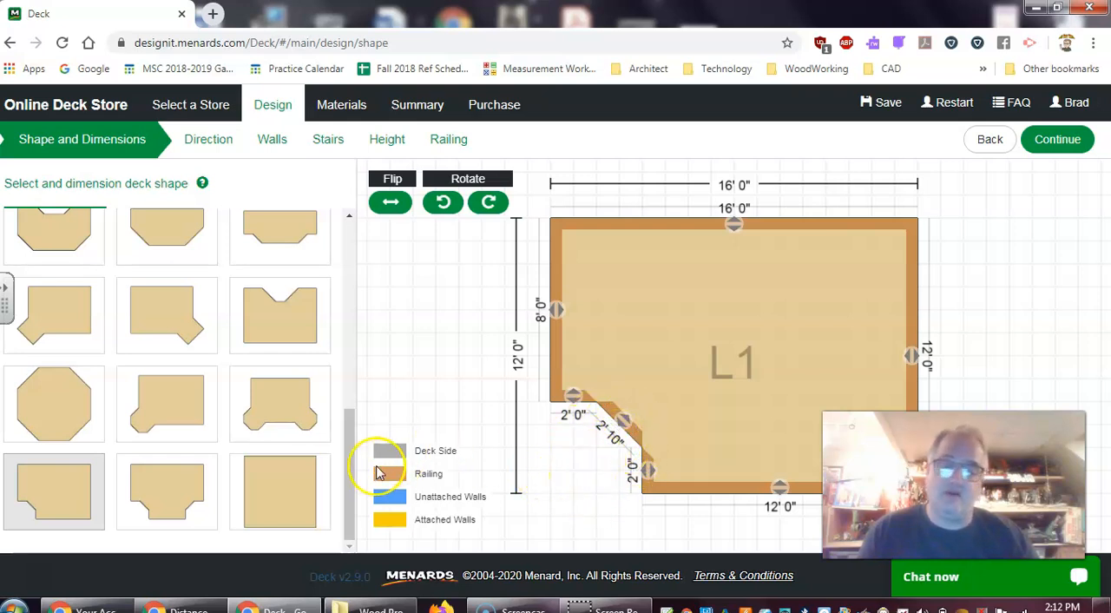
pyautogui.moveTo(348, 460); pyautogui.dragTo(347, 363)
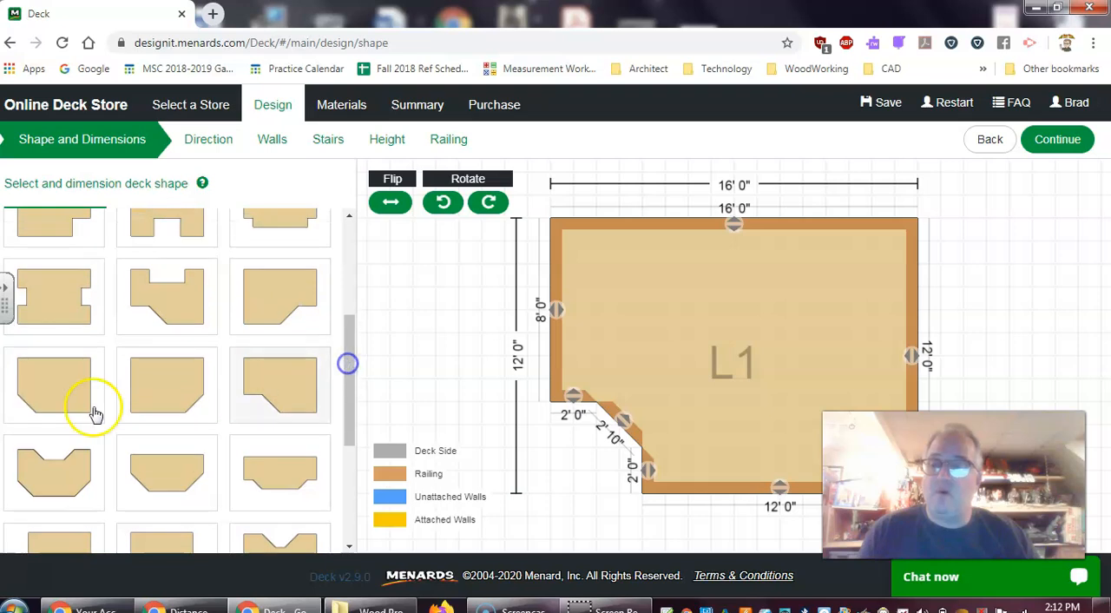
pyautogui.click(62, 391)
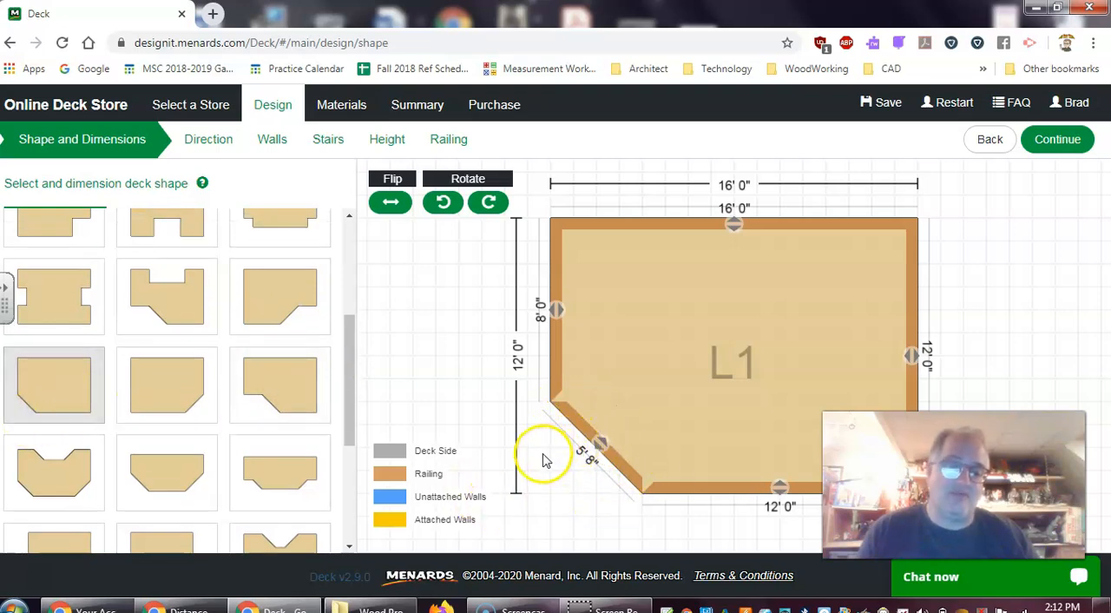
pyautogui.moveTo(350, 409); pyautogui.dragTo(340, 491)
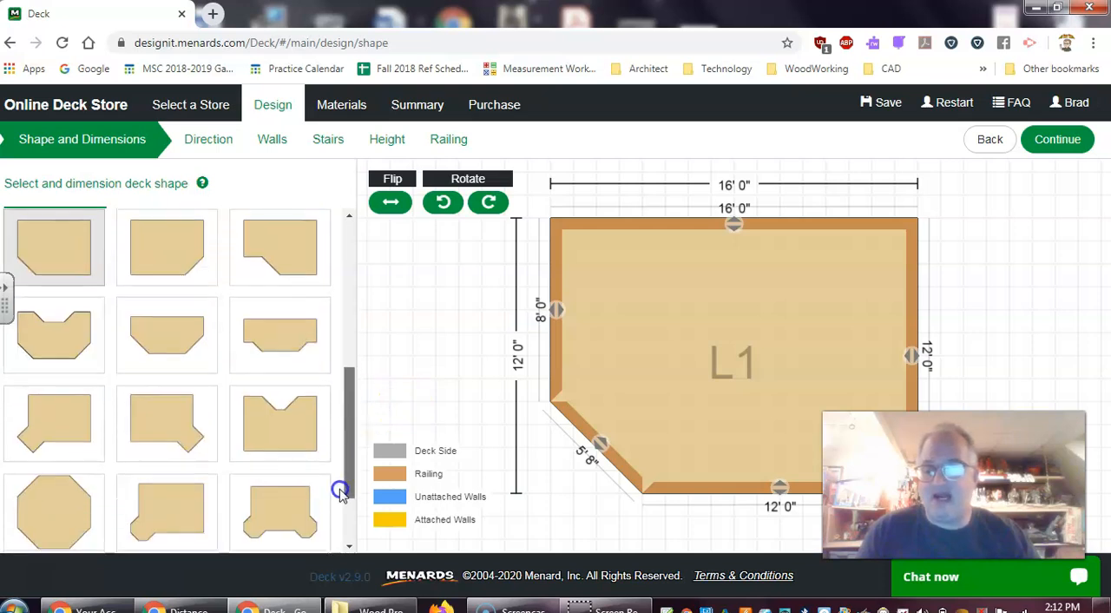
pyautogui.click(50, 511)
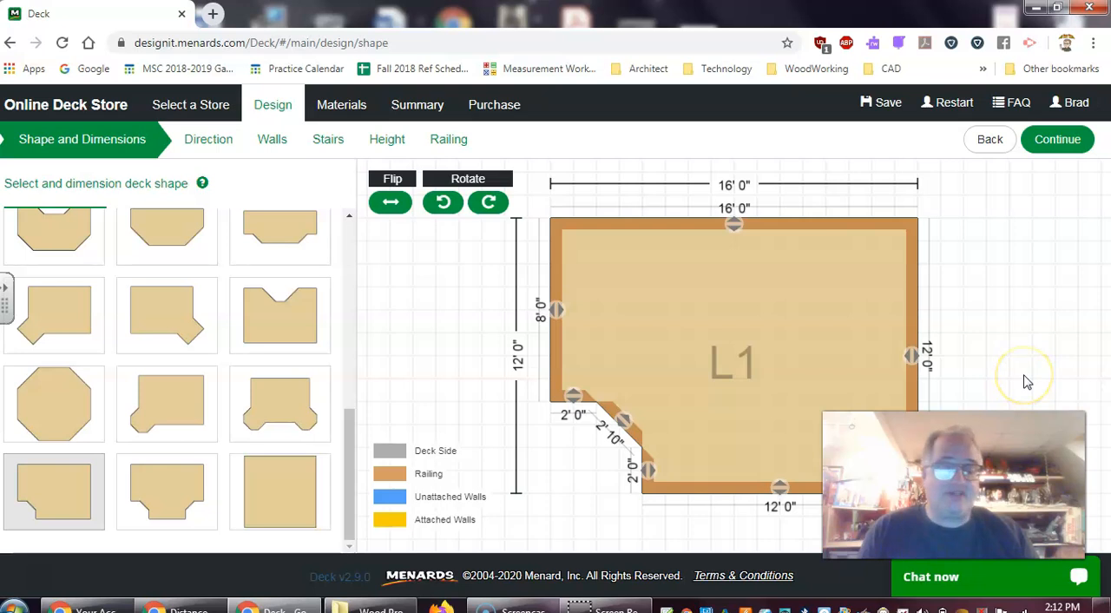
# Extend the deck's right side outward so the overall width is 20' 0"
pyautogui.moveTo(1024, 376)
pyautogui.mouseDown(button='middle')
pyautogui.moveTo(998, 335)
pyautogui.moveTo(1022, 389)
pyautogui.moveTo(1008, 366)
pyautogui.moveTo(1005, 377)
pyautogui.mouseUp(button='middle')
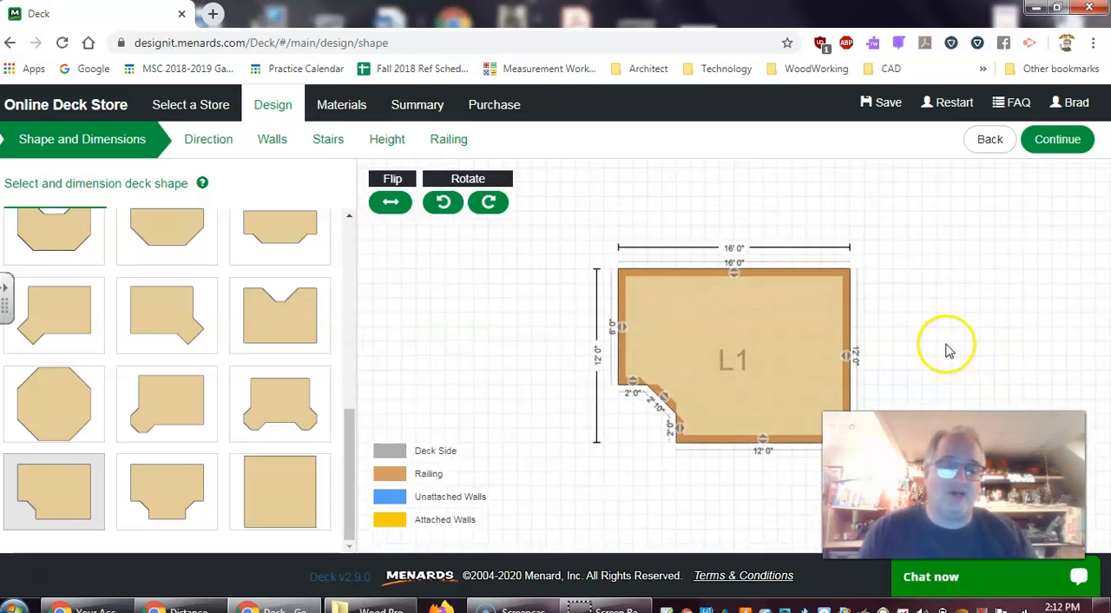
pyautogui.scroll(2, 949, 351)
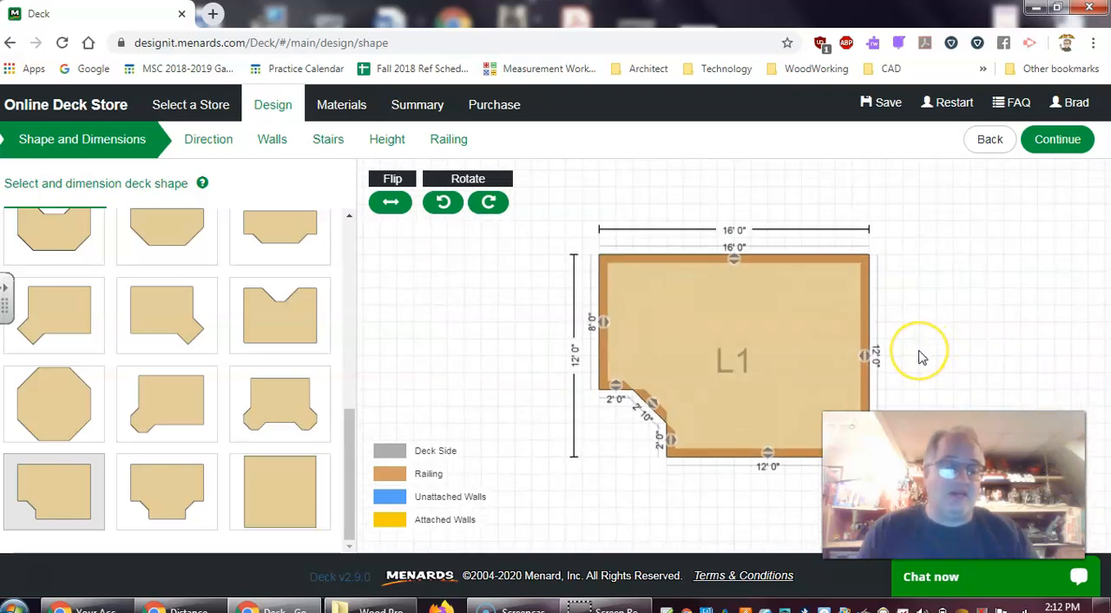
pyautogui.moveTo(922, 356); pyautogui.dragTo(871, 323)
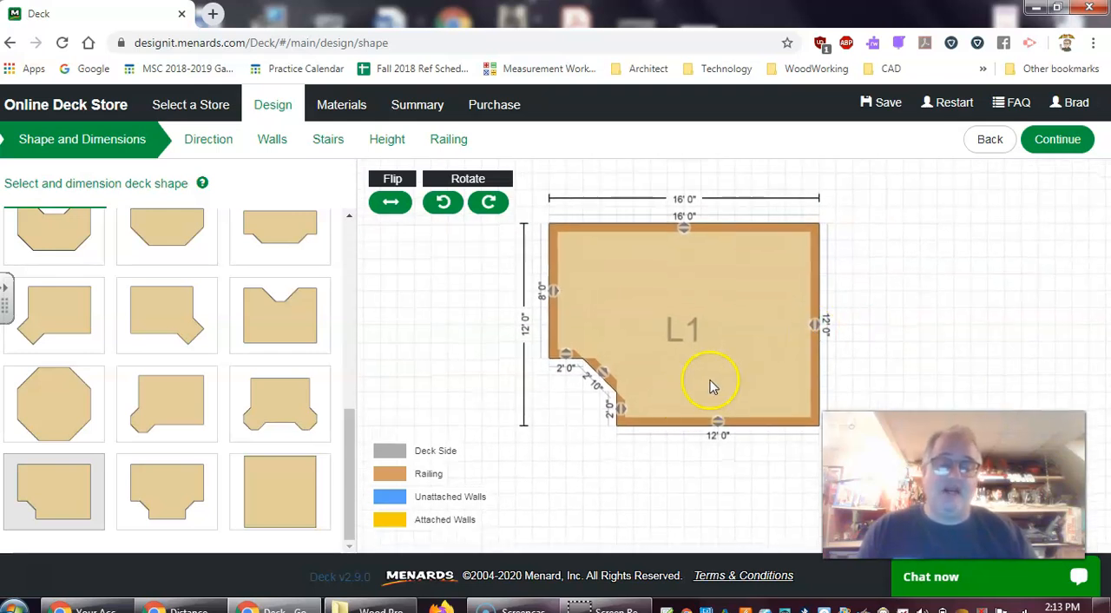
pyautogui.click(633, 375)
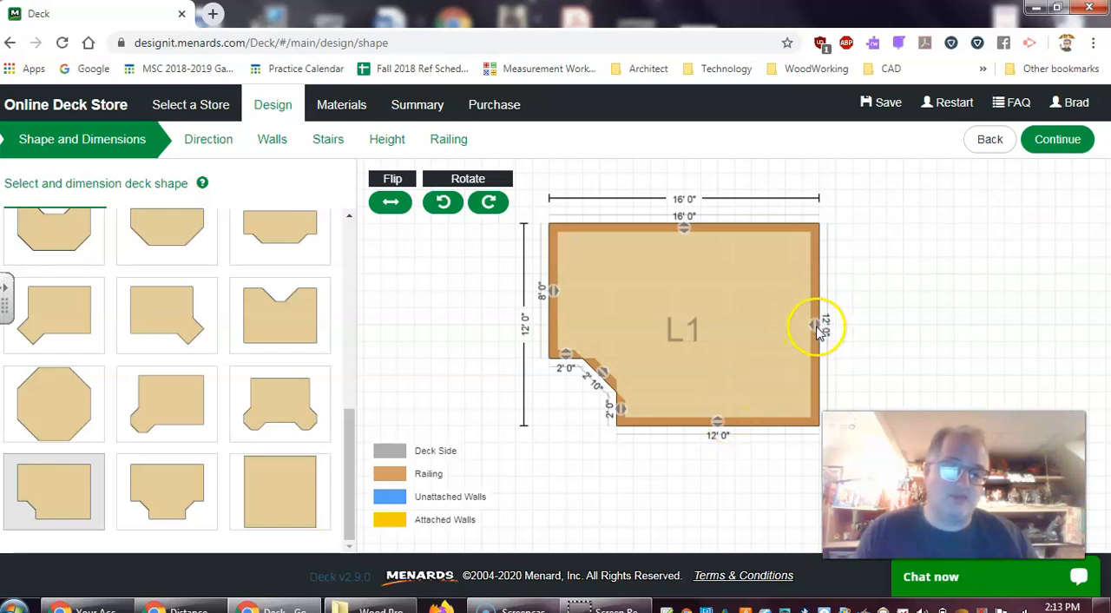
pyautogui.moveTo(816, 327); pyautogui.dragTo(884, 334)
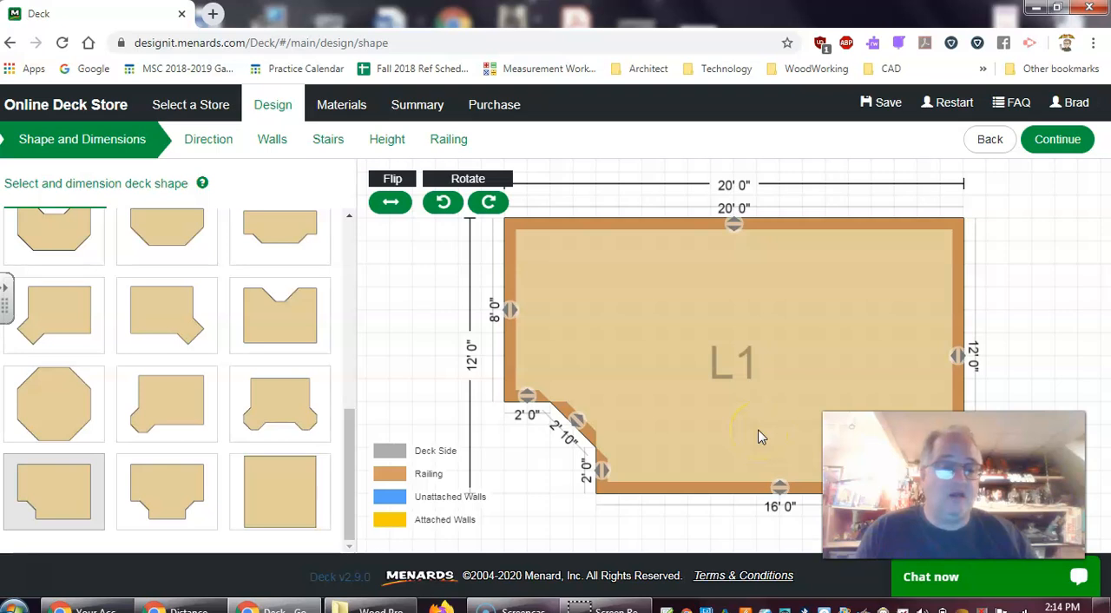
# Extend the deck's lower side outward so the overall depth is 14' 0"
pyautogui.scroll(-4, 761, 437)
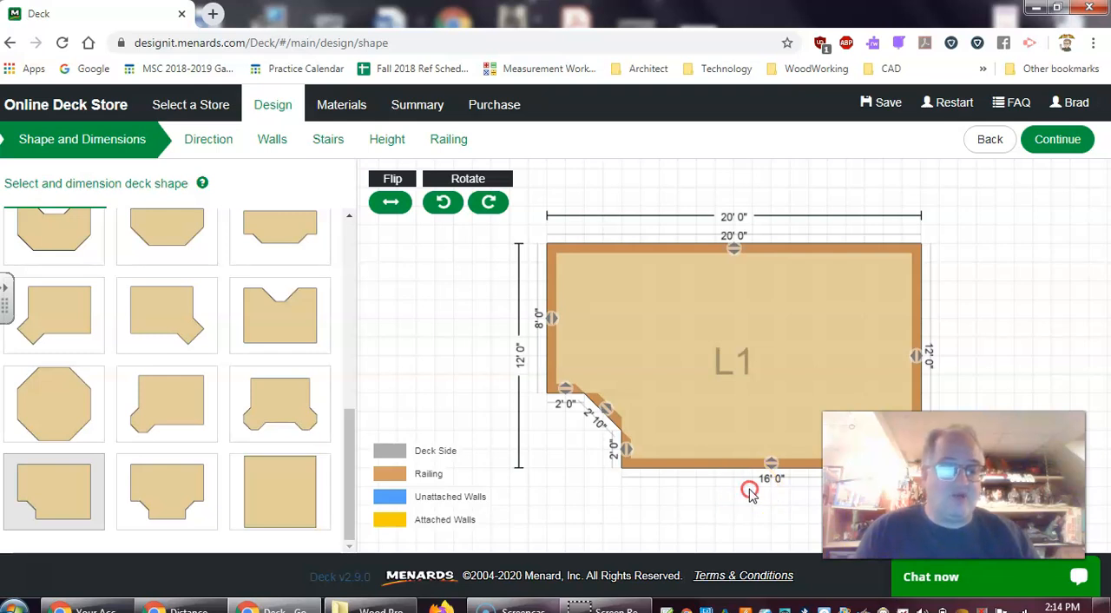
pyautogui.scroll(5, 721, 431)
pyautogui.scroll(-6, 732, 460)
pyautogui.moveTo(729, 475)
pyautogui.mouseDown()
pyautogui.moveTo(698, 380)
pyautogui.moveTo(691, 397)
pyautogui.mouseUp()
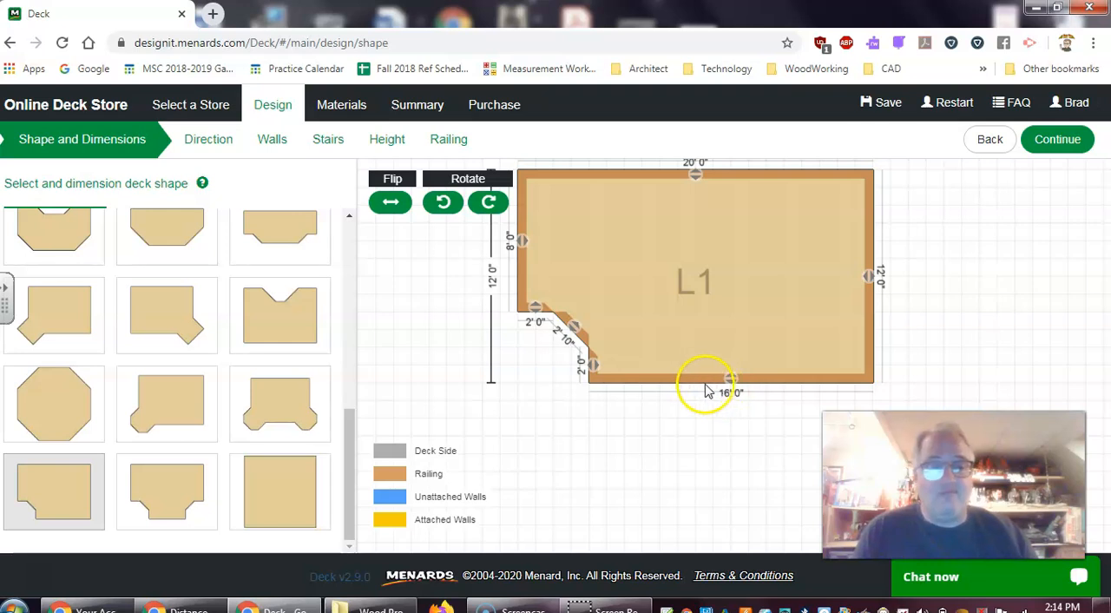
pyautogui.scroll(-1, 697, 394)
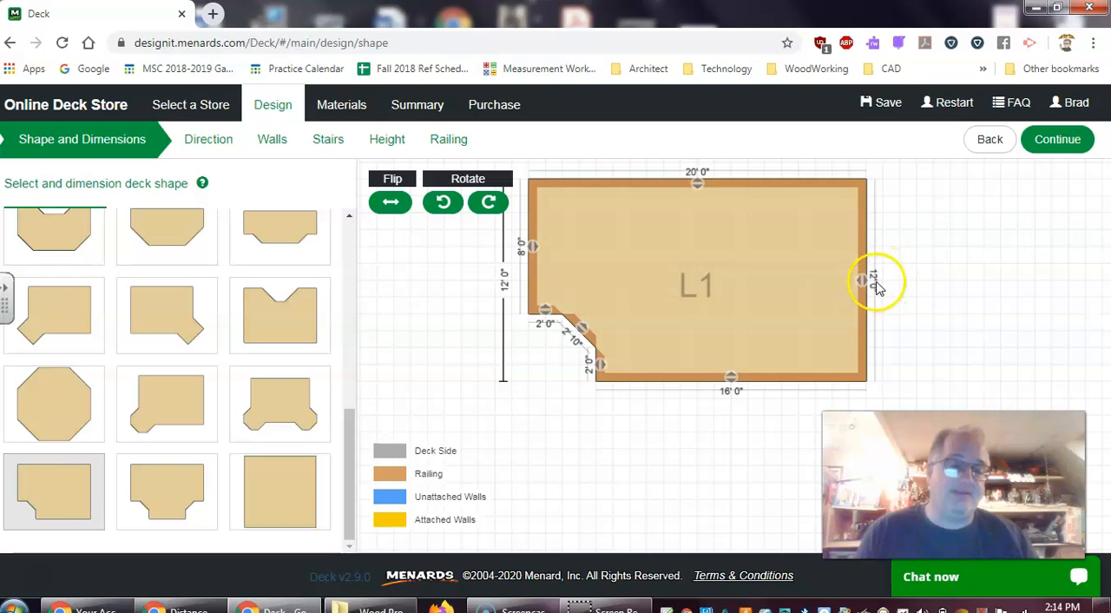
pyautogui.moveTo(731, 385); pyautogui.dragTo(729, 415)
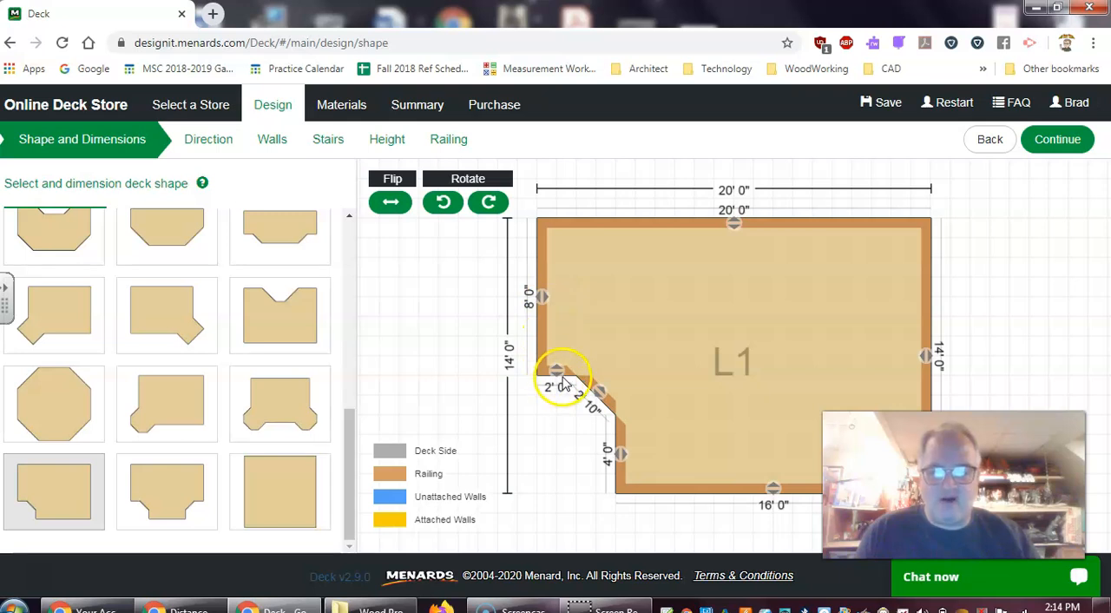
# Reshape the notch so its horizontal edge is 2' 7", its diagonal 4' 10" and its vertical edge 2' 0"
pyautogui.moveTo(557, 370); pyautogui.dragTo(557, 449)
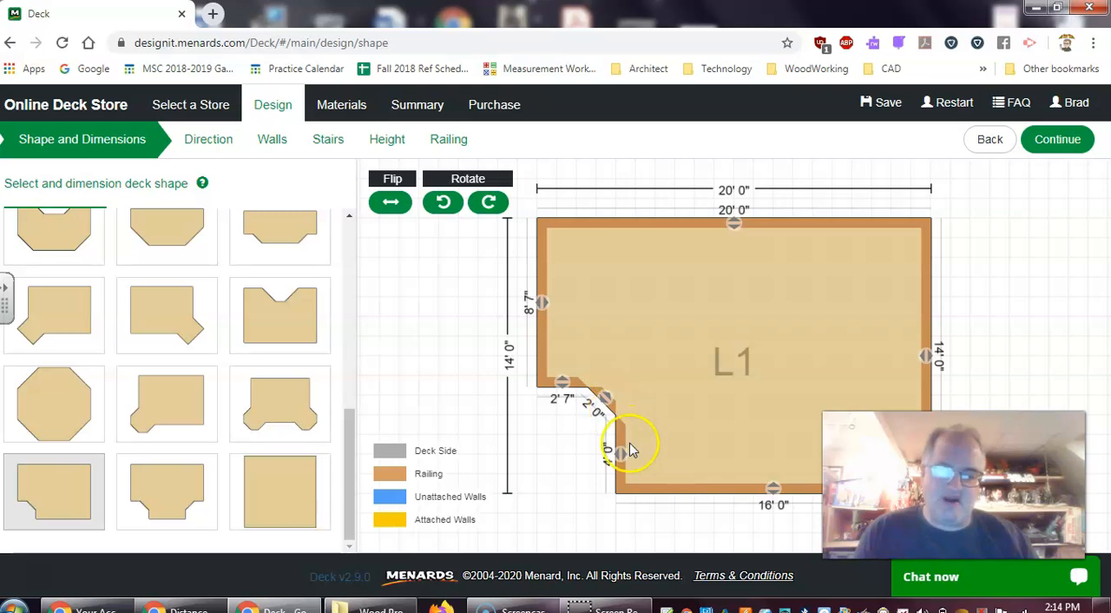
pyautogui.moveTo(623, 456); pyautogui.dragTo(672, 481)
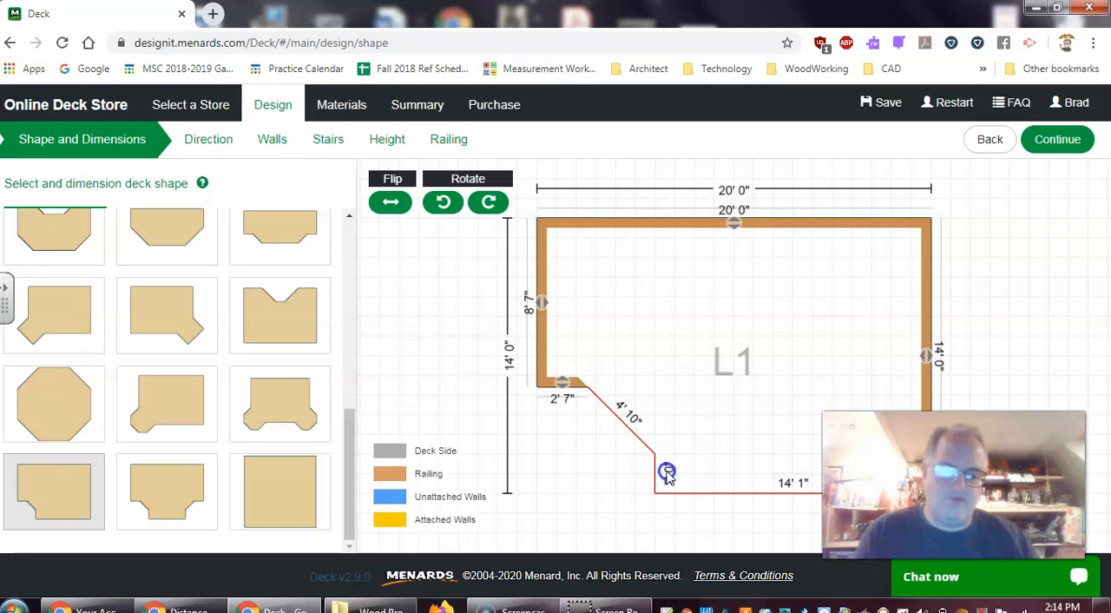
pyautogui.moveTo(666, 473); pyautogui.dragTo(668, 474)
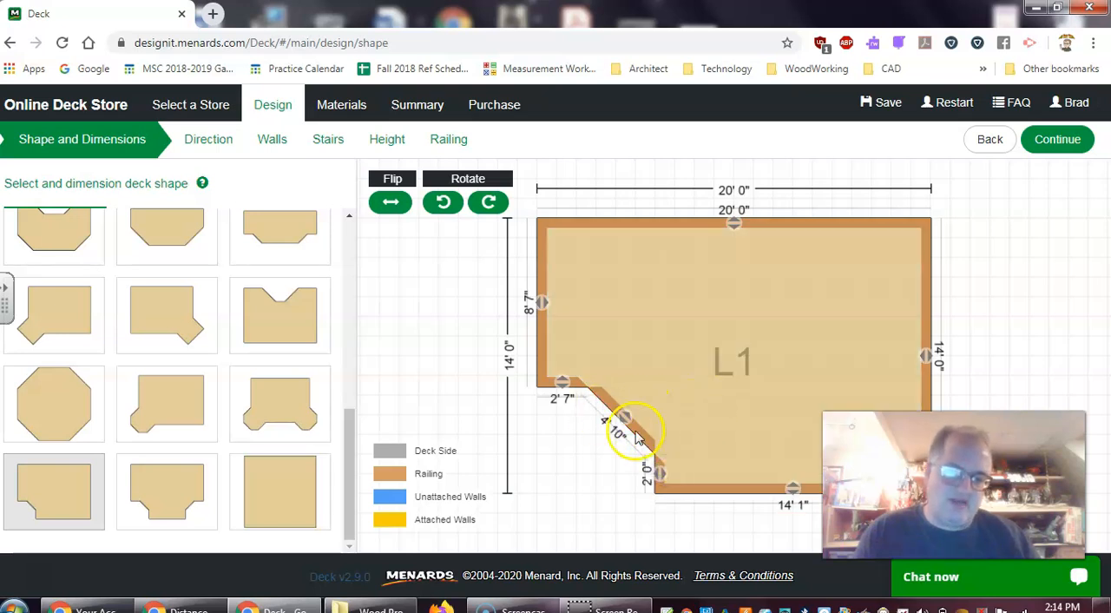
# Lower the notch's short horizontal edge until it is 3' 2" long and the diagonal is 4' 0"
pyautogui.moveTo(561, 386); pyautogui.dragTo(565, 392)
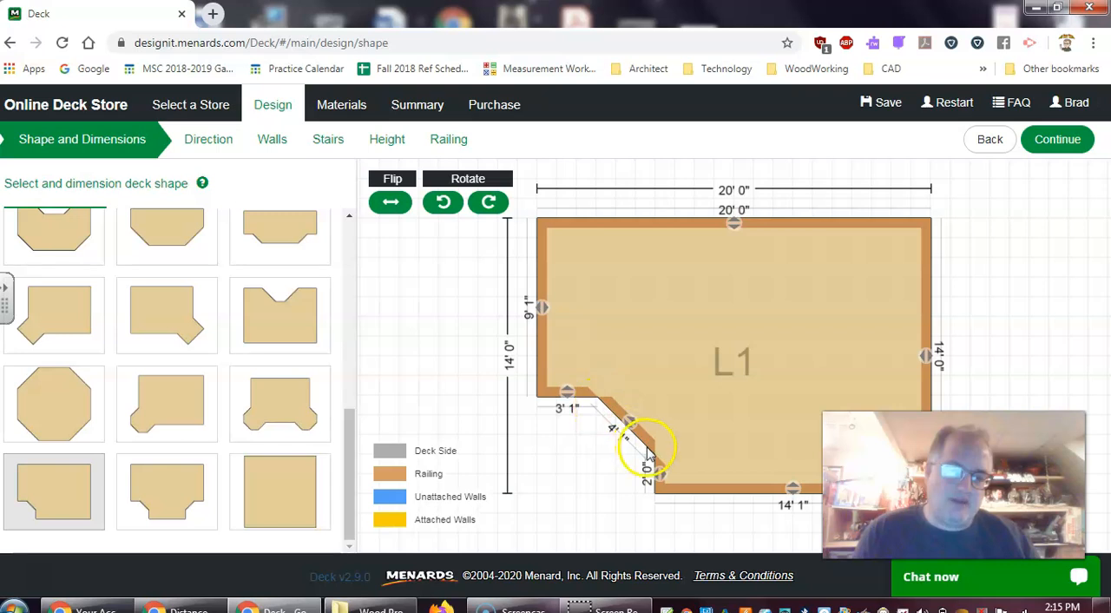
pyautogui.moveTo(569, 398); pyautogui.dragTo(570, 401)
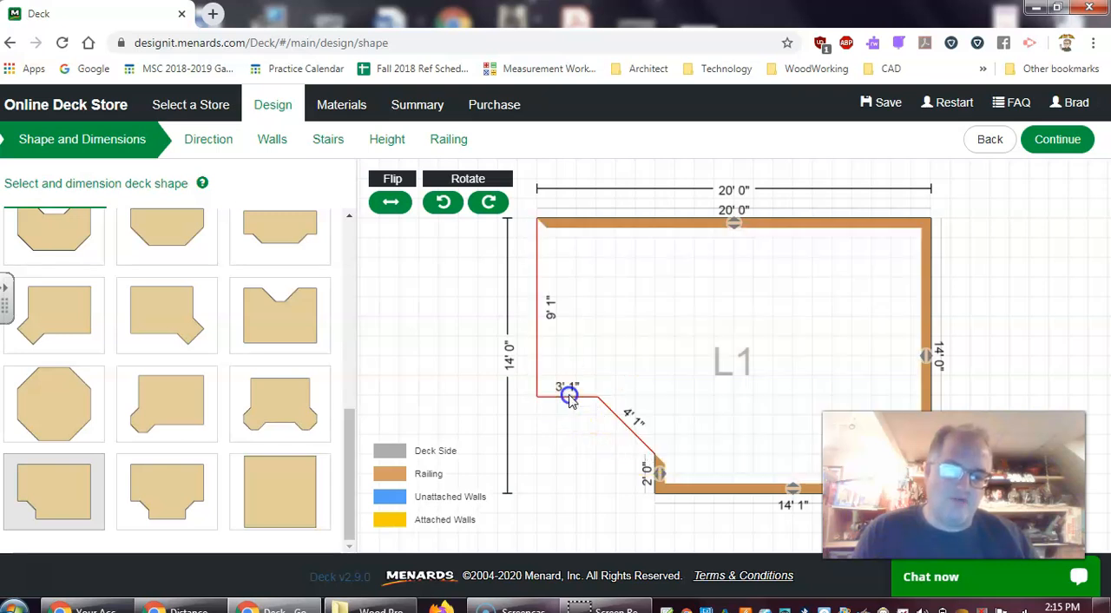
pyautogui.moveTo(570, 400); pyautogui.dragTo(569, 397)
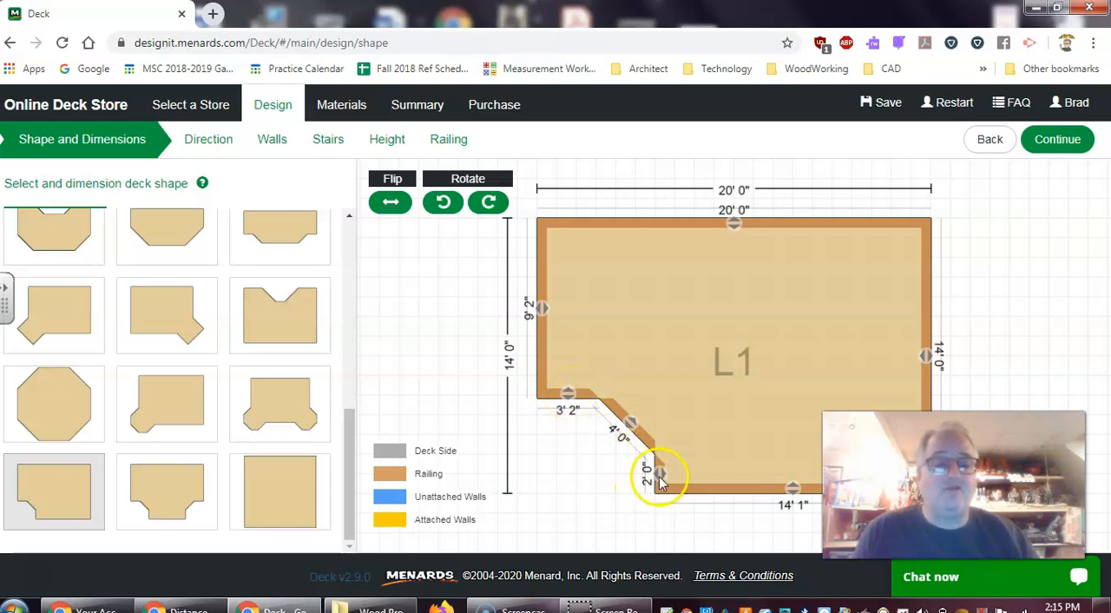
# Balance the notch so both short edges are 2' 7" and the diagonal between them is 4' 0"
pyautogui.moveTo(568, 397); pyautogui.dragTo(566, 385)
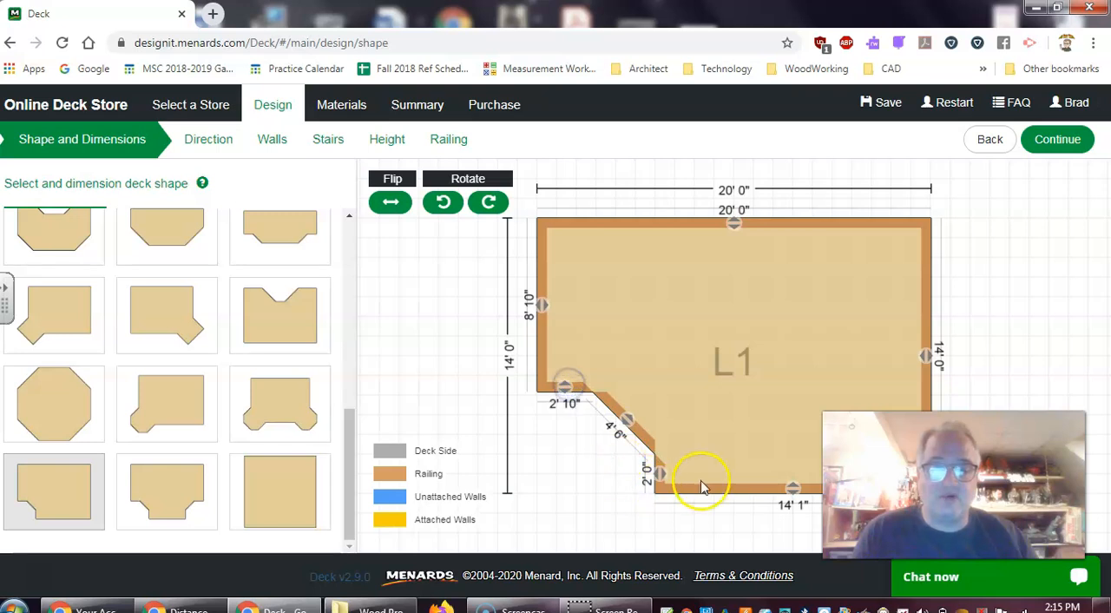
pyautogui.moveTo(660, 473); pyautogui.dragTo(657, 466)
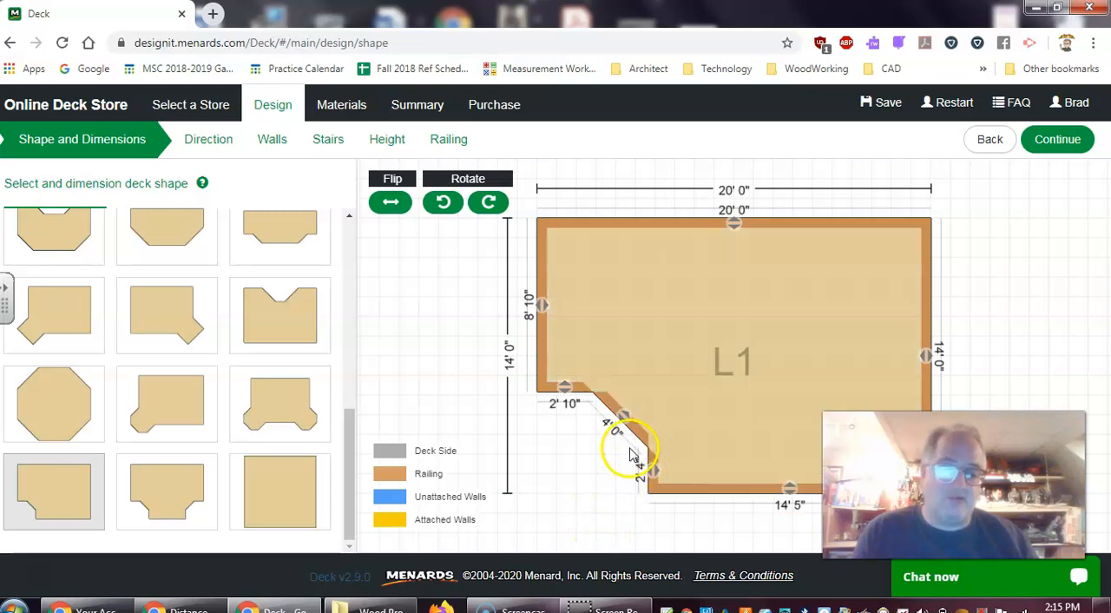
pyautogui.moveTo(565, 388); pyautogui.dragTo(564, 388)
pyautogui.moveTo(653, 470); pyautogui.dragTo(647, 464)
pyautogui.click(564, 386)
pyautogui.moveTo(564, 385); pyautogui.dragTo(562, 388)
pyautogui.moveTo(647, 467); pyautogui.dragTo(653, 469)
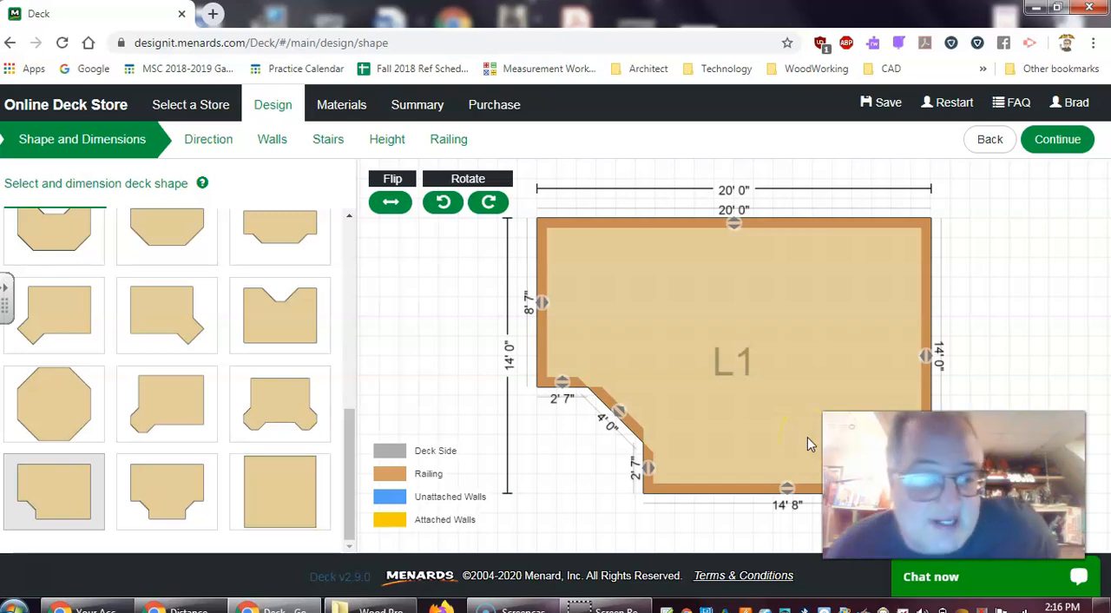
pyautogui.click(794, 416)
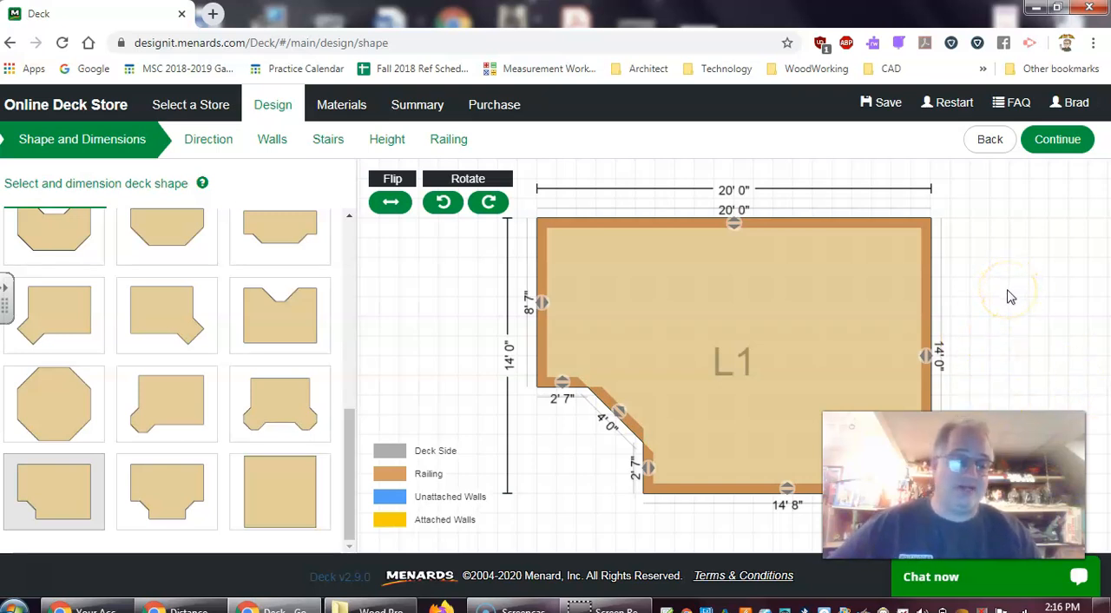
pyautogui.moveTo(981, 330); pyautogui.dragTo(963, 298)
pyautogui.scroll(1, 963, 297)
pyautogui.scroll(-3, 963, 298)
pyautogui.scroll(-1, 967, 303)
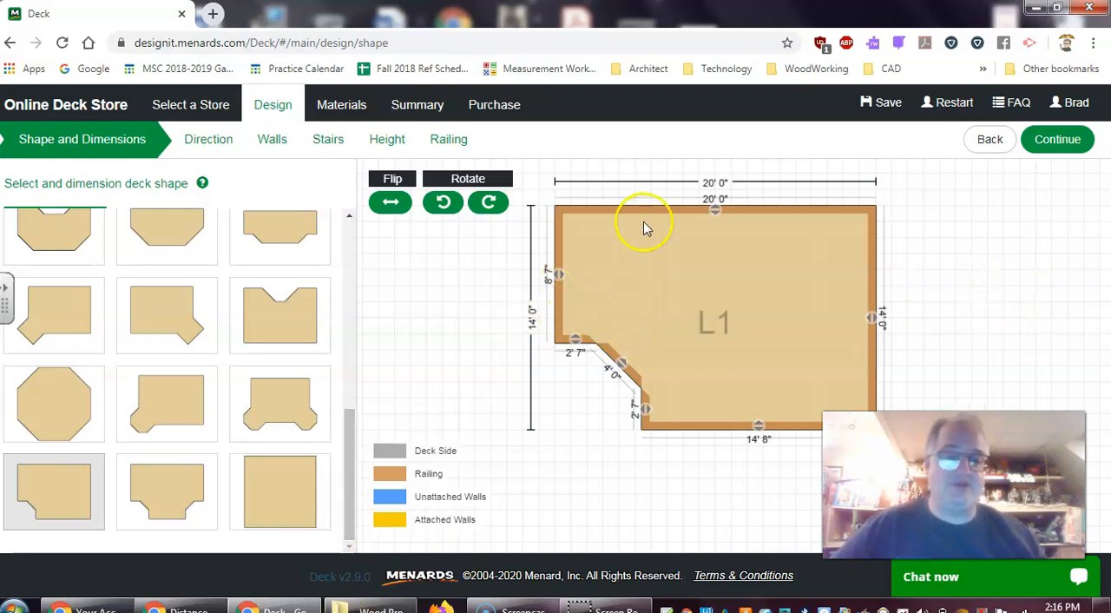
# Accept the deck shape and set the deck boards to run vertically, parallel to the 14' 0" side
pyautogui.click(1057, 141)
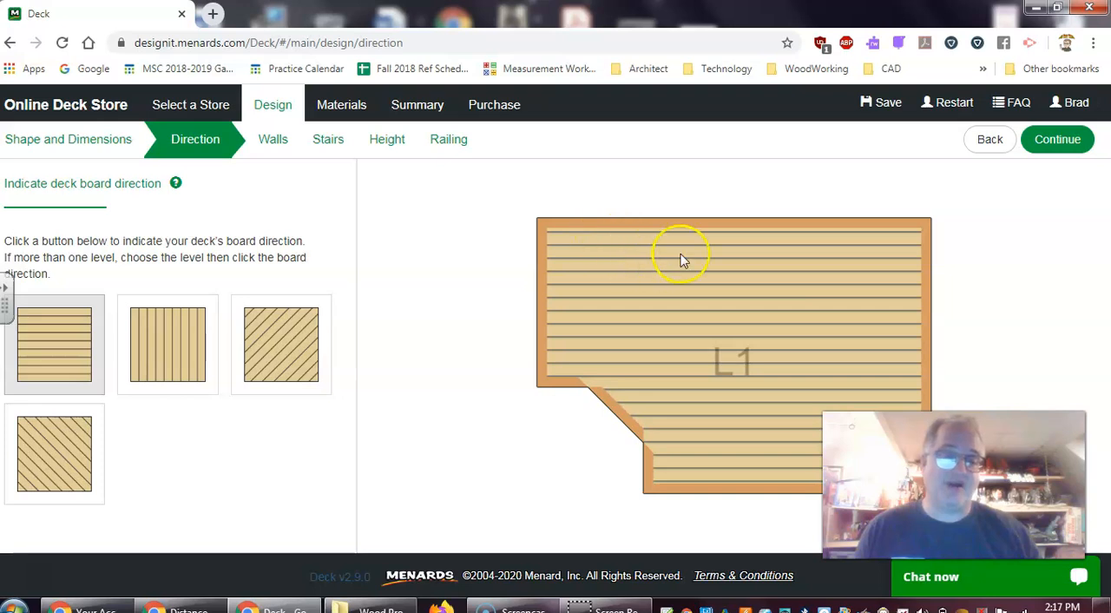
pyautogui.click(167, 370)
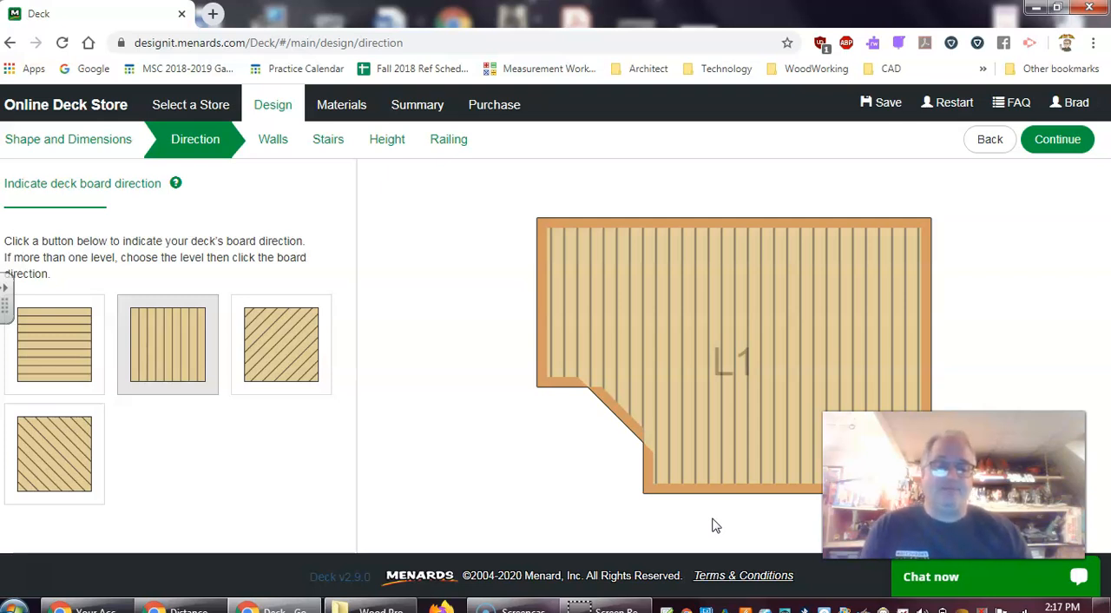
pyautogui.click(171, 358)
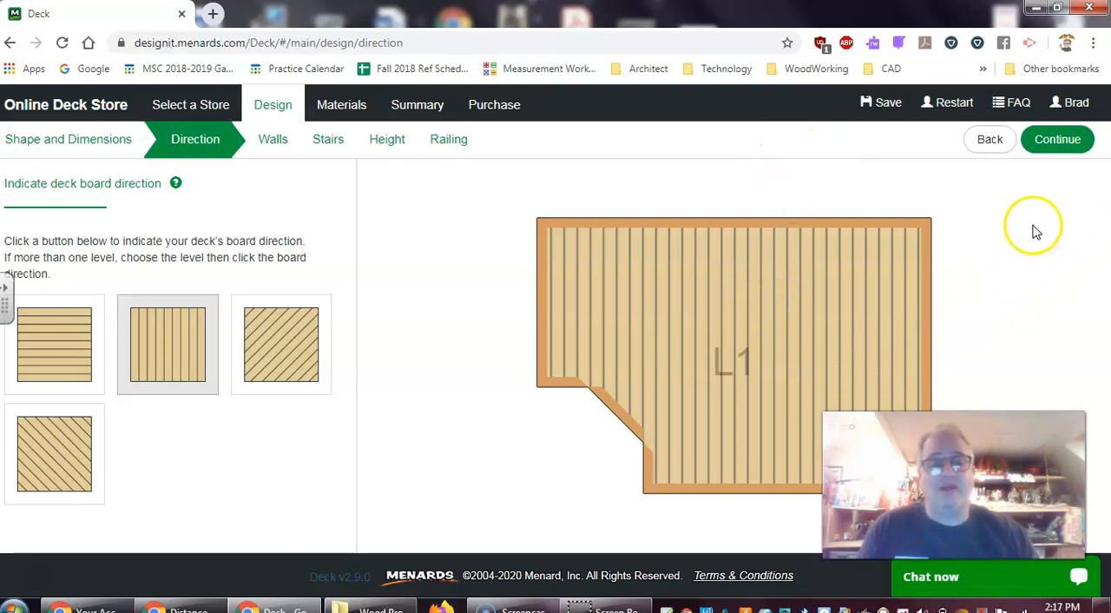
pyautogui.click(1057, 143)
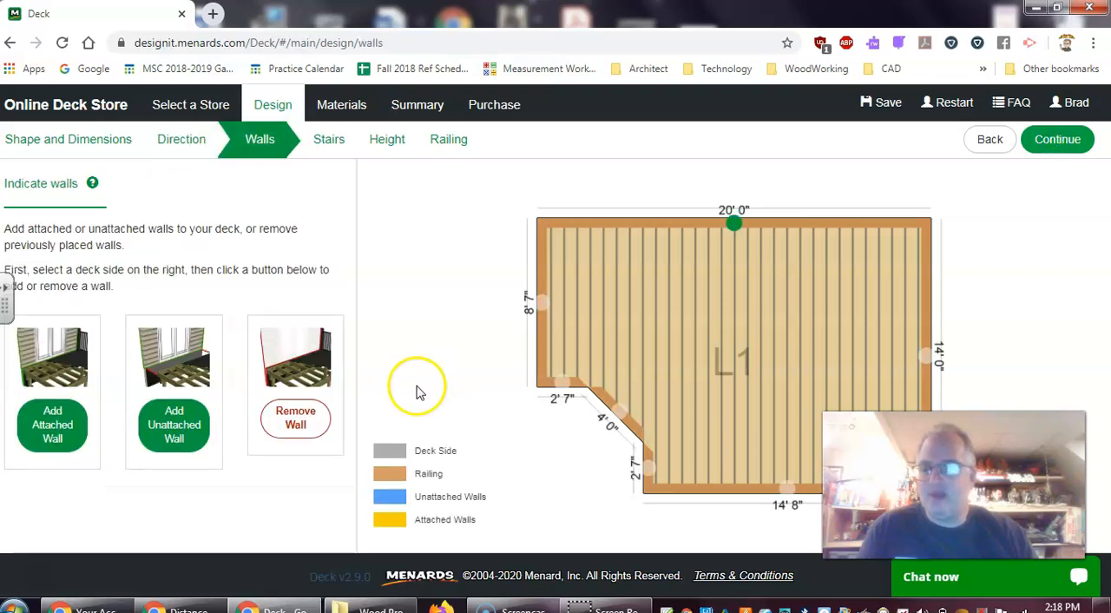
# Add an attached wall along the deck's 20' 0" side
pyautogui.click(927, 356)
pyautogui.click(786, 491)
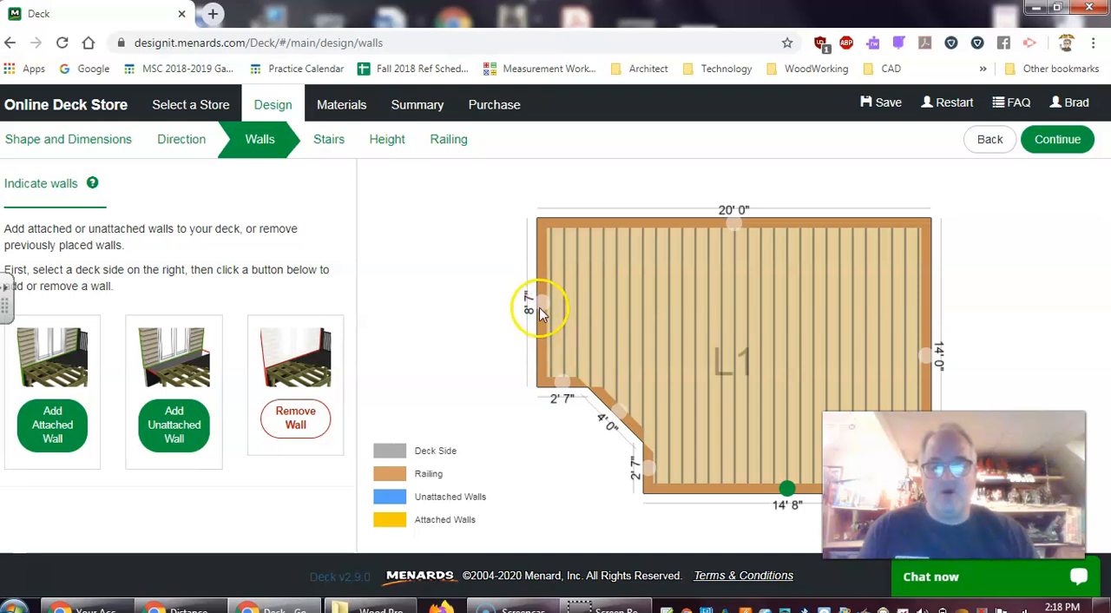
pyautogui.click(539, 308)
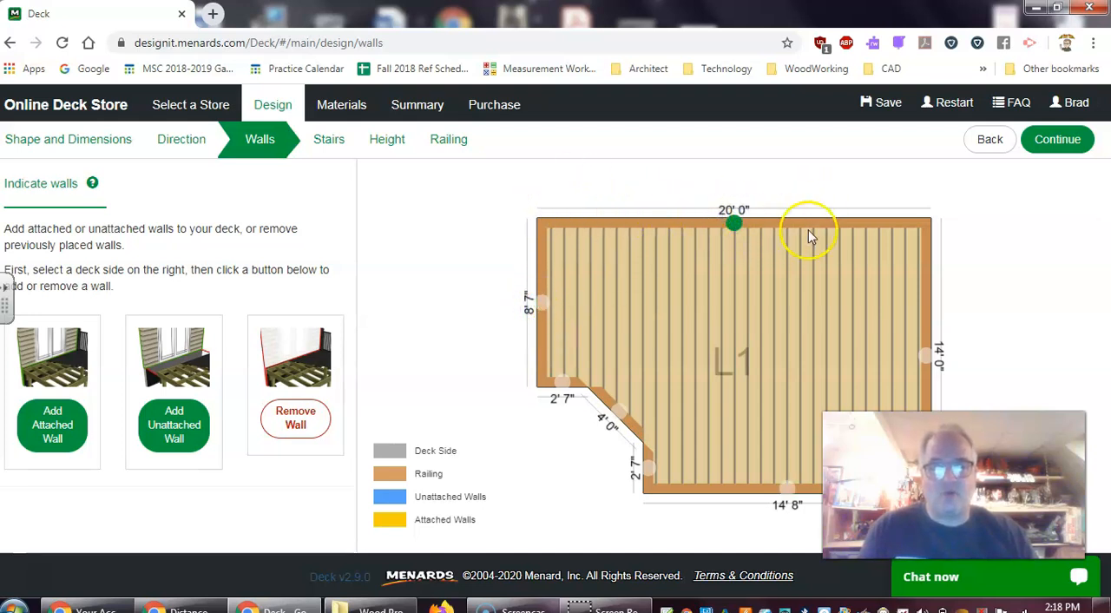
pyautogui.click(43, 415)
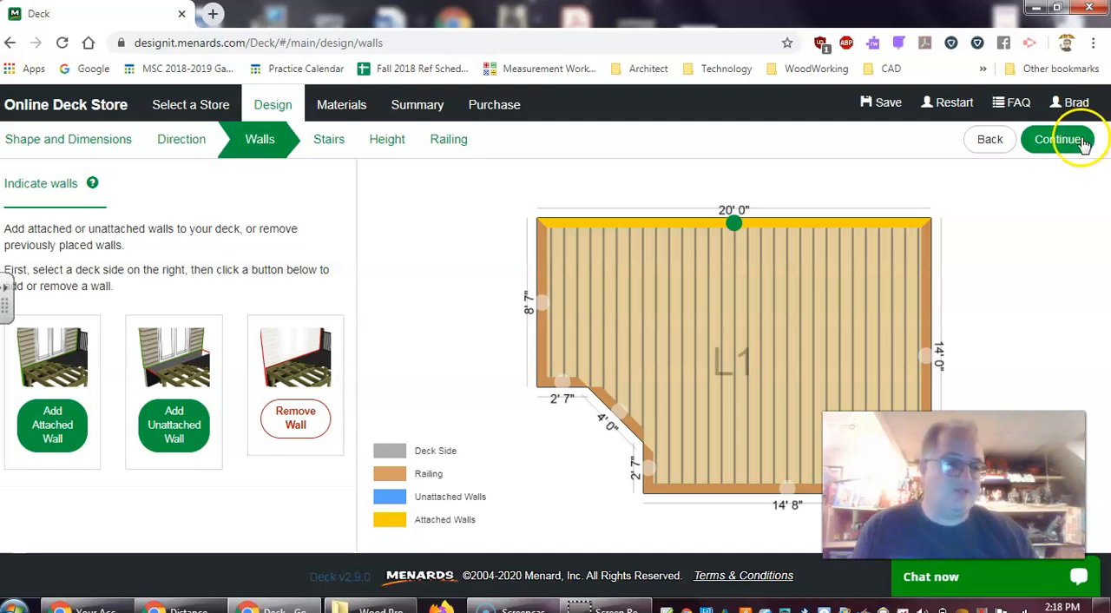
pyautogui.click(926, 356)
pyautogui.click(52, 421)
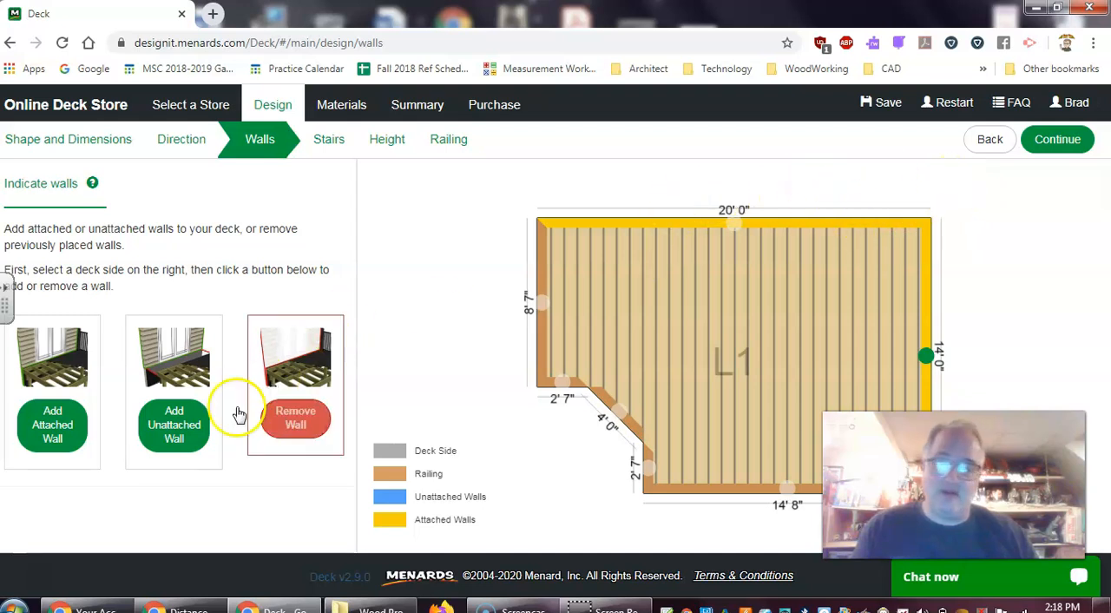
pyautogui.click(287, 425)
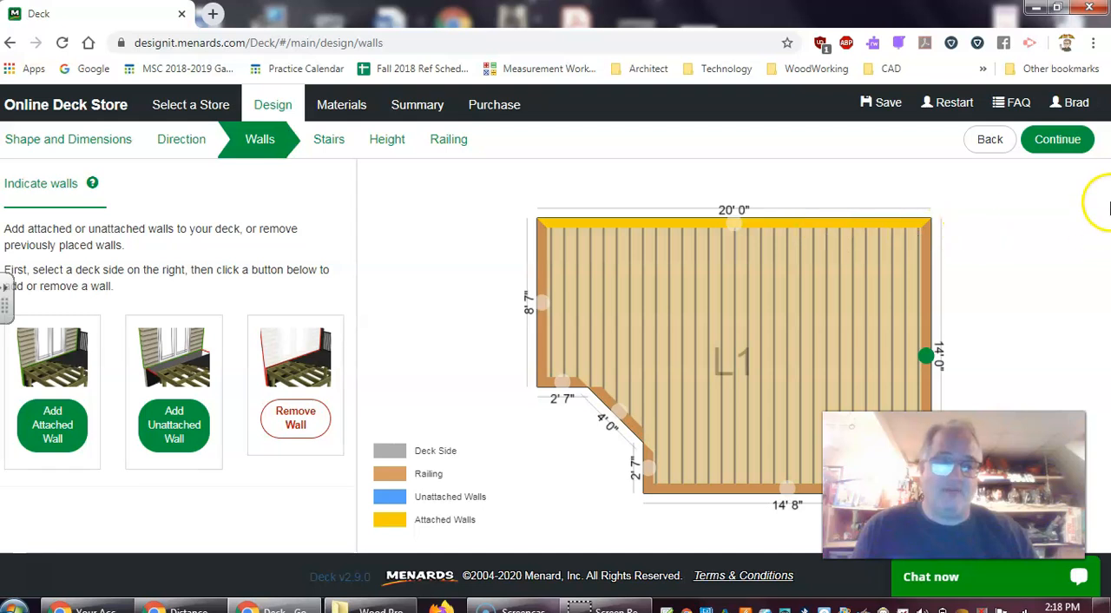
# Accept the walls and add stairs to the 4' 0" diagonal side of the notch
pyautogui.click(1072, 141)
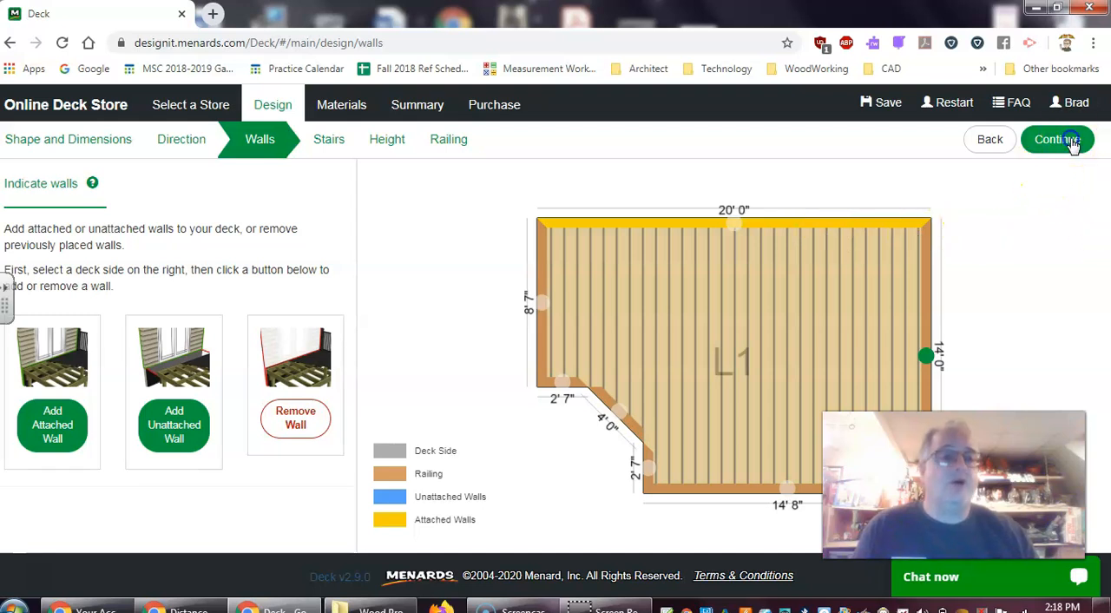
pyautogui.click(618, 414)
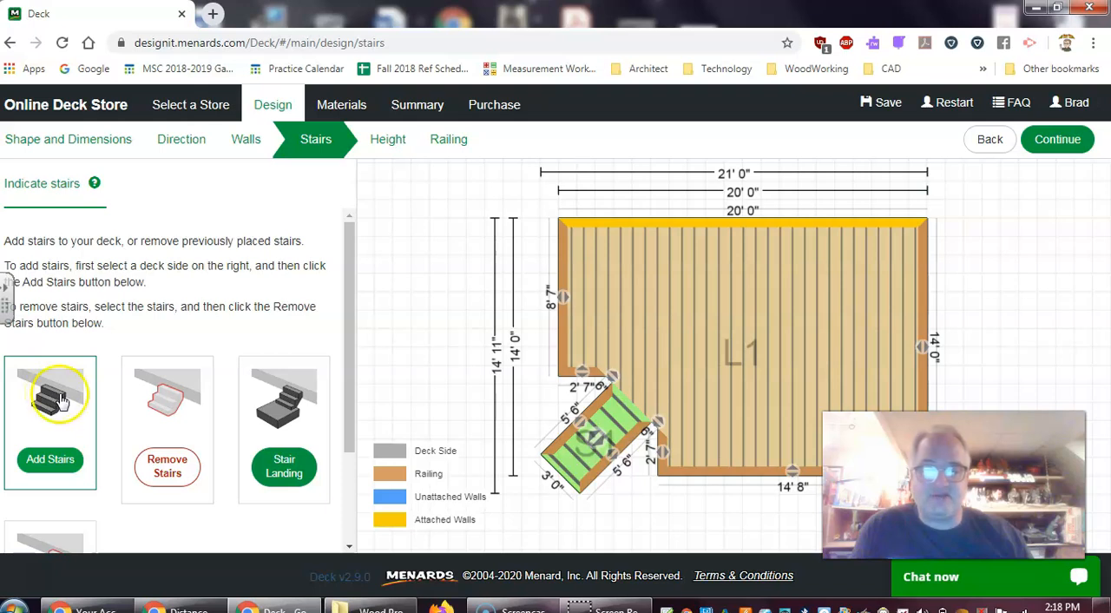
pyautogui.click(1069, 144)
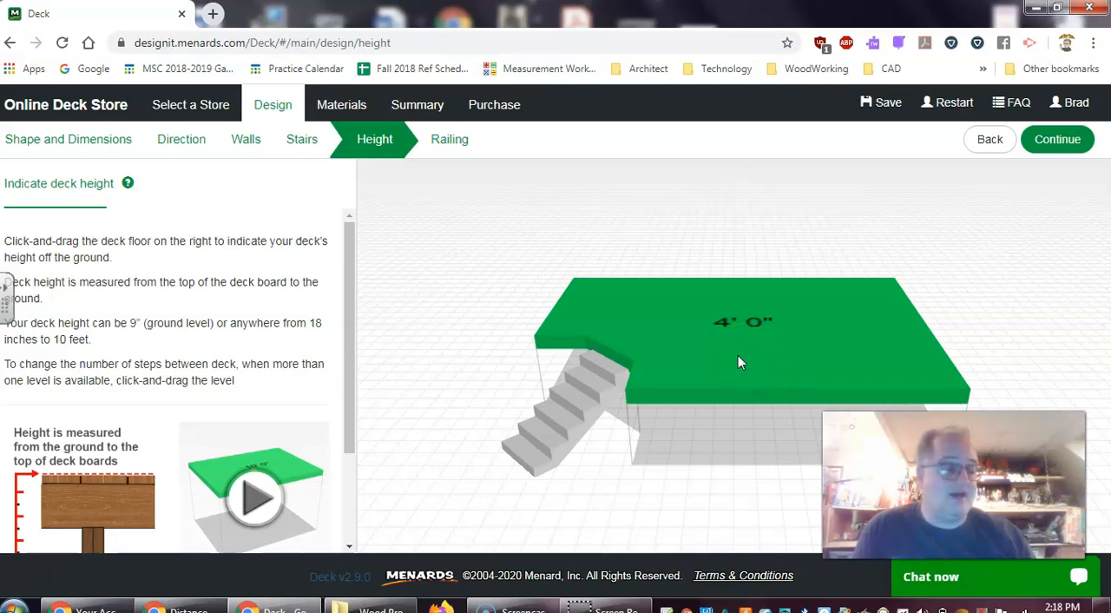
# Lower the deck floor to a height of 2' 0" above the ground and accept it
pyautogui.moveTo(739, 360); pyautogui.dragTo(728, 378)
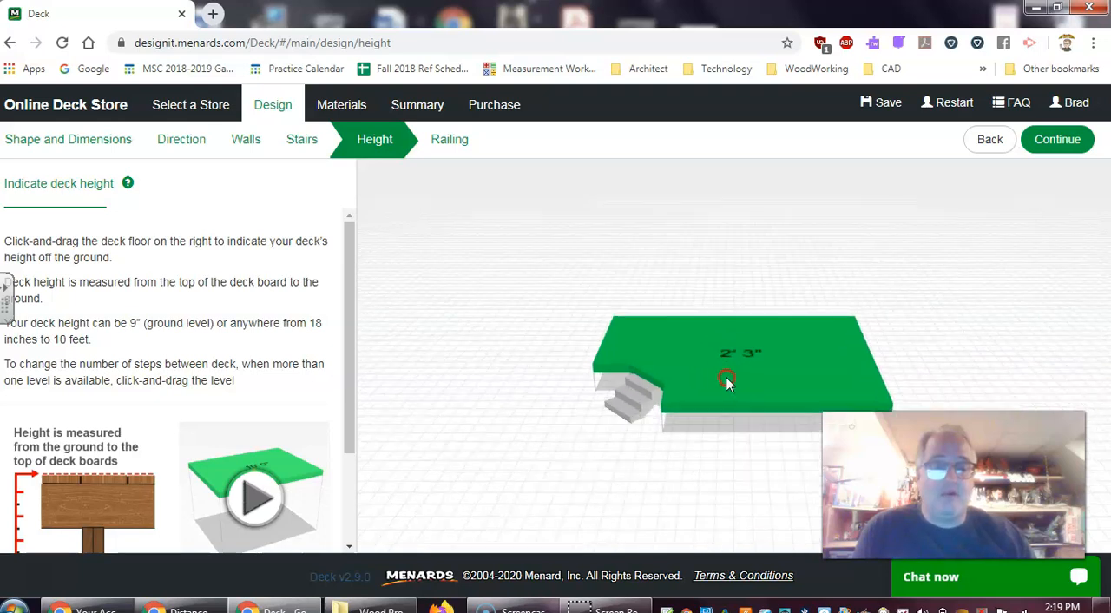
pyautogui.scroll(-2, 727, 373)
pyautogui.scroll(1, 727, 373)
pyautogui.scroll(-2, 727, 374)
pyautogui.scroll(2, 728, 378)
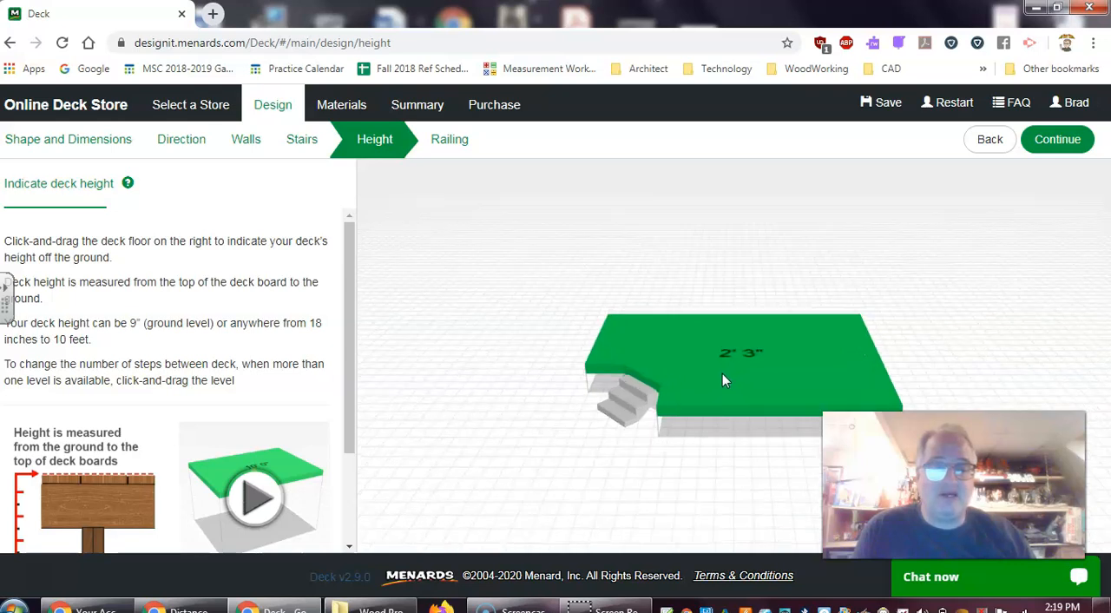
pyautogui.moveTo(722, 374); pyautogui.dragTo(723, 376)
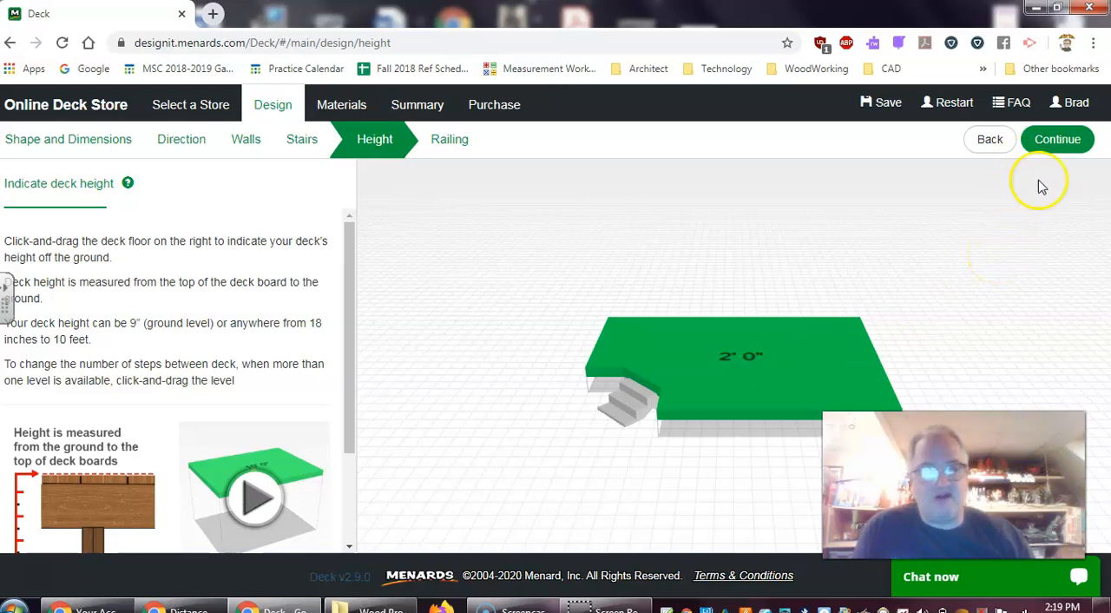
pyautogui.click(1068, 143)
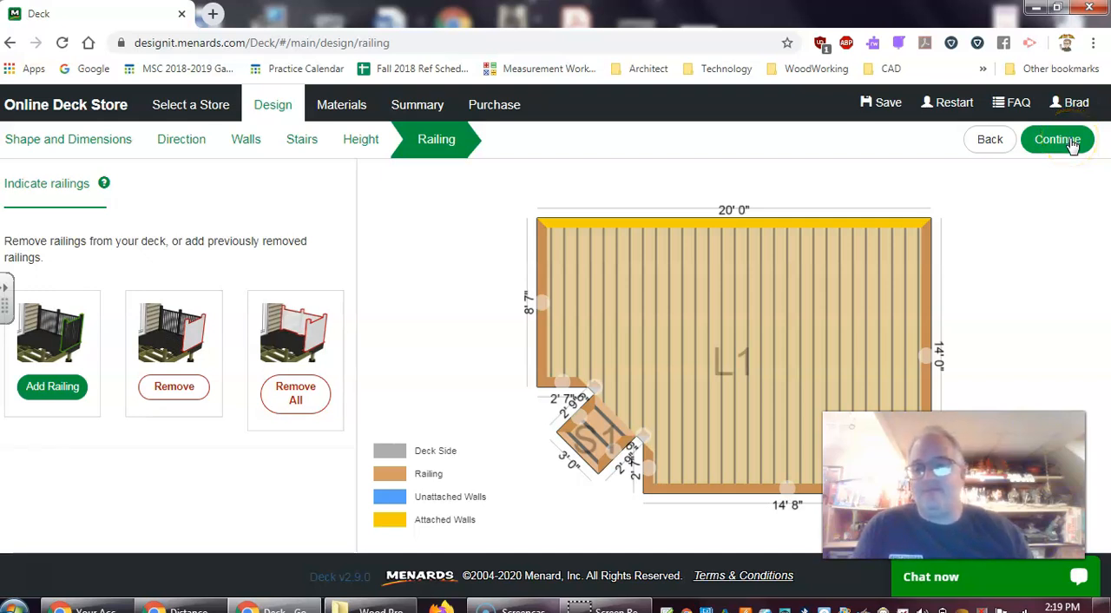
# Read the help on indicating railings, keep the default railings and proceed to the decking materials
pyautogui.click(103, 187)
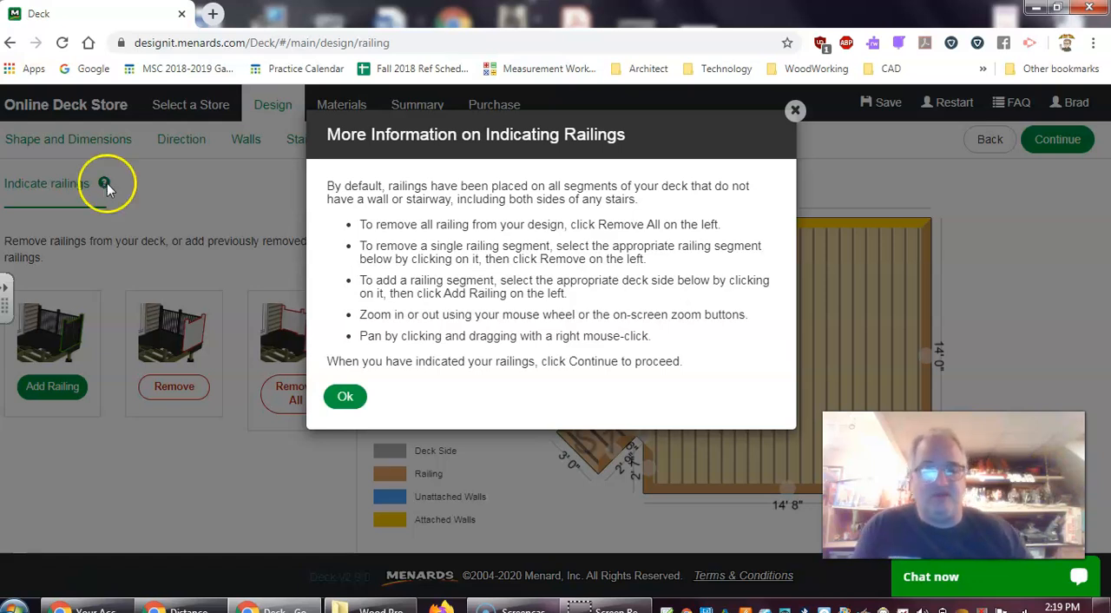
pyautogui.click(797, 111)
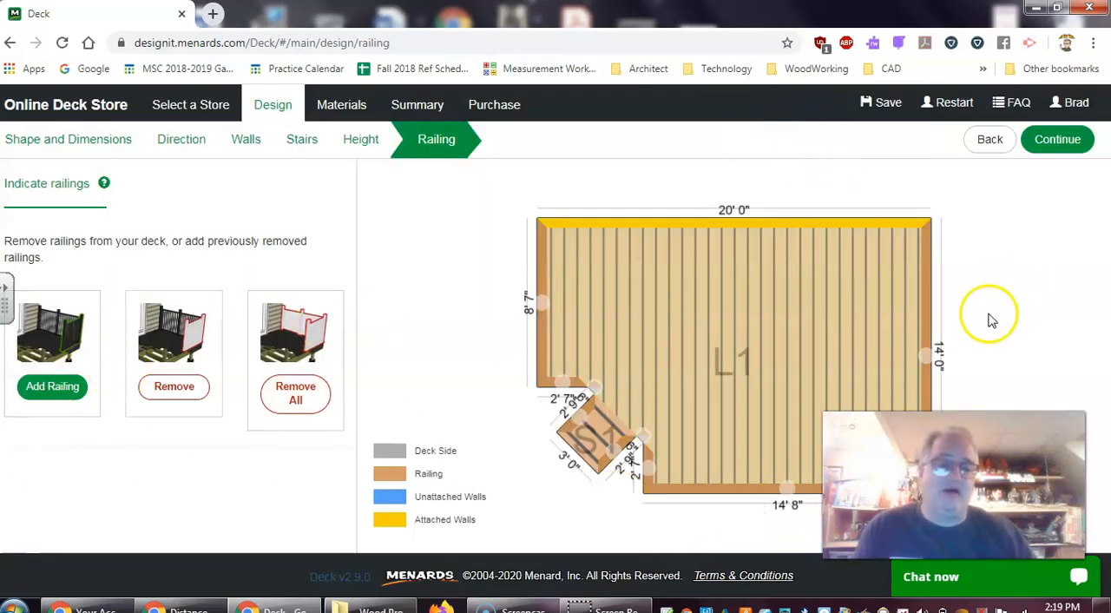
pyautogui.click(1069, 144)
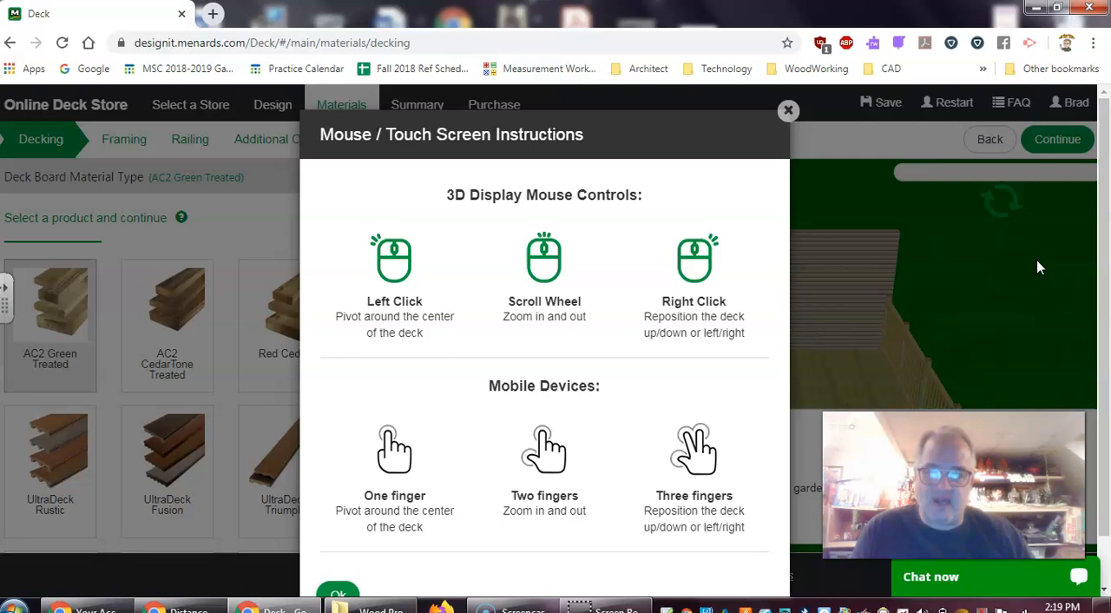
# Dismiss the 3D display instructions and examine the rendered deck from an angle showing its stairs and railings
pyautogui.click(979, 330)
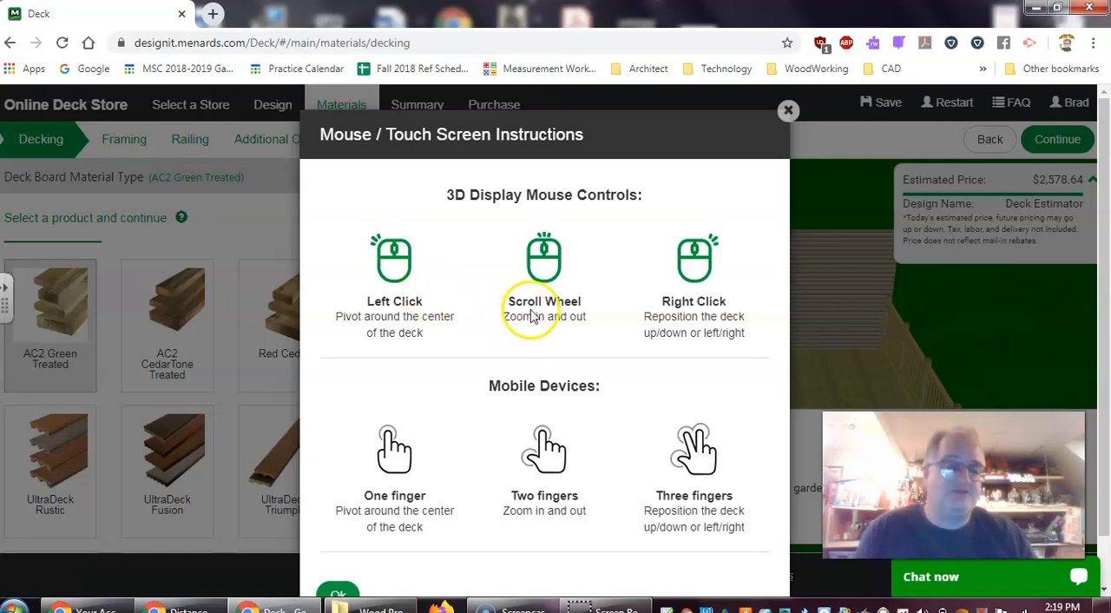
pyautogui.click(788, 111)
pyautogui.moveTo(727, 365); pyautogui.dragTo(742, 375)
pyautogui.scroll(-4, 742, 376)
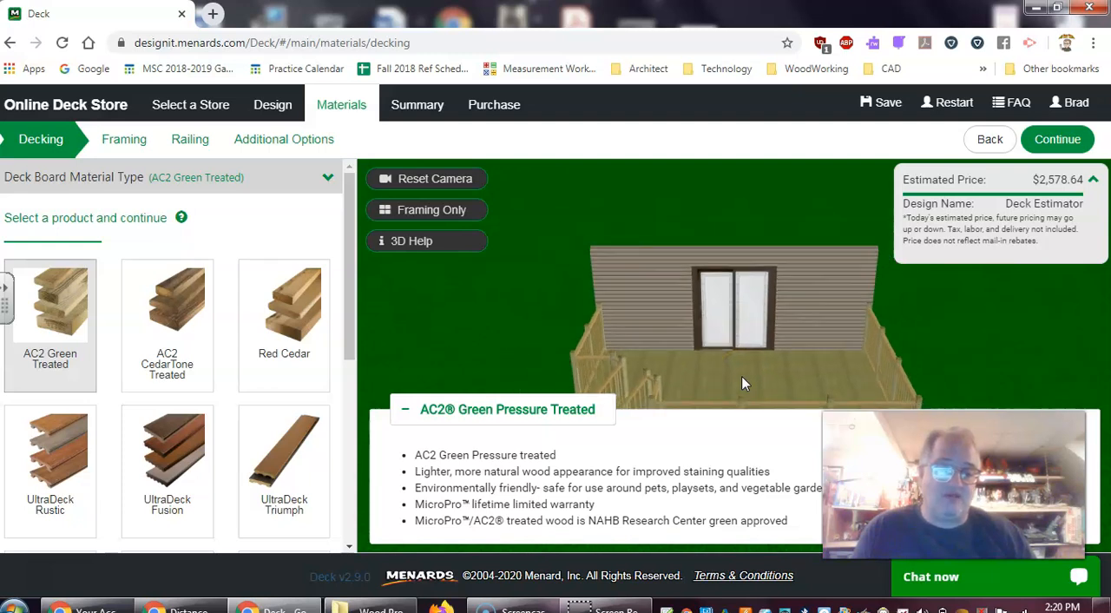
pyautogui.scroll(3, 741, 376)
pyautogui.moveTo(752, 379); pyautogui.dragTo(780, 318)
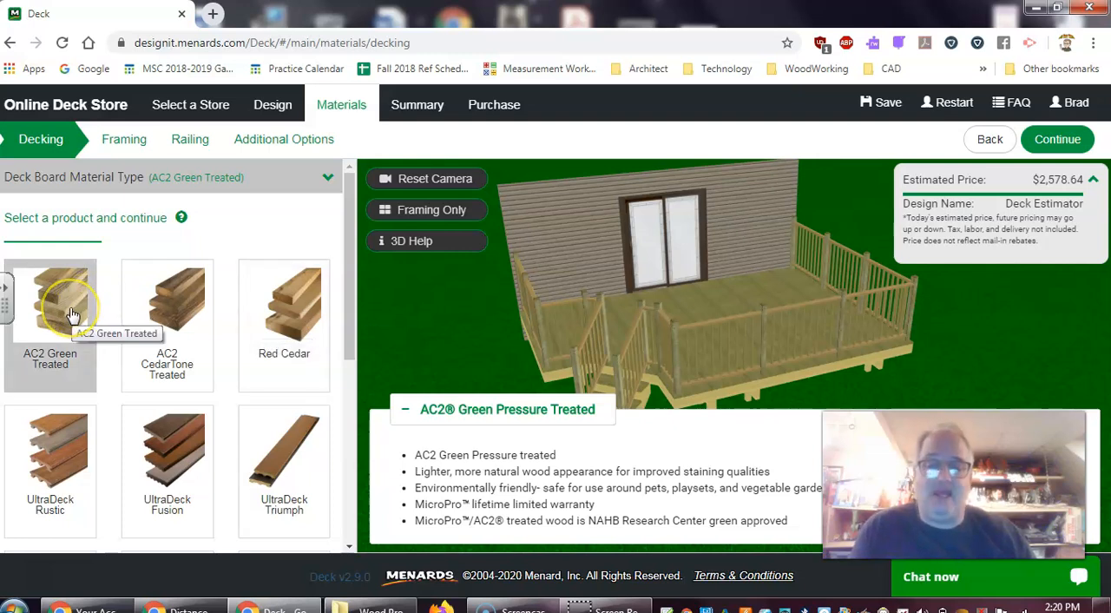
# Choose AC2 Green Treated as the deck board material and check the estimated price
pyautogui.click(65, 349)
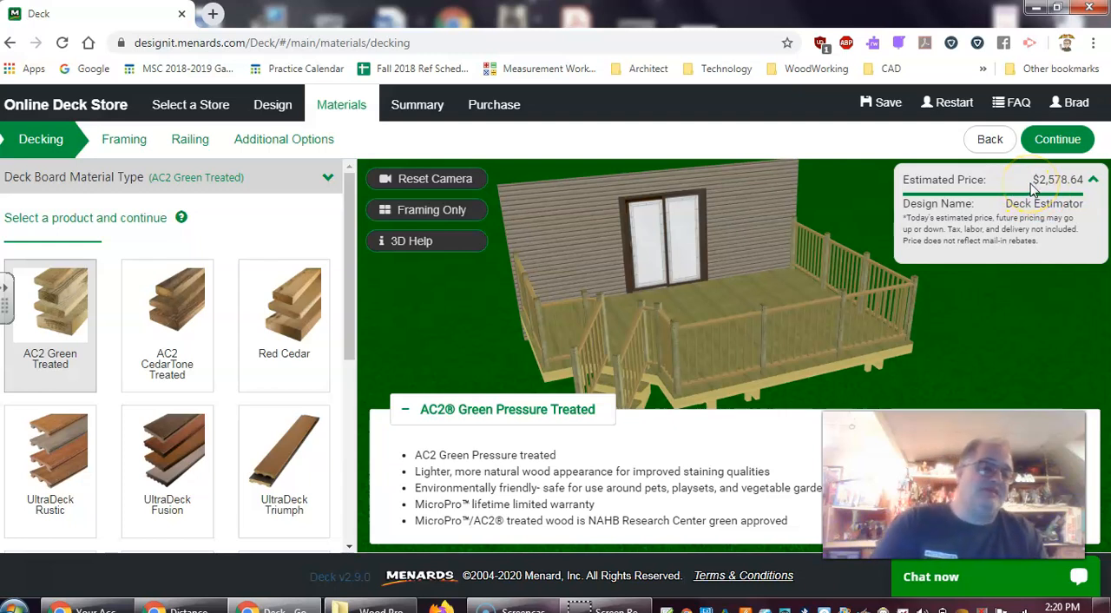
pyautogui.click(1059, 182)
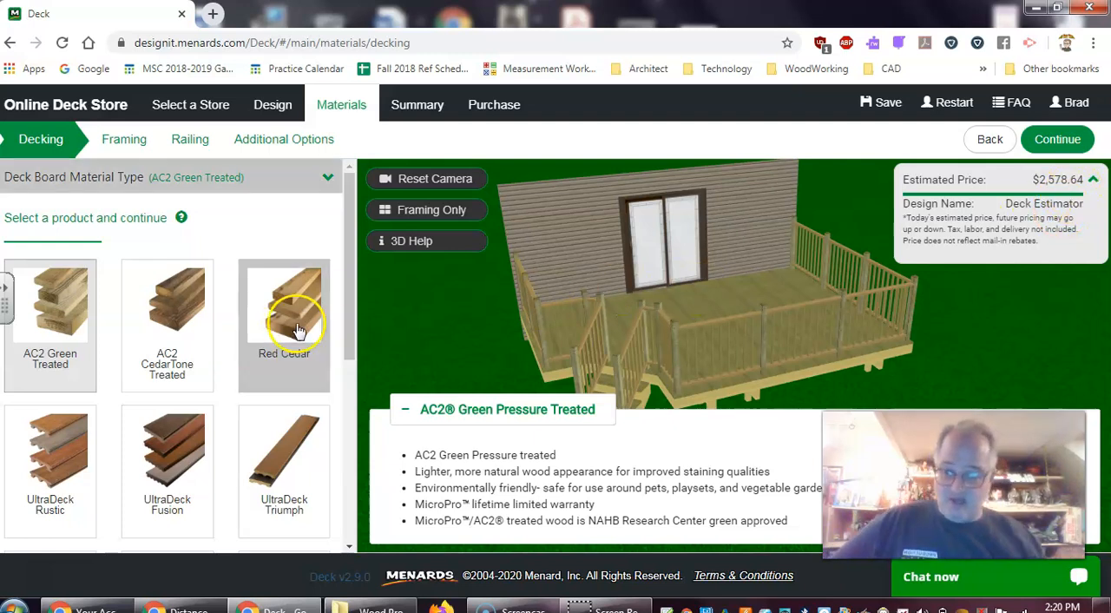
# Try Red Cedar and AC2 CedarTone Treated as the deck board material and compare their estimated prices
pyautogui.click(263, 289)
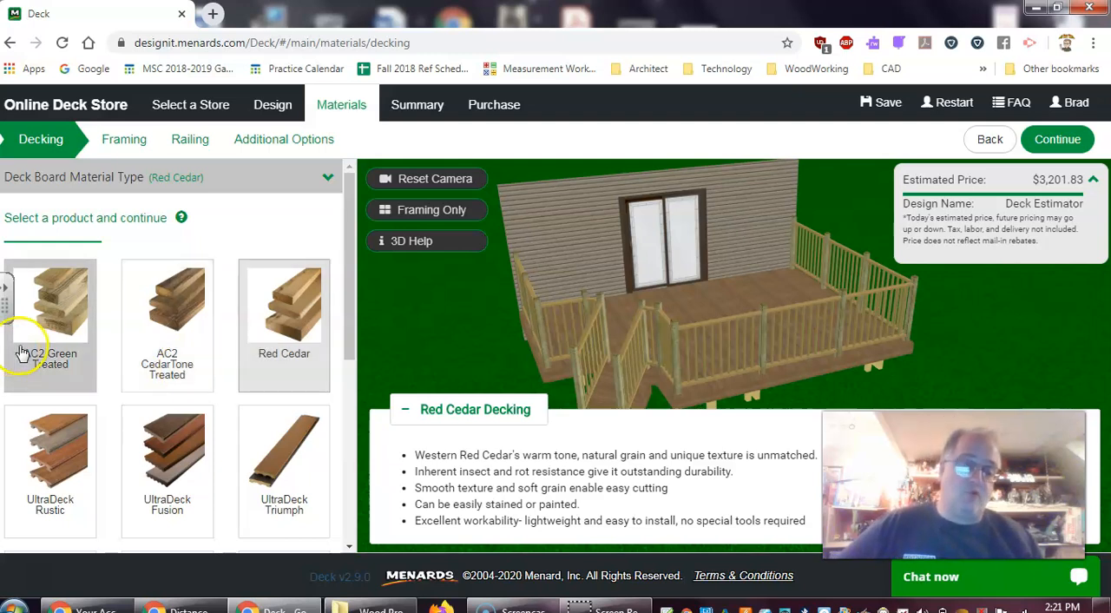
pyautogui.click(68, 348)
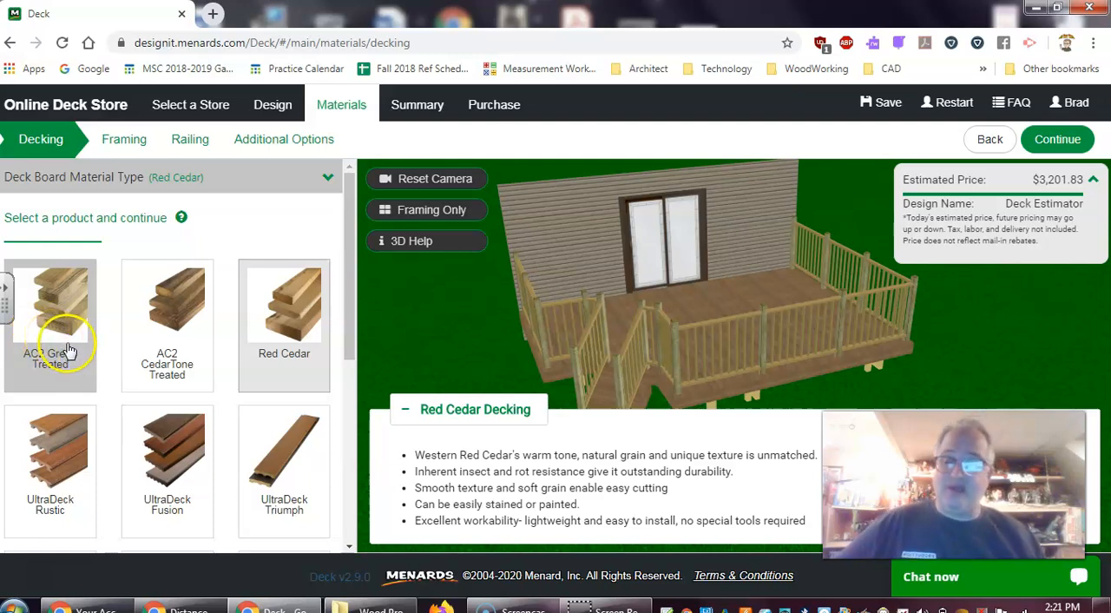
pyautogui.click(304, 302)
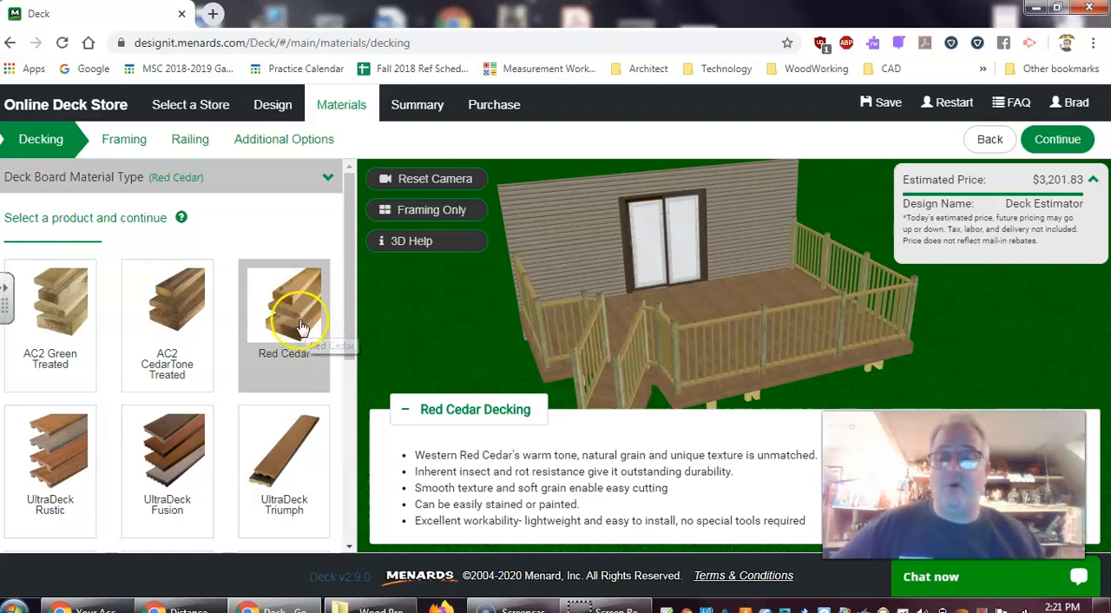
pyautogui.click(274, 362)
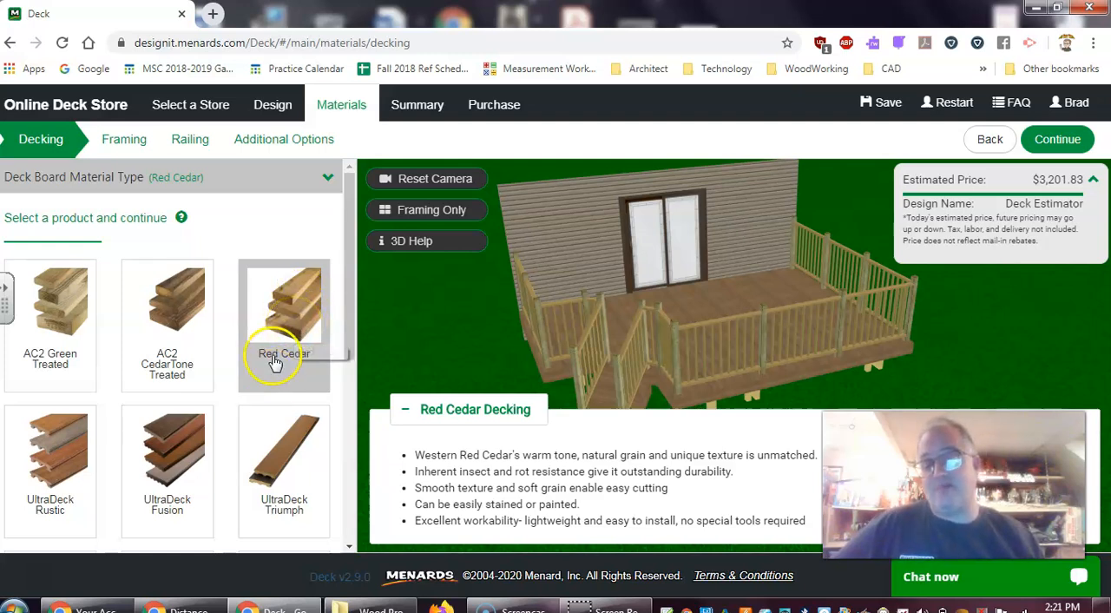
pyautogui.click(287, 373)
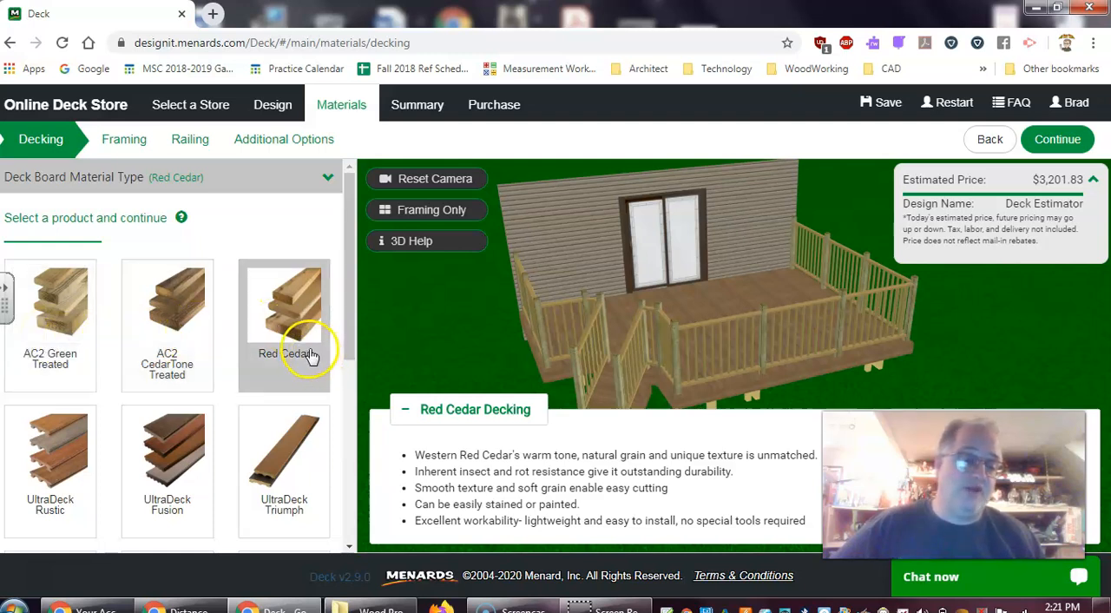
pyautogui.click(182, 338)
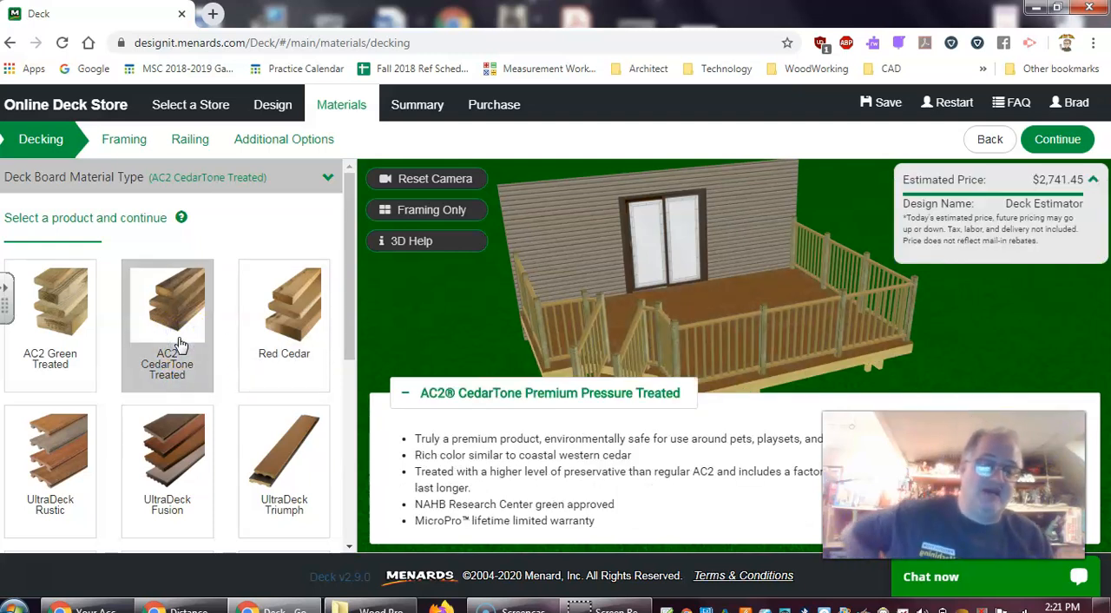
pyautogui.click(252, 342)
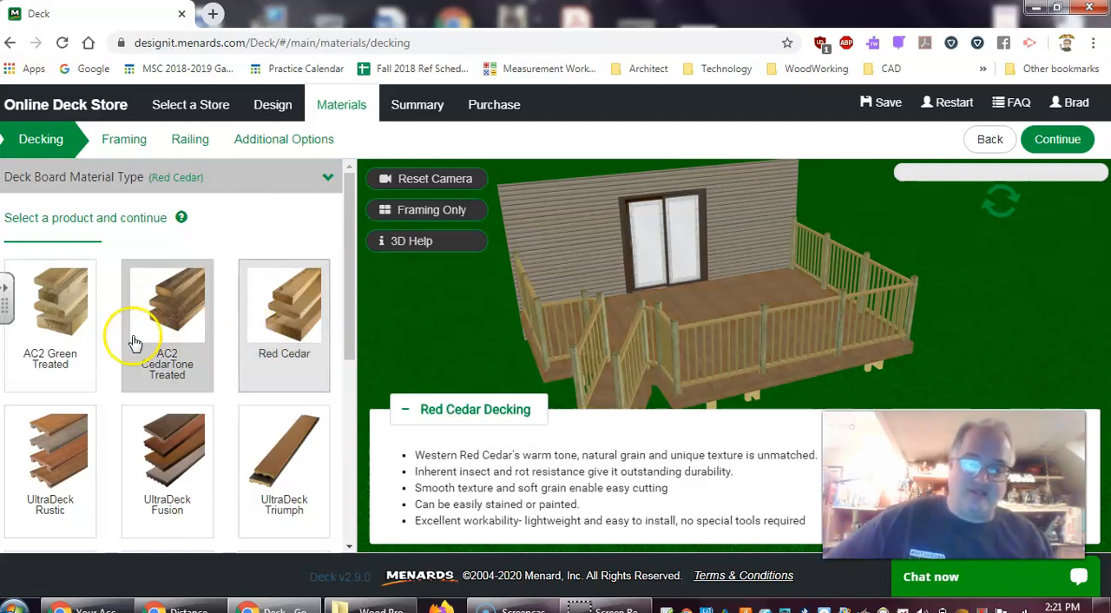
# Choose AC2 Green Treated decking with 5/4x6 Thick Deck boards and proceed to the deck board fasteners
pyautogui.click(54, 350)
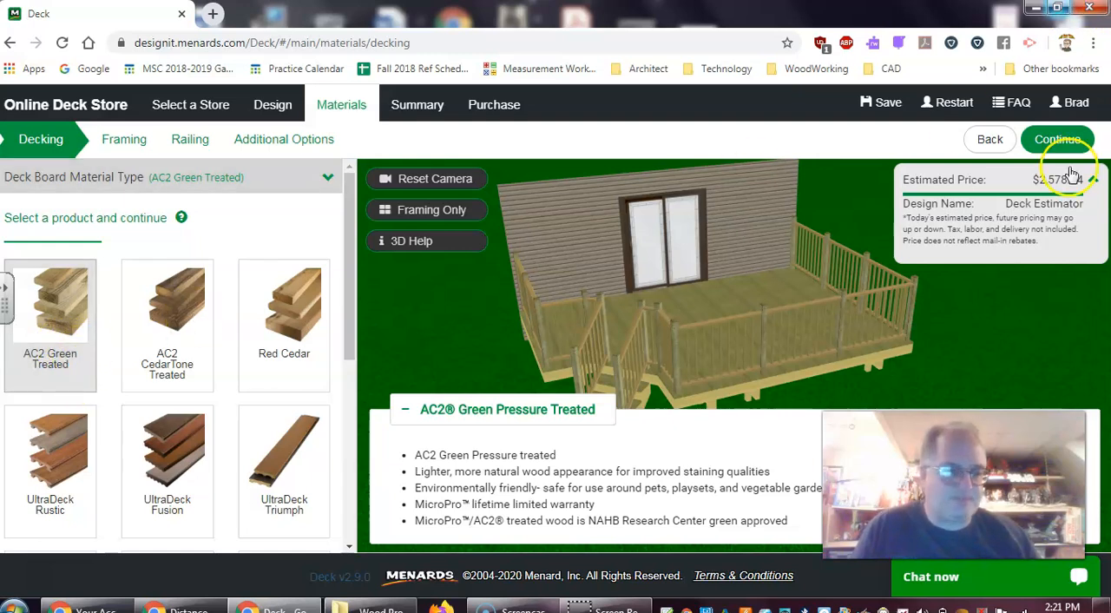
pyautogui.click(1061, 142)
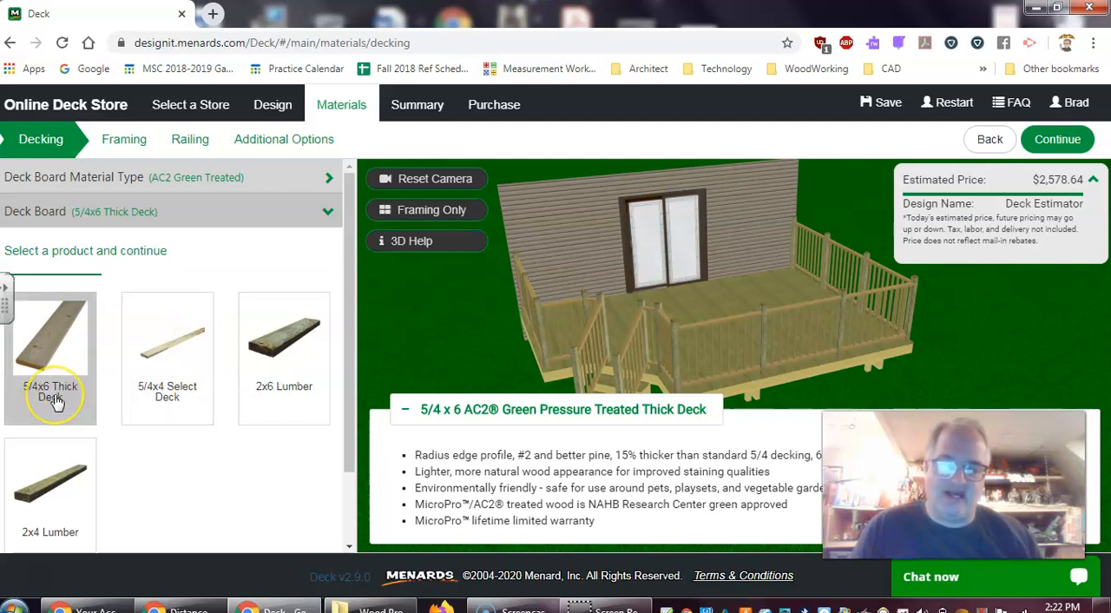
pyautogui.click(293, 385)
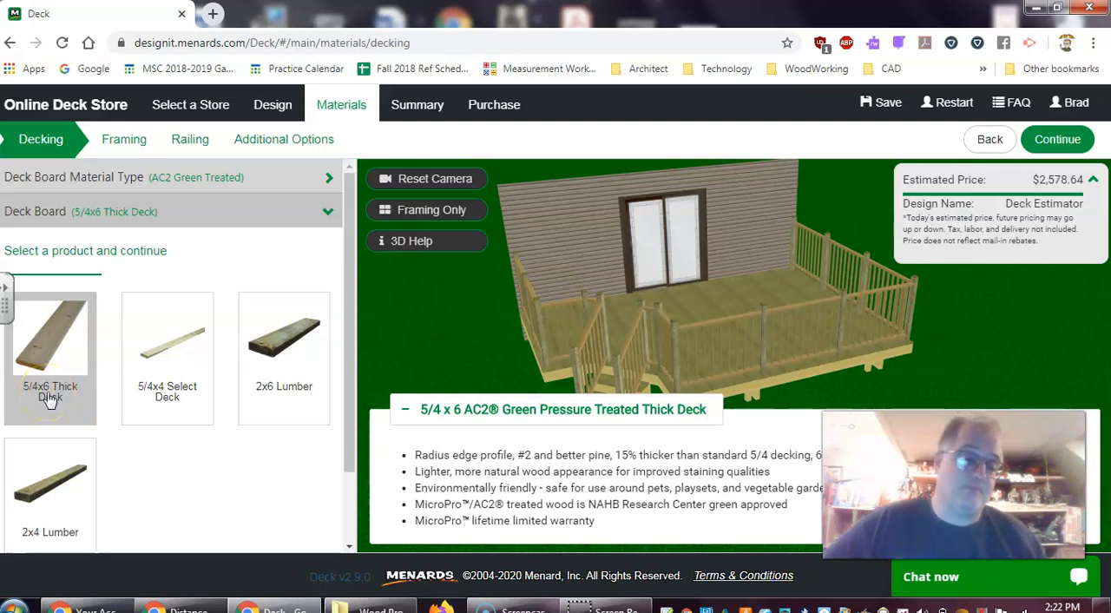
pyautogui.click(1061, 143)
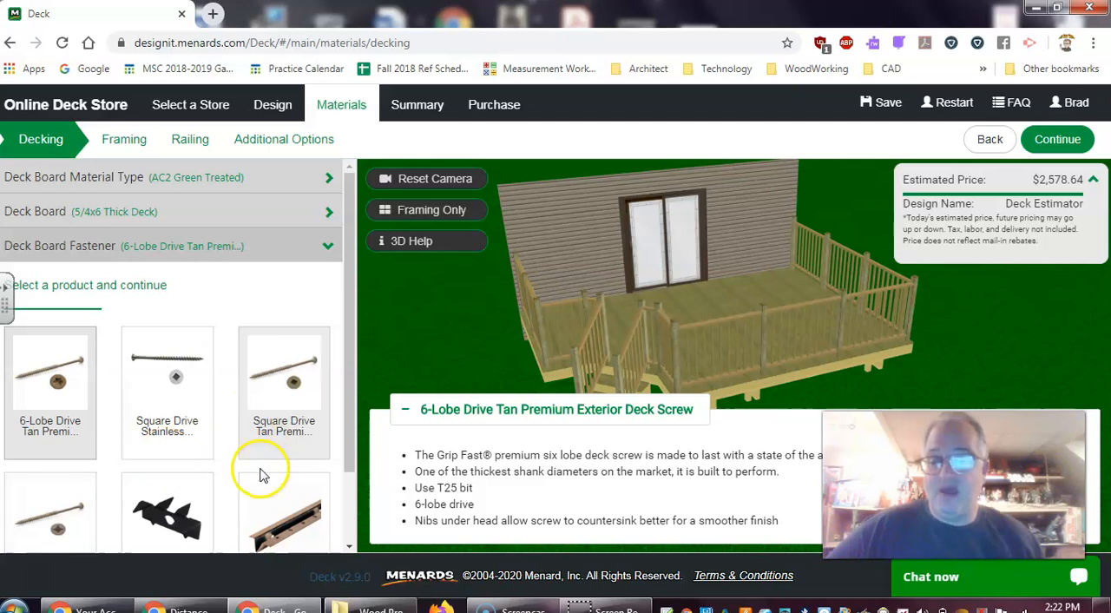
# Choose the Square Drive Tan Premium Exterior Deck Screw as the deck board fastener and proceed to framing
pyautogui.scroll(-1, 347, 446)
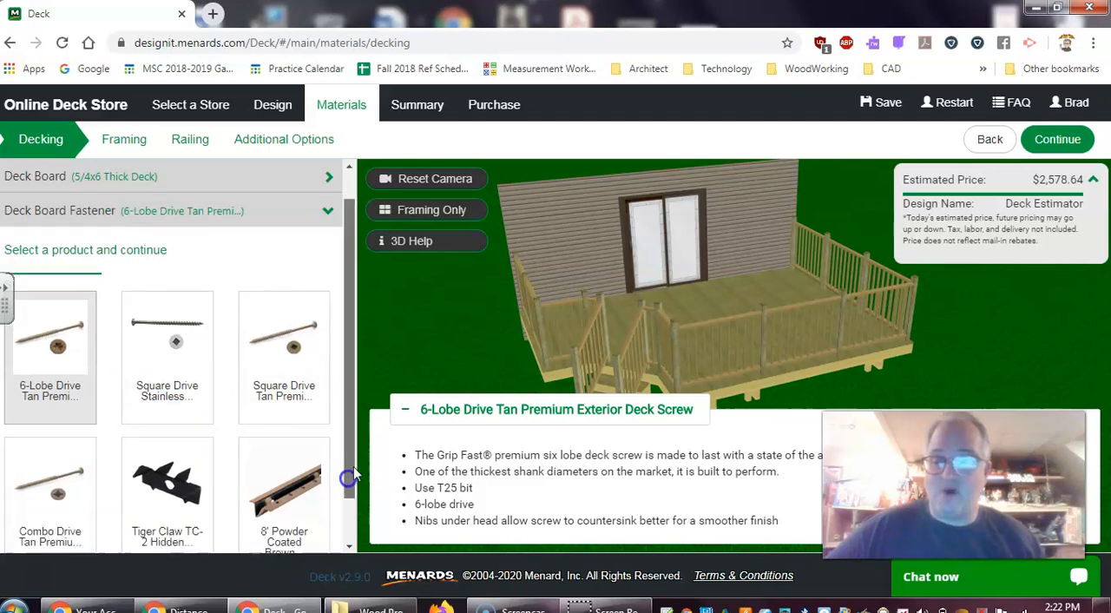
pyautogui.moveTo(351, 446); pyautogui.dragTo(347, 483)
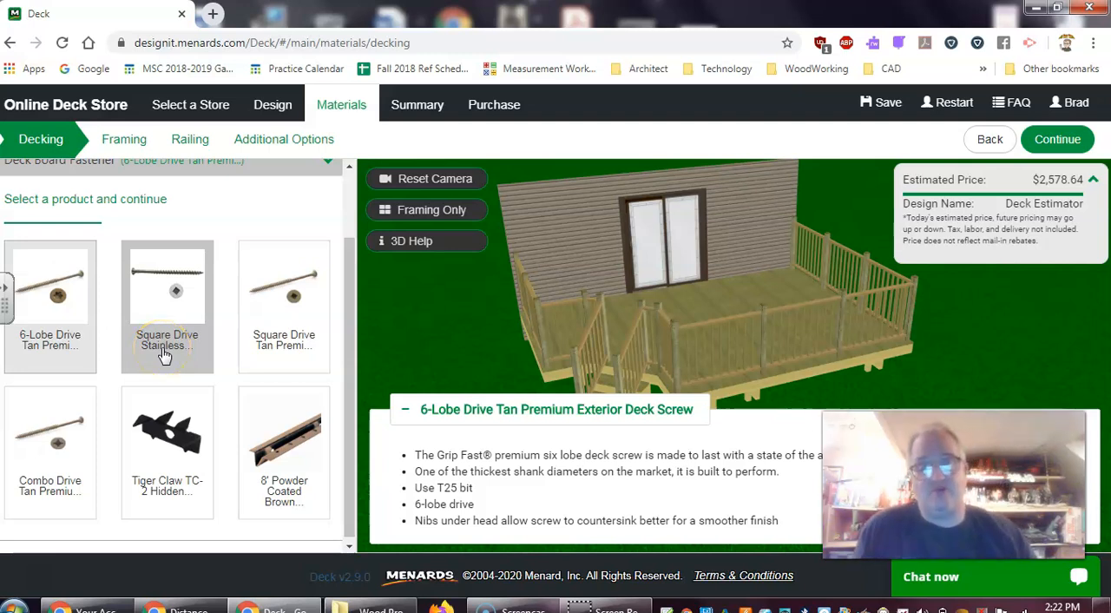
pyautogui.click(287, 345)
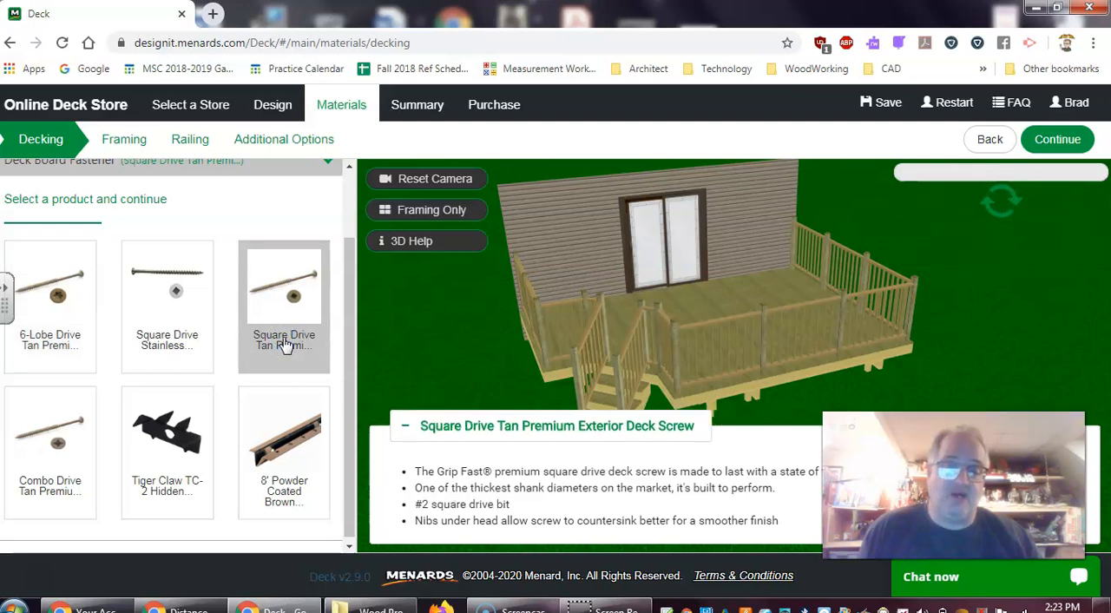
pyautogui.click(308, 329)
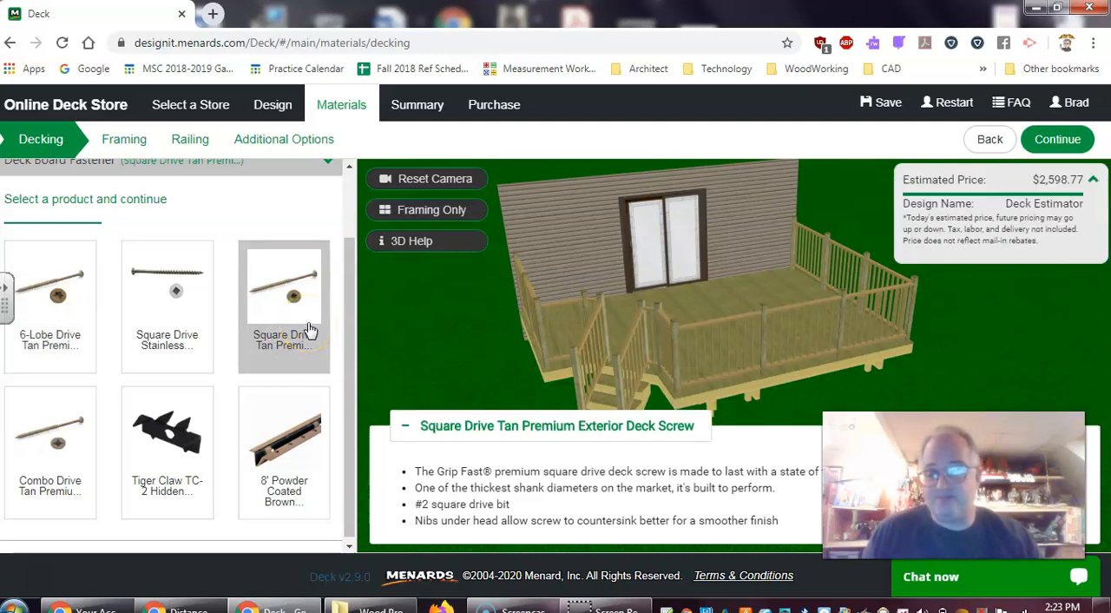
pyautogui.click(1056, 141)
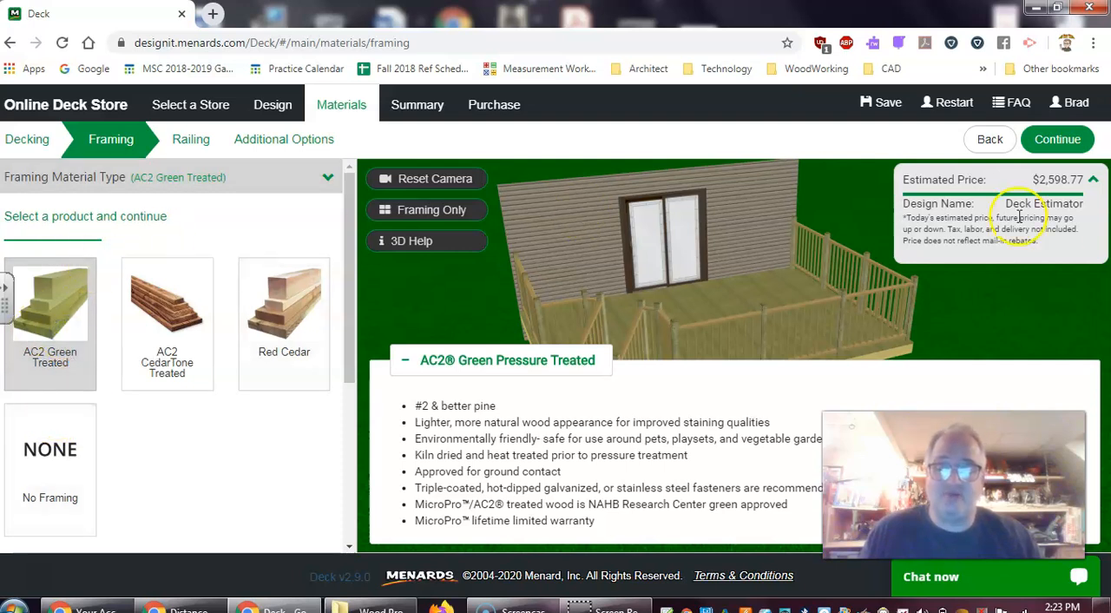
# Accept AC2 Green Treated as the framing material and 2x8 lumber for the joists
pyautogui.click(1058, 139)
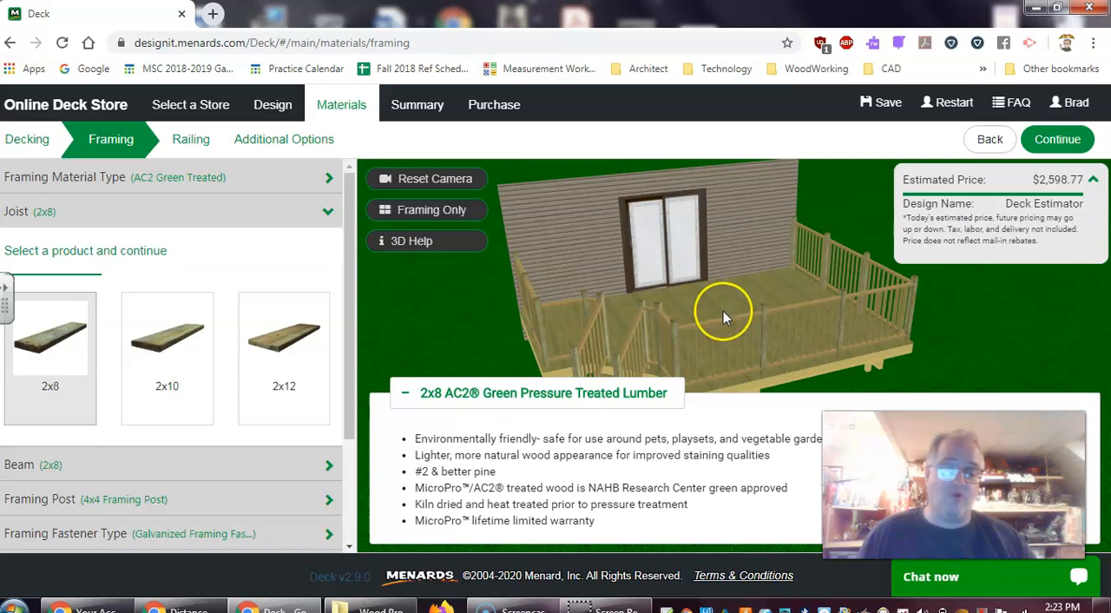
pyautogui.click(54, 390)
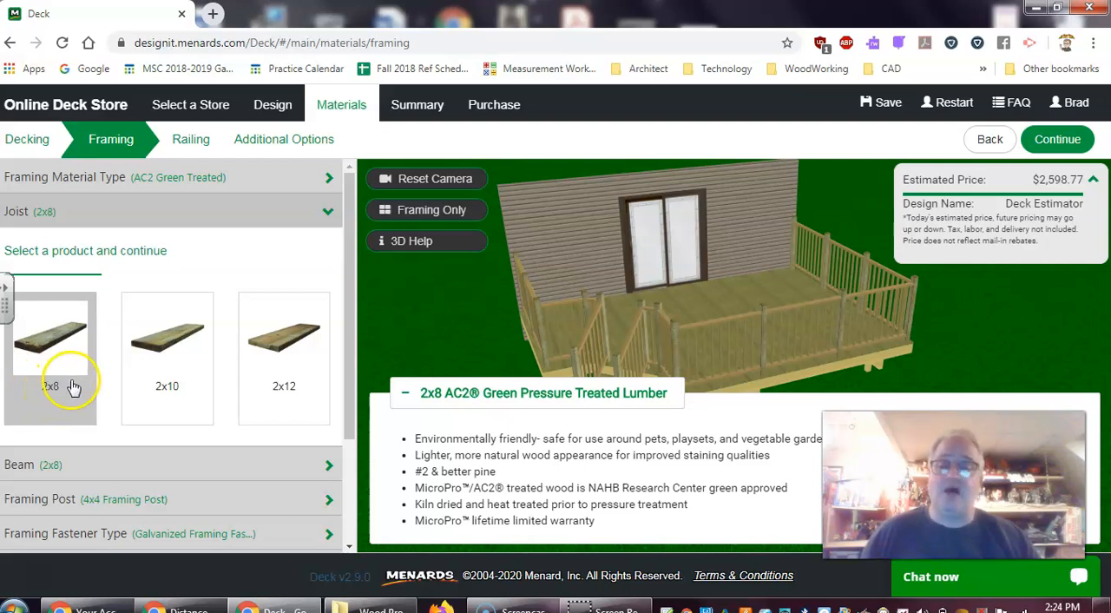
pyautogui.click(73, 398)
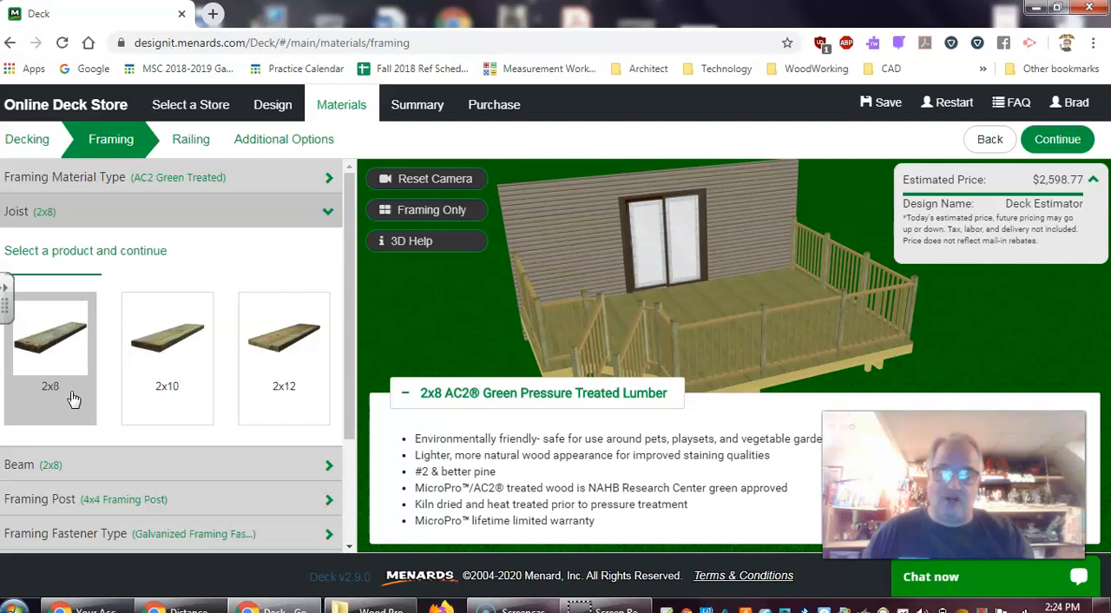
pyautogui.click(66, 404)
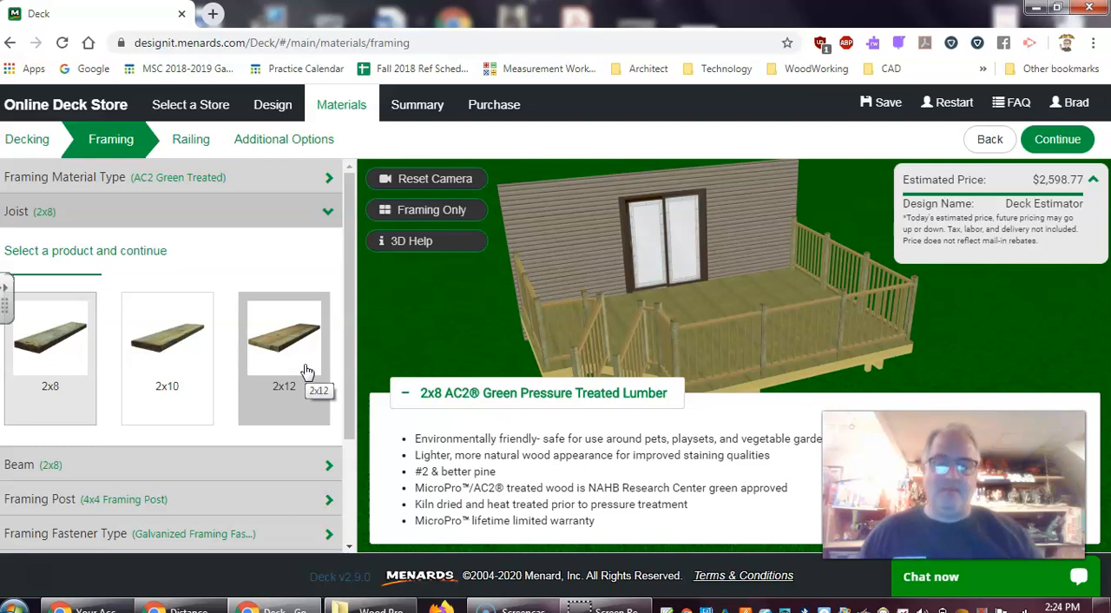
pyautogui.click(50, 382)
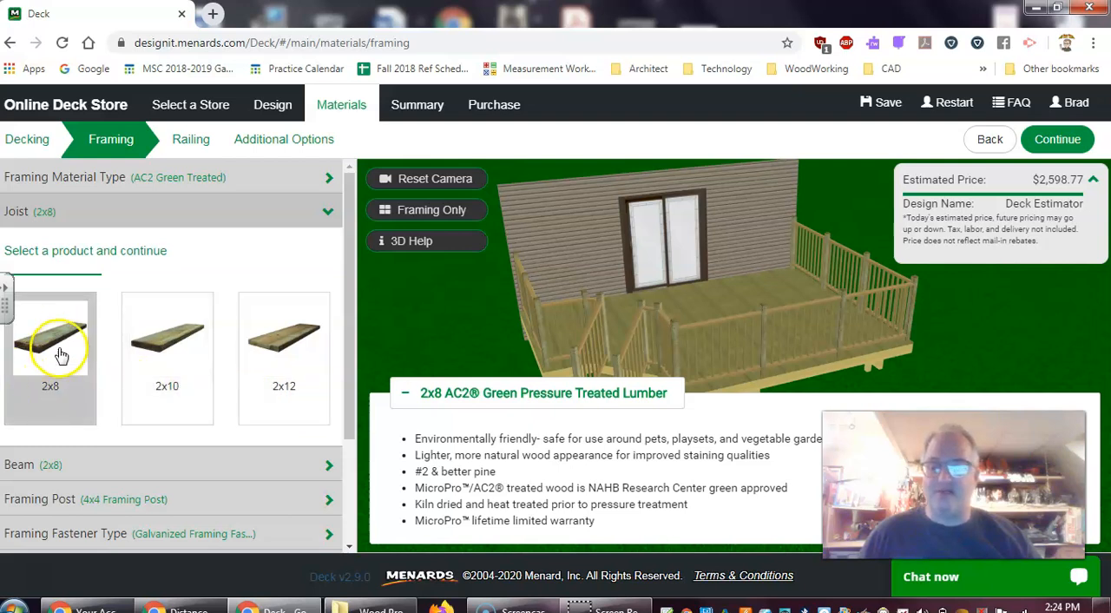
pyautogui.click(1056, 139)
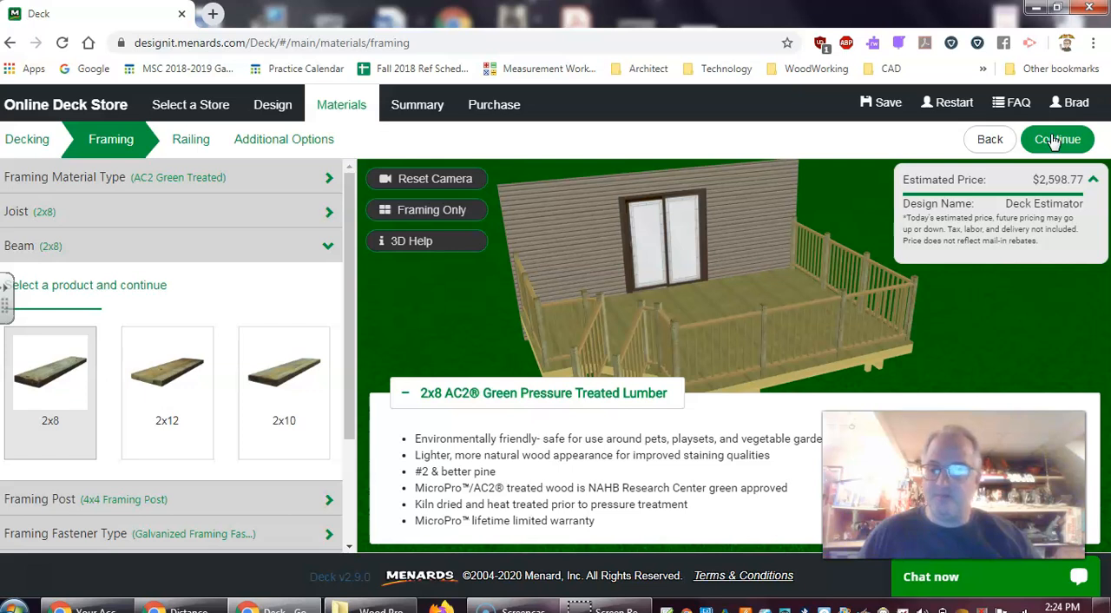
# Keep 2x8 lumber for the beams and the 4x4 Framing Post for the posts, accepting both
pyautogui.click(55, 363)
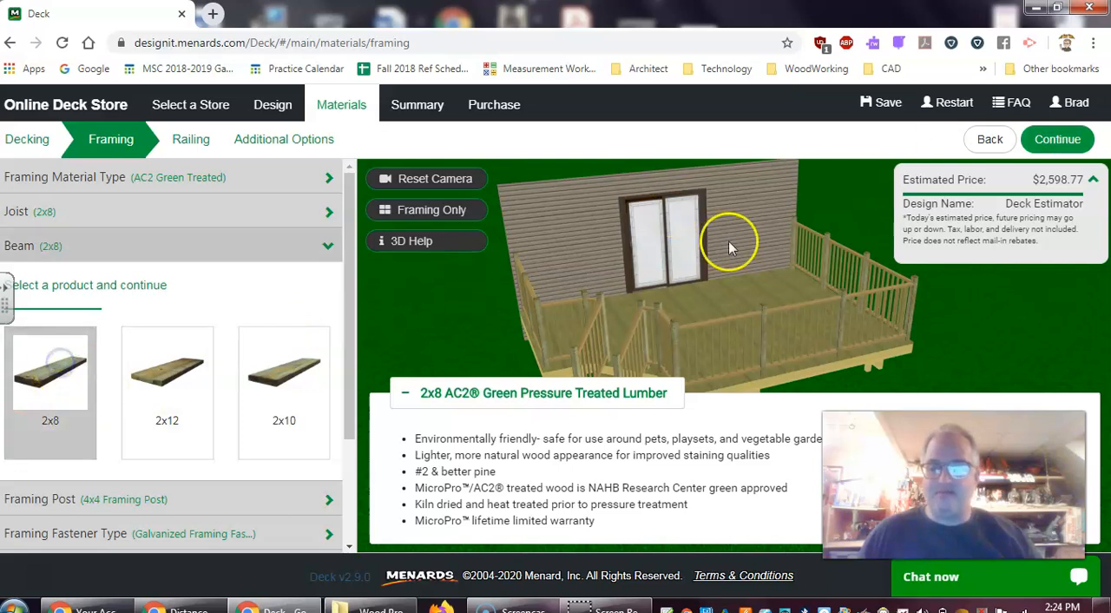
pyautogui.click(1066, 141)
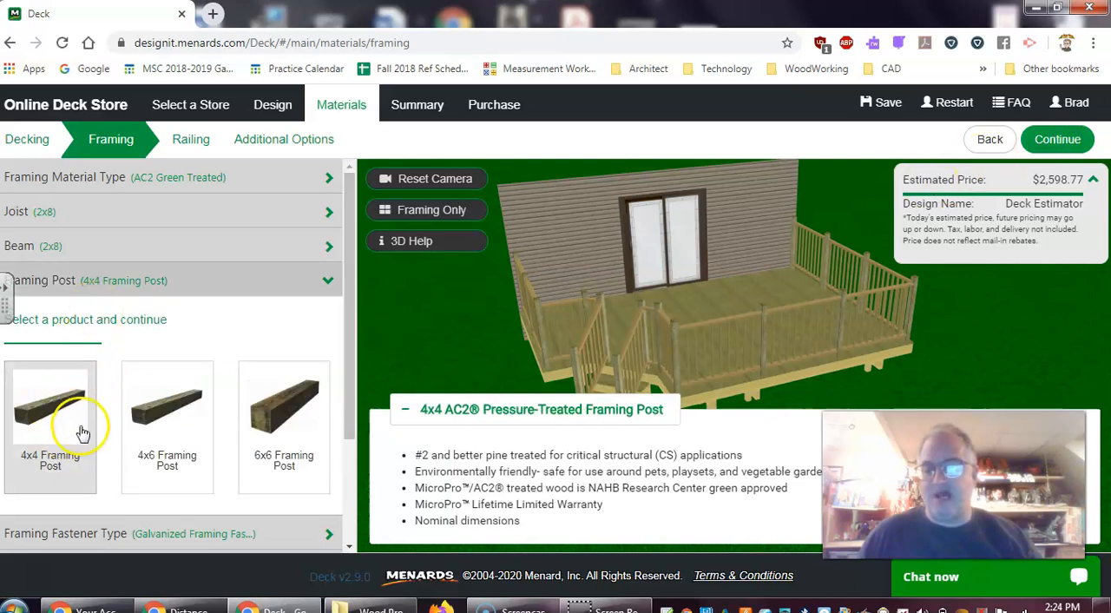
pyautogui.click(294, 424)
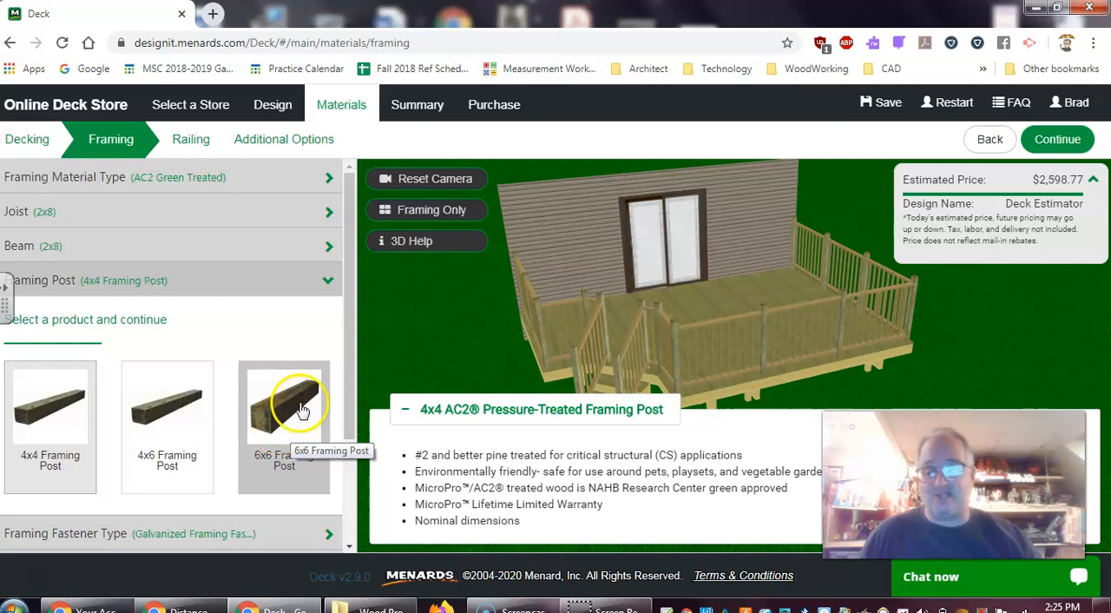
pyautogui.click(49, 436)
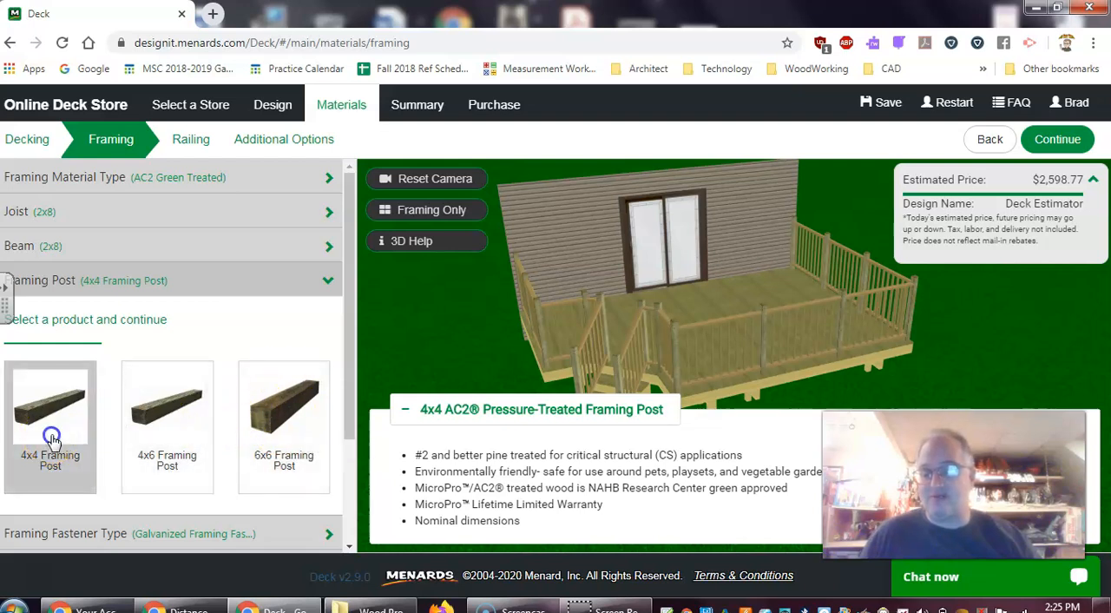
pyautogui.click(1053, 141)
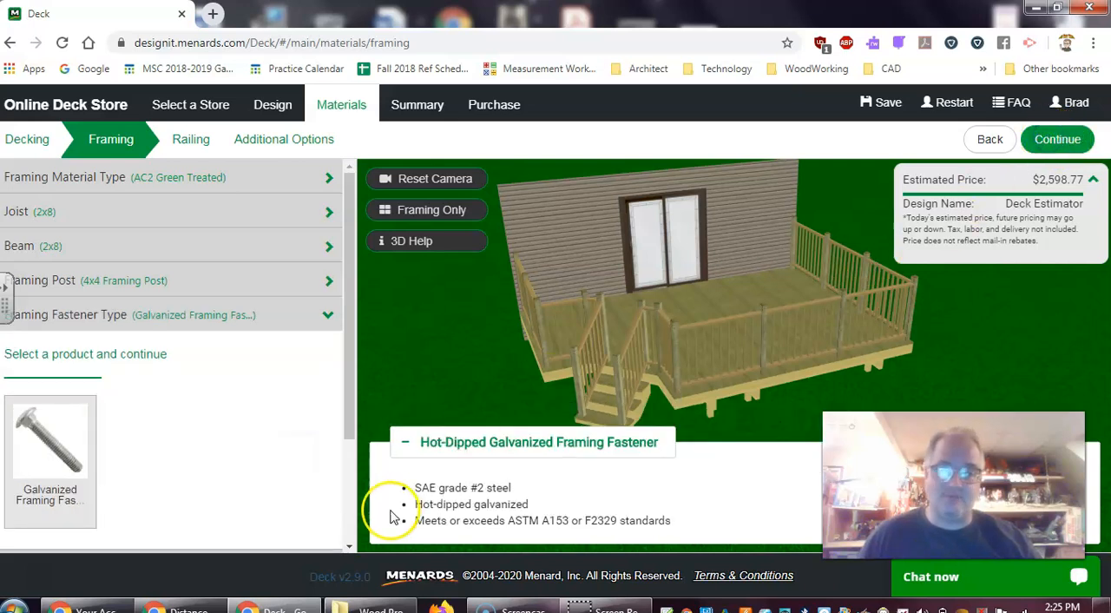
# Accept the galvanized framing fastener and choose the 8" Poured Footing for the deck posts
pyautogui.click(46, 444)
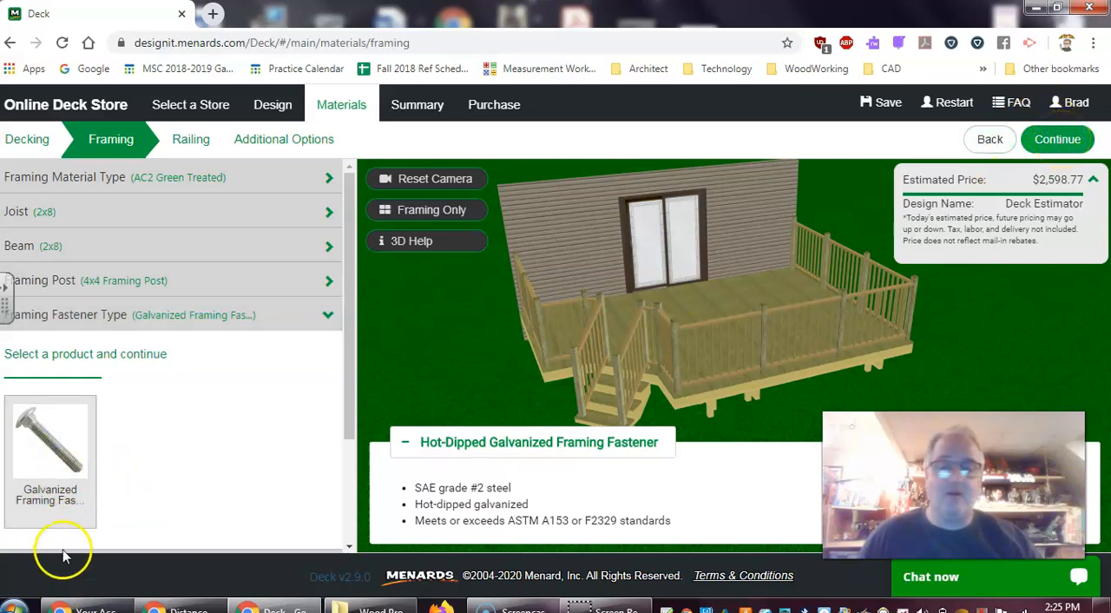
pyautogui.click(1067, 139)
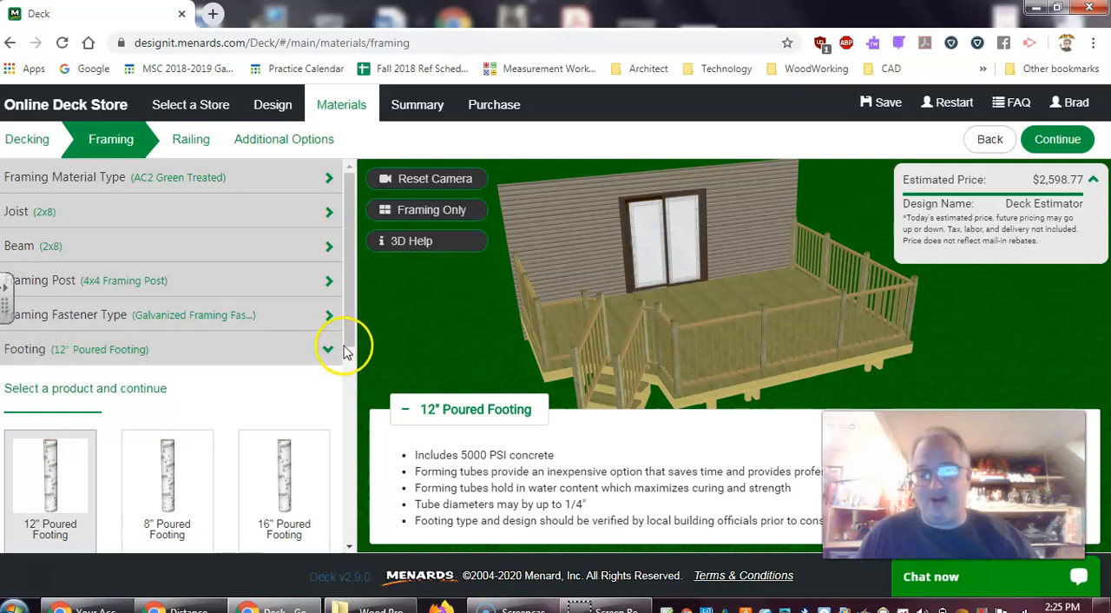
pyautogui.moveTo(353, 333); pyautogui.dragTo(346, 404)
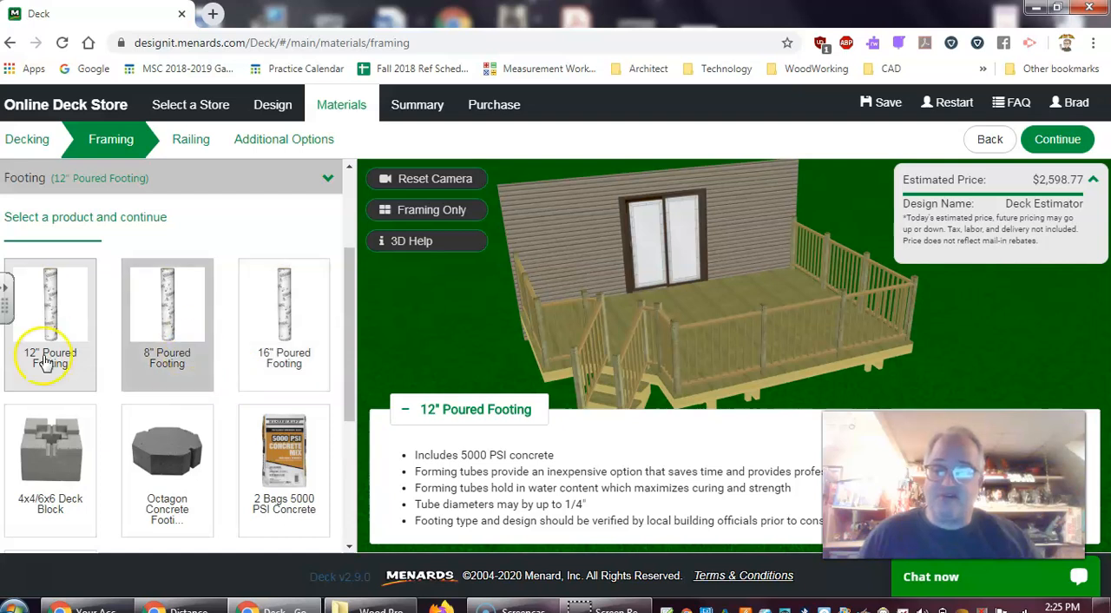
pyautogui.click(170, 365)
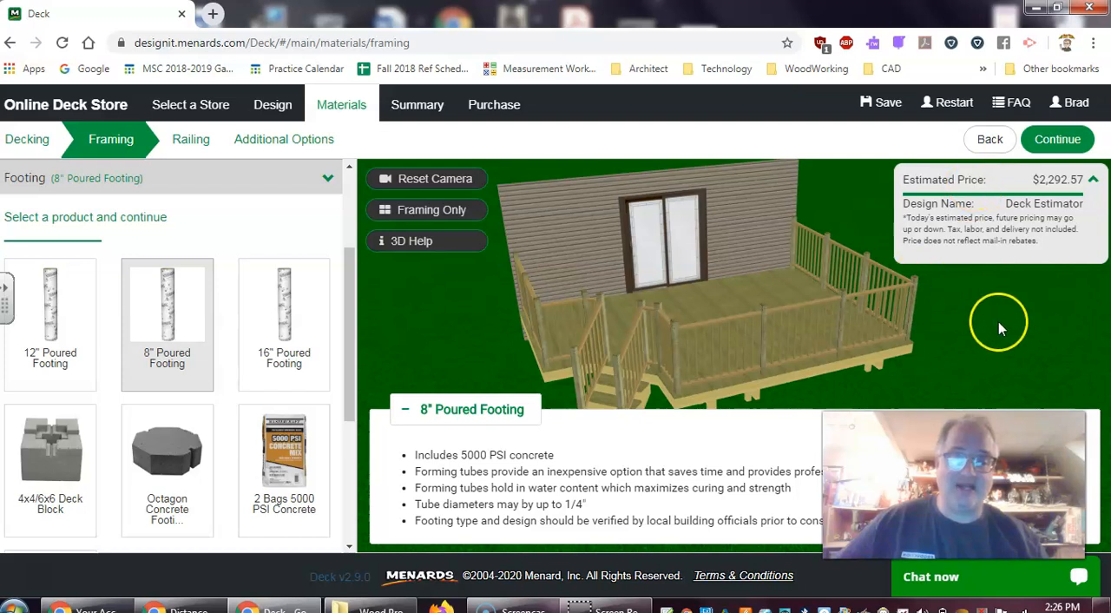
pyautogui.click(1082, 140)
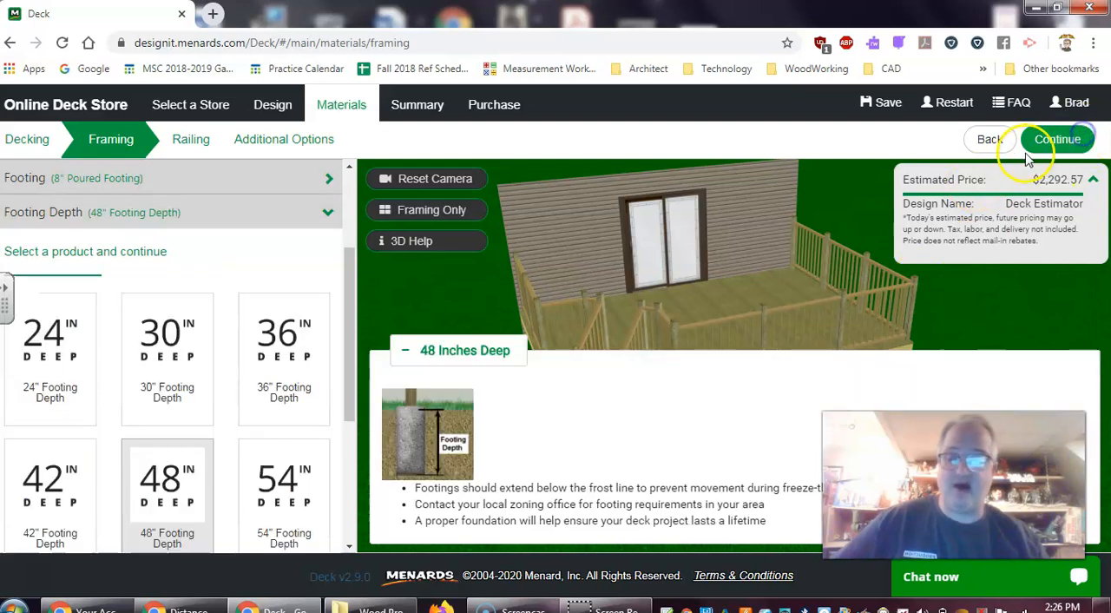
# Set the footing depth to 24" and select the Galvanized Joist Hanger as the joist hanger type
pyautogui.click(24, 371)
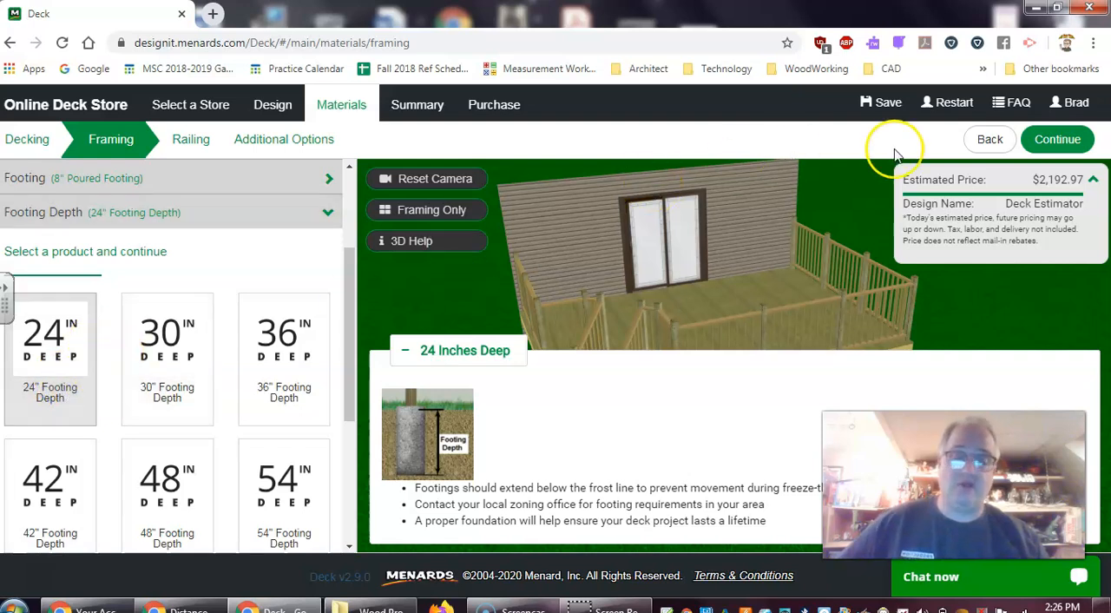
pyautogui.click(1069, 140)
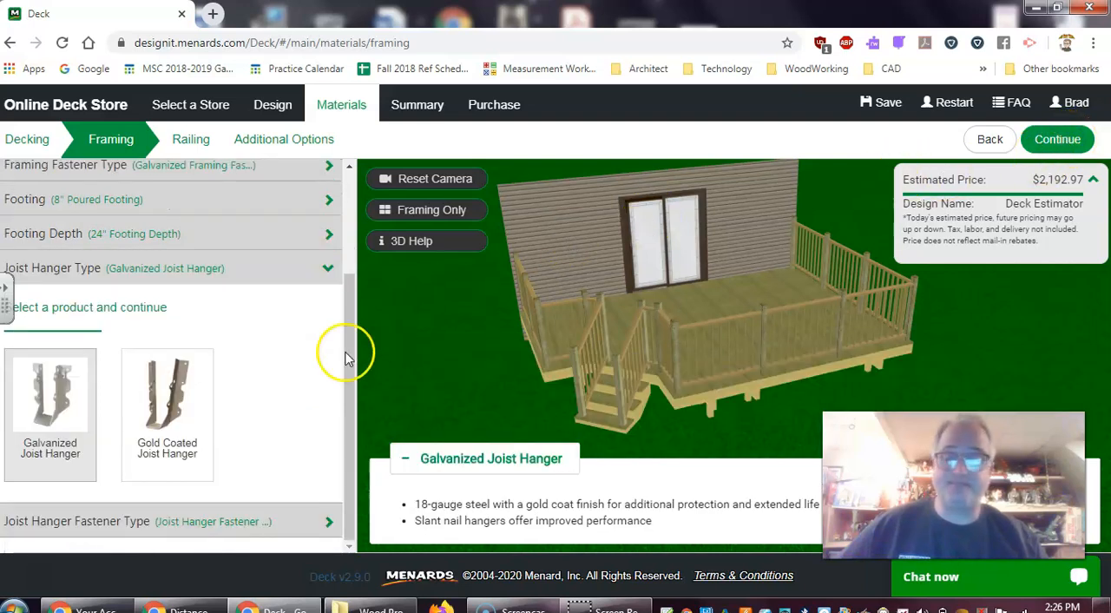
pyautogui.click(47, 416)
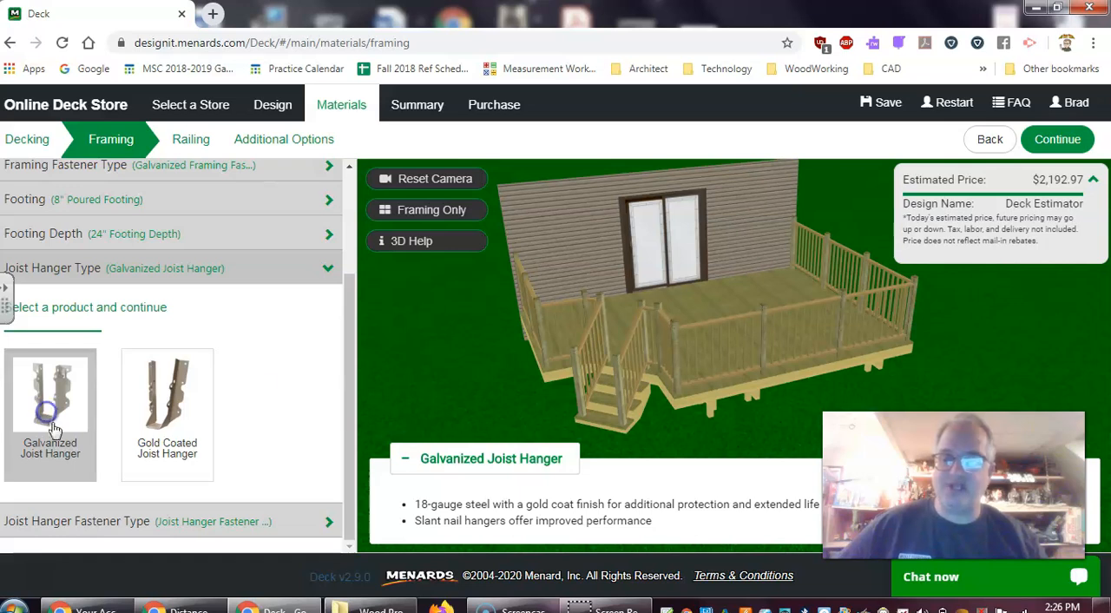
# Accept the Galvanized Joist Hanger and its joist hanger fastener, completing the framing materials and moving on to the railing
pyautogui.click(1061, 146)
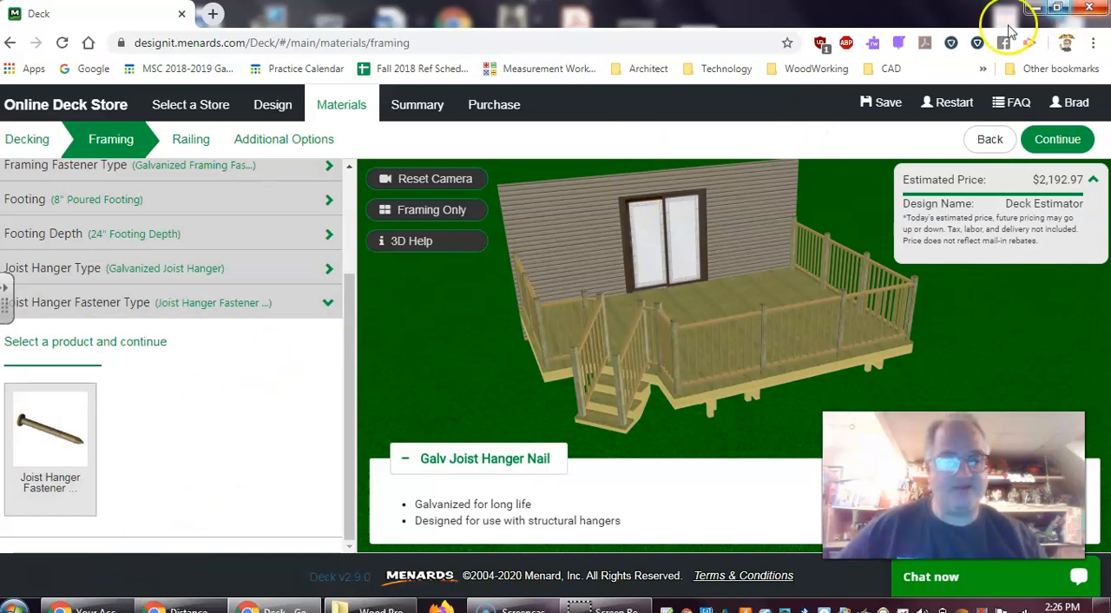
pyautogui.click(1053, 144)
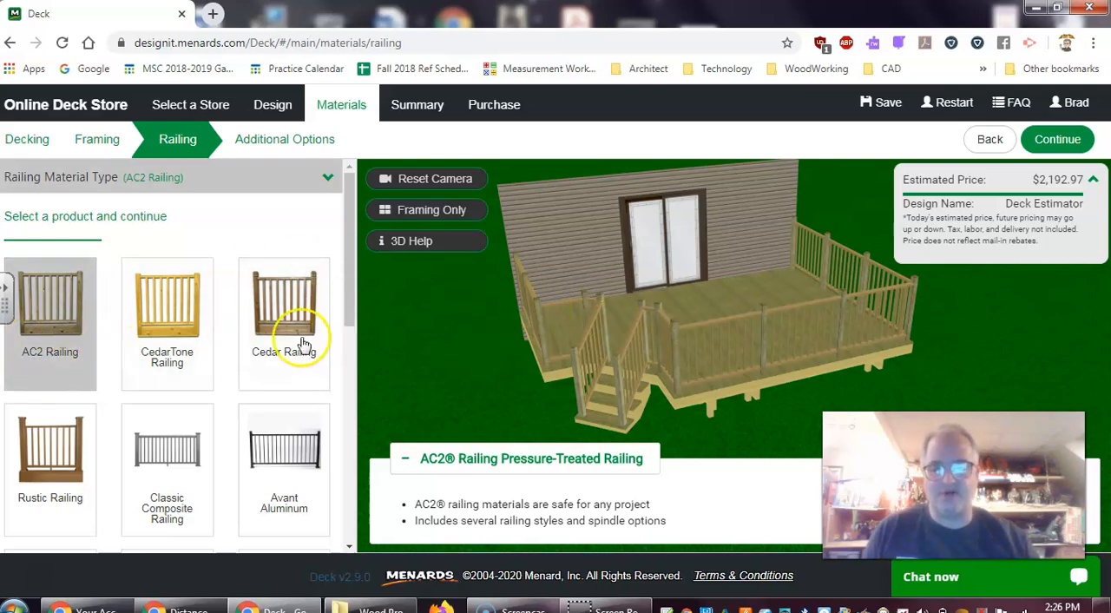
# Try CedarTone, Cedar, Avant Aluminum and Classic Composite as the railing material to compare their look and price
pyautogui.click(169, 325)
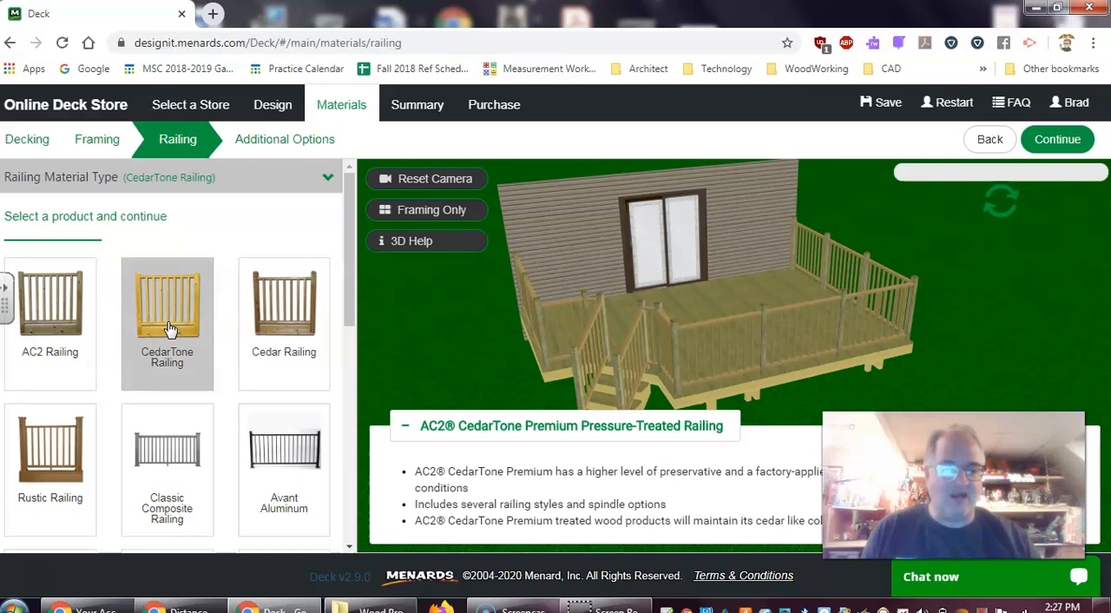
pyautogui.click(291, 332)
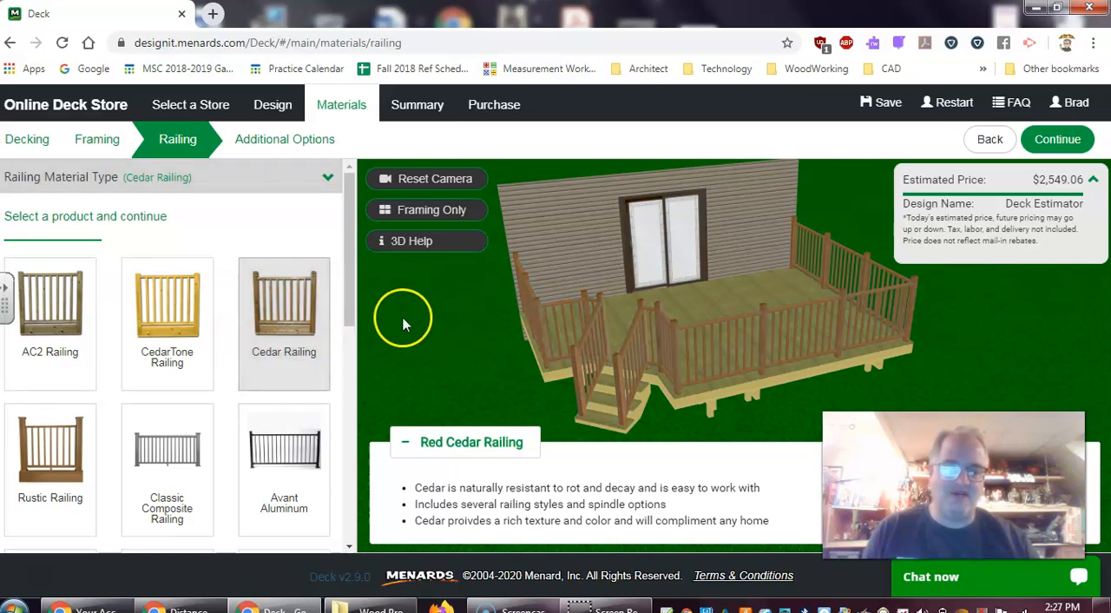
pyautogui.moveTo(350, 312); pyautogui.dragTo(346, 369)
pyautogui.click(285, 308)
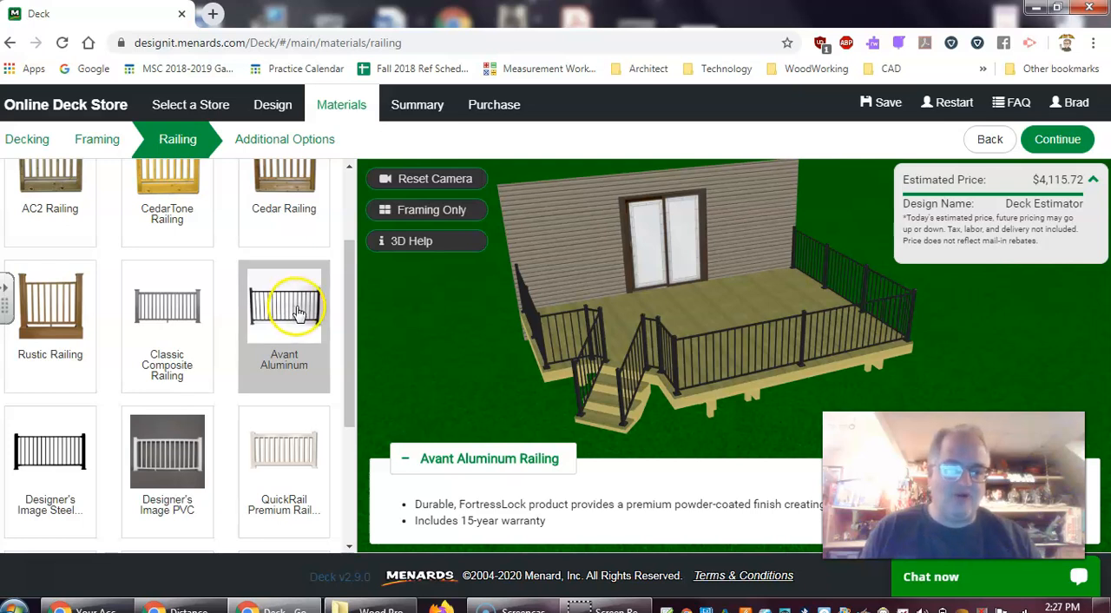
pyautogui.click(166, 360)
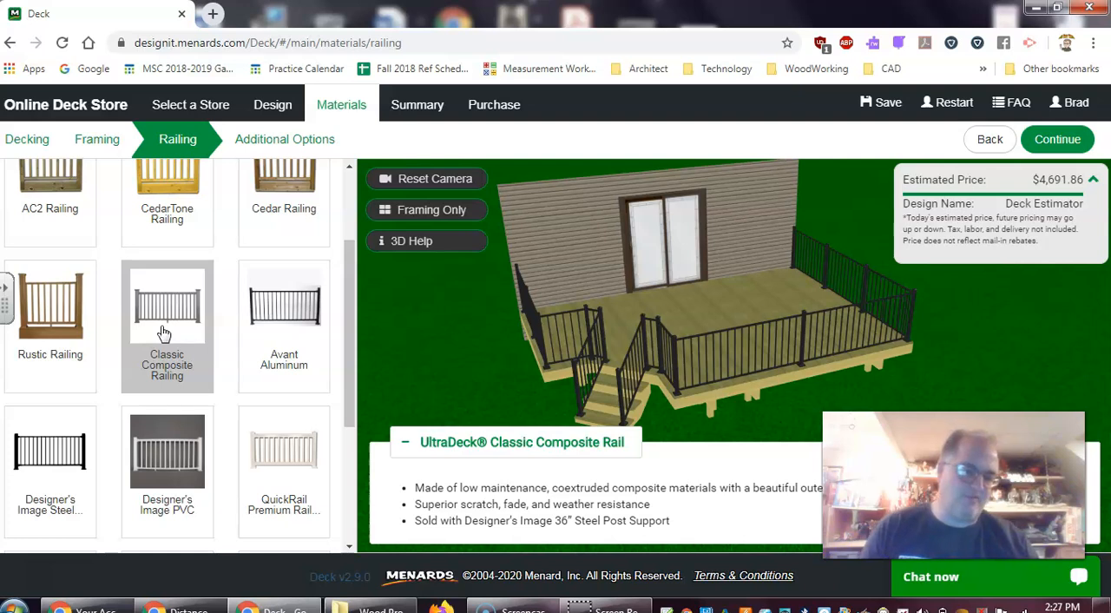
pyautogui.click(161, 328)
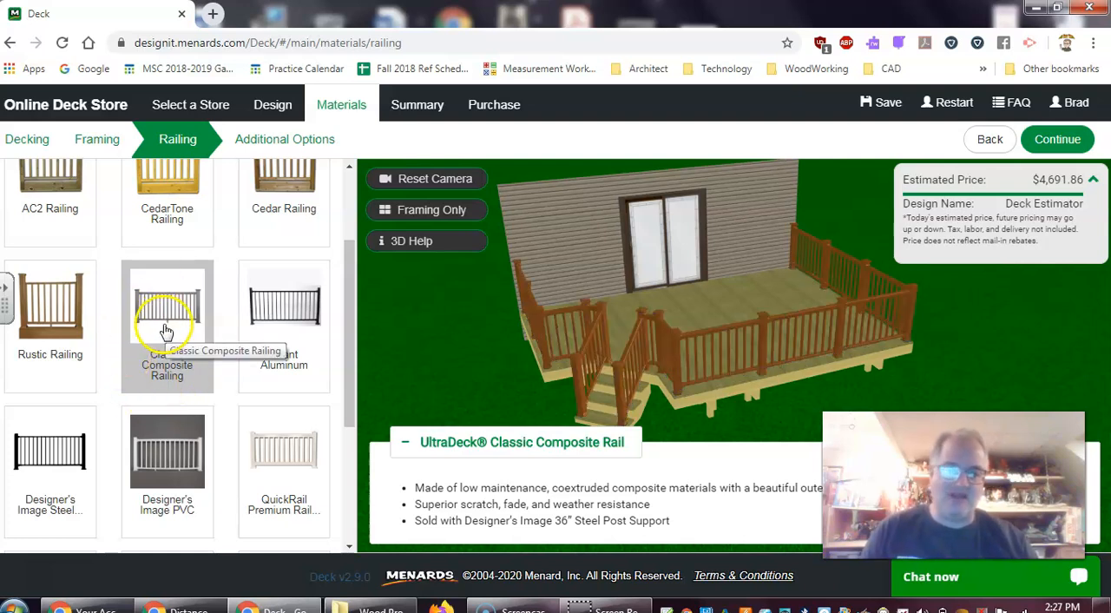
# Try the QuickRail Premium, Designer's Image PVC and Designer's Image Steel railings on the deck
pyautogui.click(278, 464)
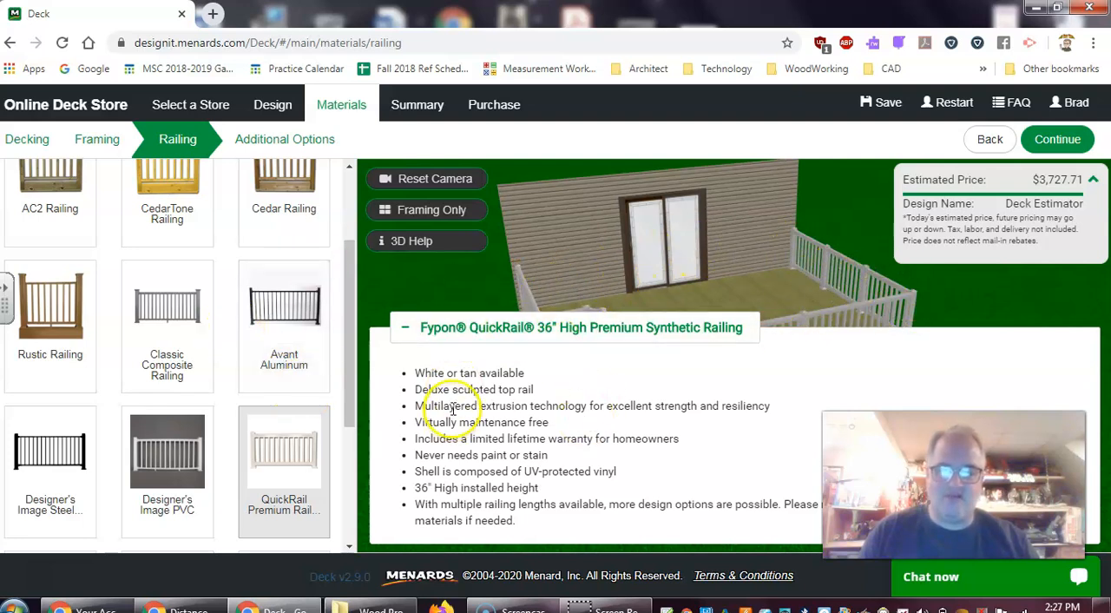
pyautogui.click(169, 462)
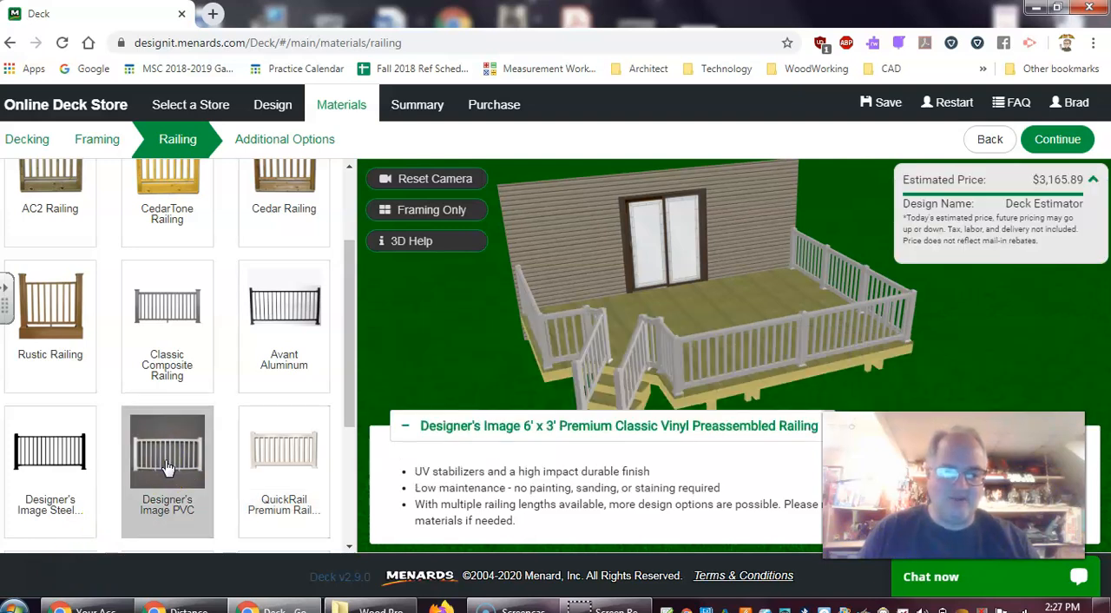
pyautogui.click(538, 390)
pyautogui.click(69, 455)
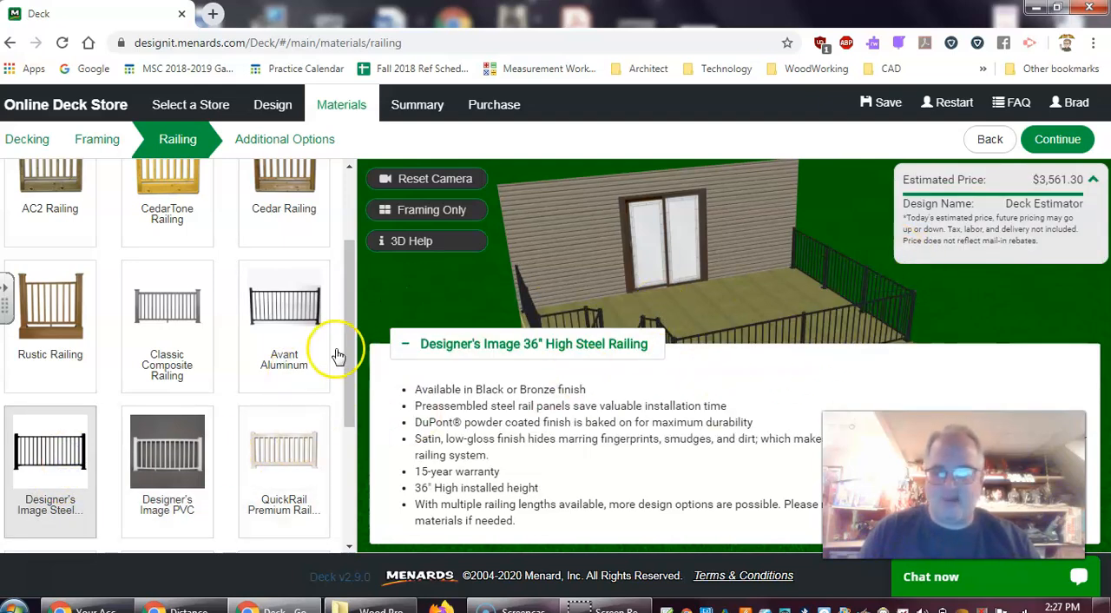
# Try Cable Railing and Williams Aluminum Railing as the railing material
pyautogui.moveTo(349, 365); pyautogui.dragTo(328, 496)
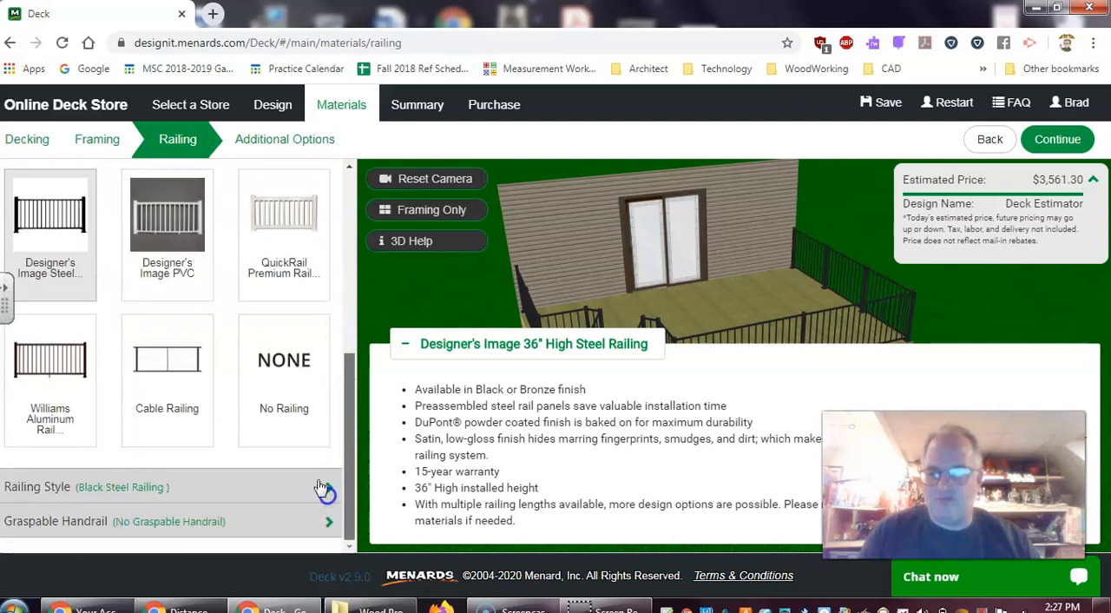
pyautogui.click(168, 368)
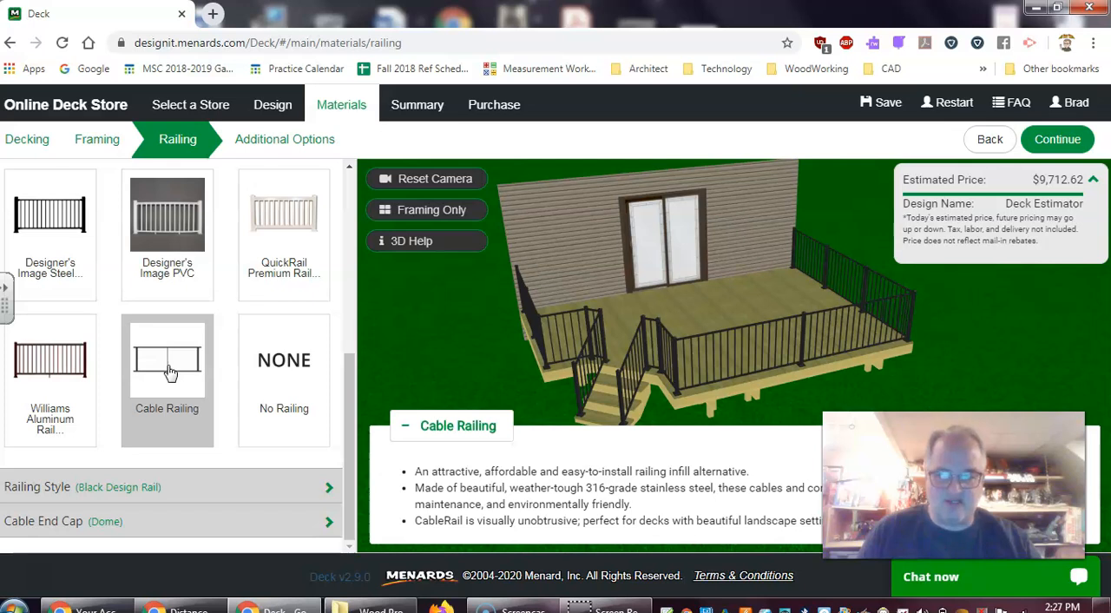
pyautogui.click(52, 399)
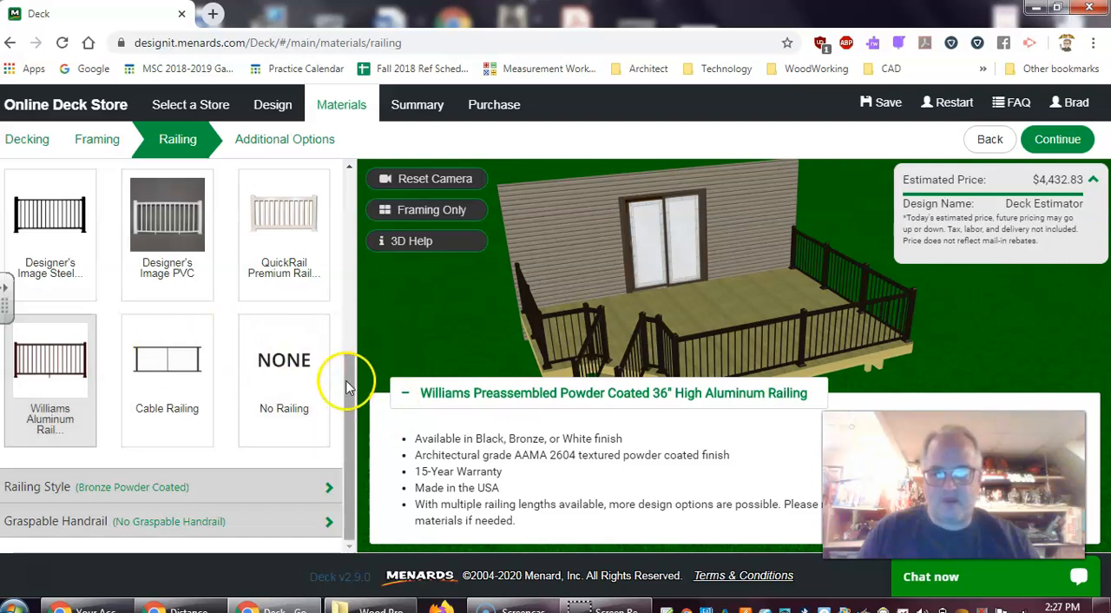
# Choose AC2 Railing as the railing material and accept it to reach the railing styles
pyautogui.moveTo(348, 379); pyautogui.dragTo(356, 227)
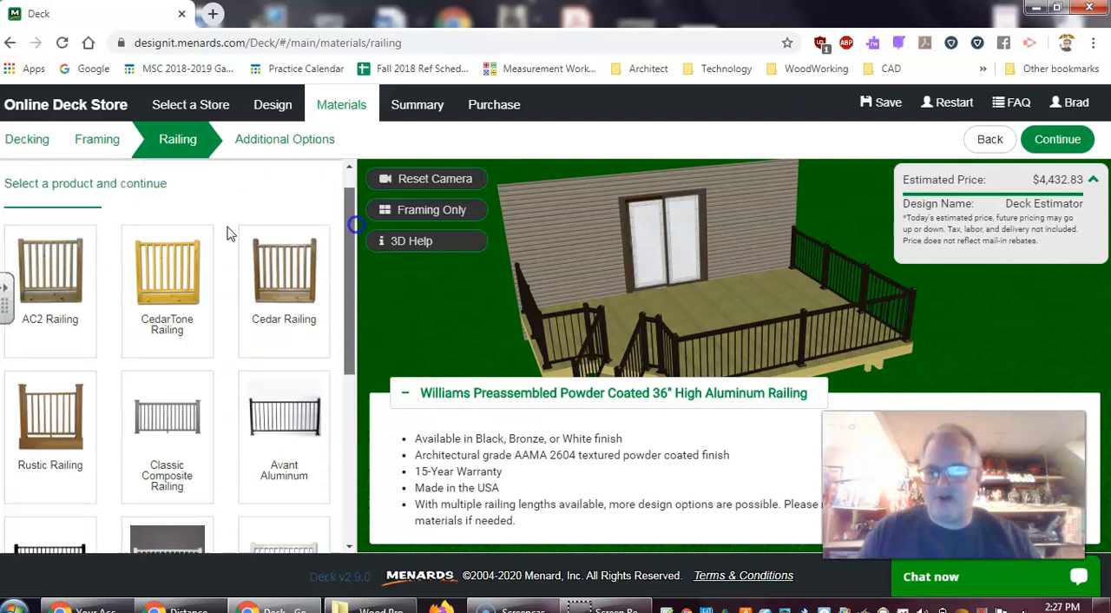
pyautogui.click(69, 283)
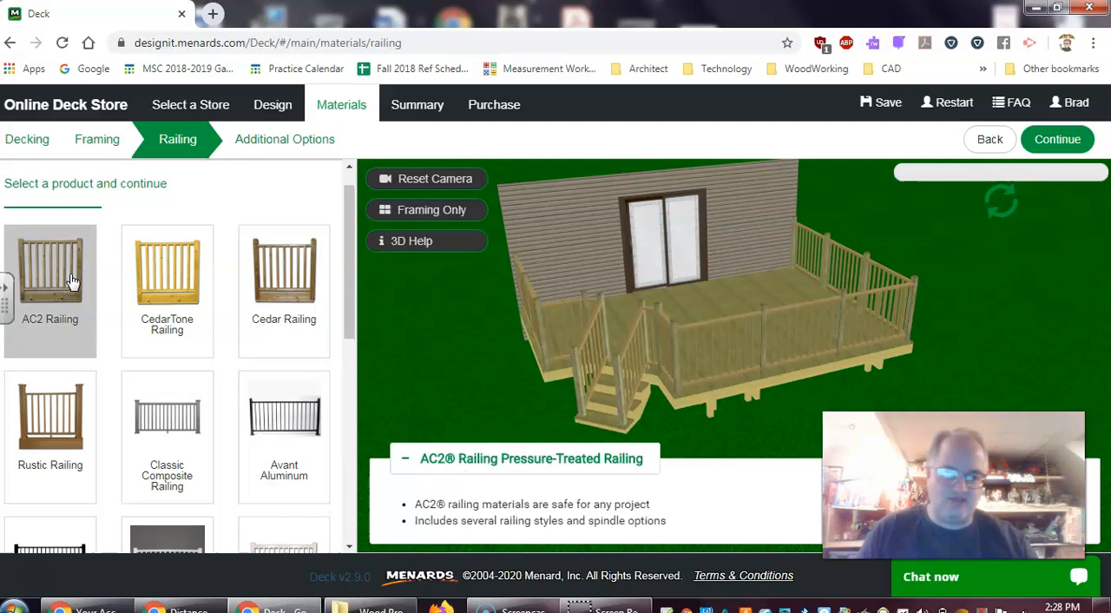
pyautogui.click(1053, 142)
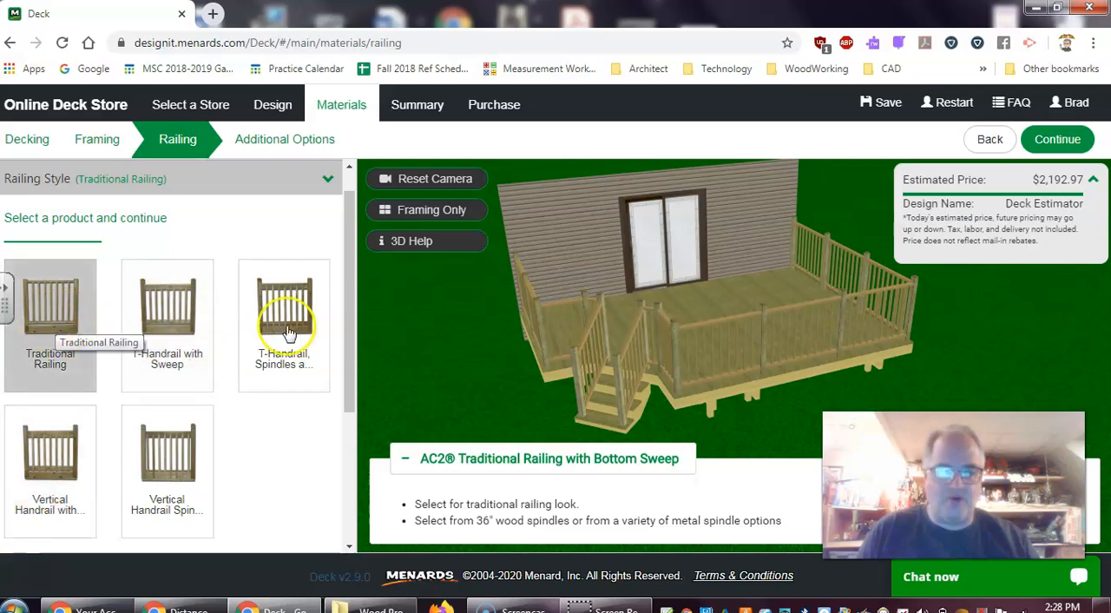
# Examine the Traditional Railing up close on the 3D deck model around the stairs and front edge
pyautogui.scroll(3, 751, 389)
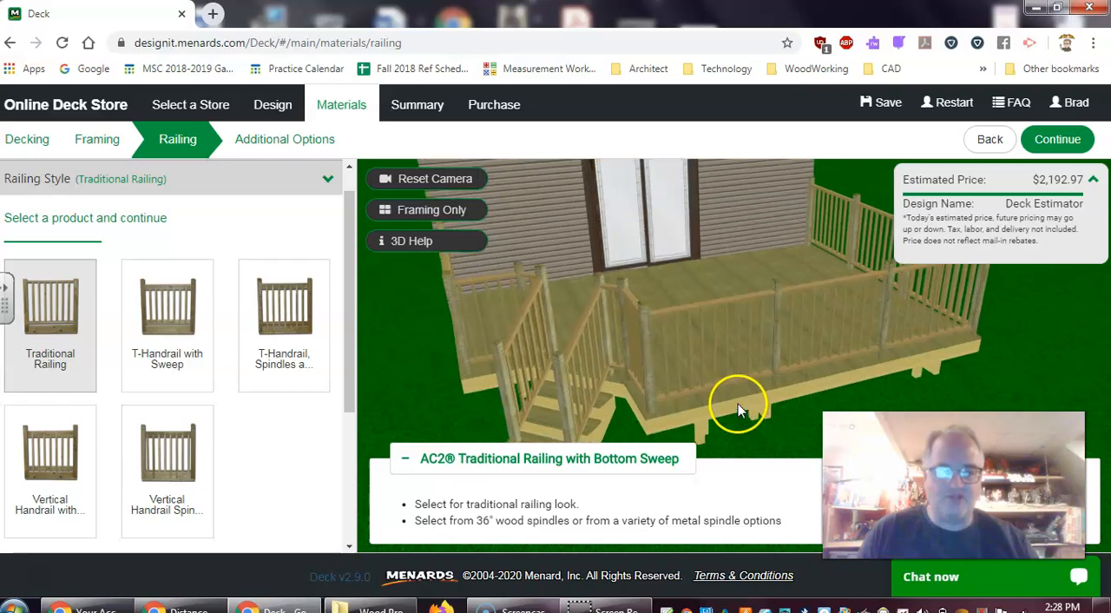
pyautogui.scroll(2, 738, 405)
pyautogui.moveTo(731, 372); pyautogui.dragTo(721, 345)
pyautogui.scroll(2, 718, 329)
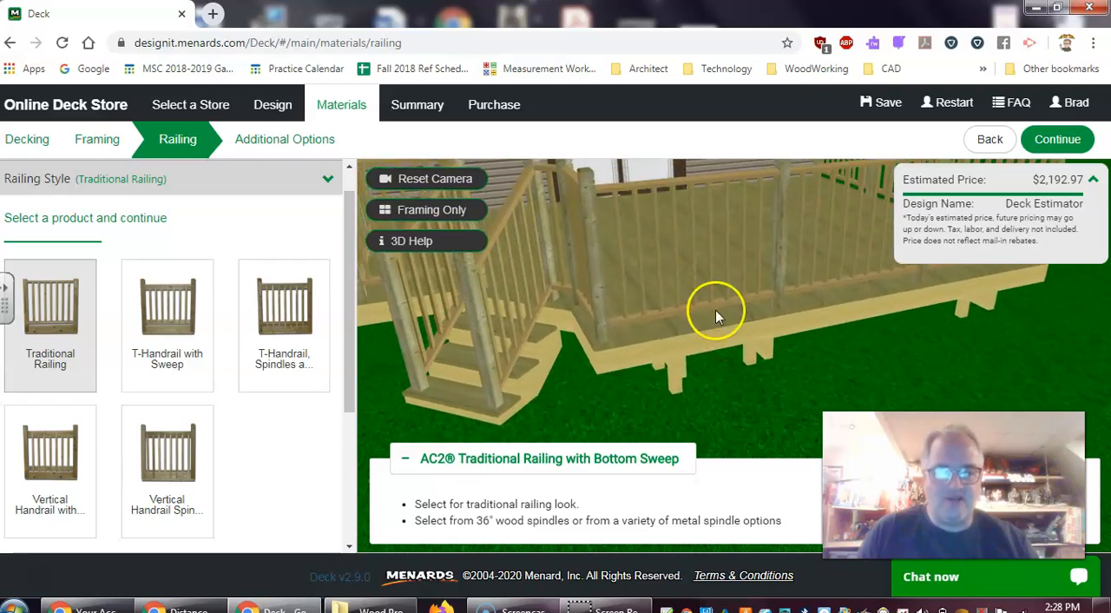
pyautogui.moveTo(656, 269); pyautogui.dragTo(655, 333, button='middle')
pyautogui.scroll(3, 673, 261)
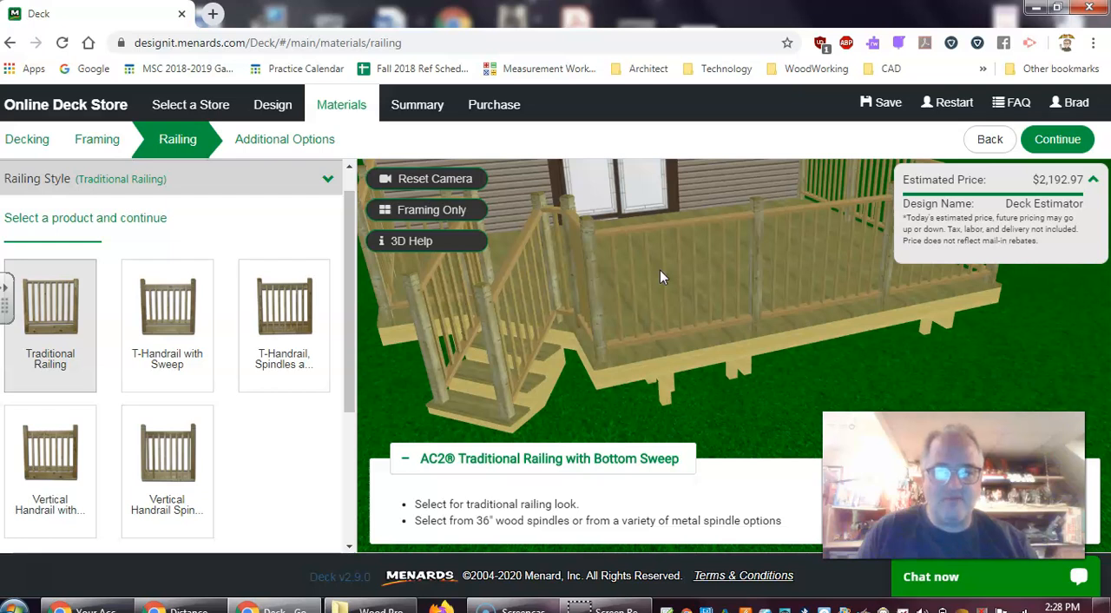
pyautogui.moveTo(660, 270); pyautogui.dragTo(692, 237)
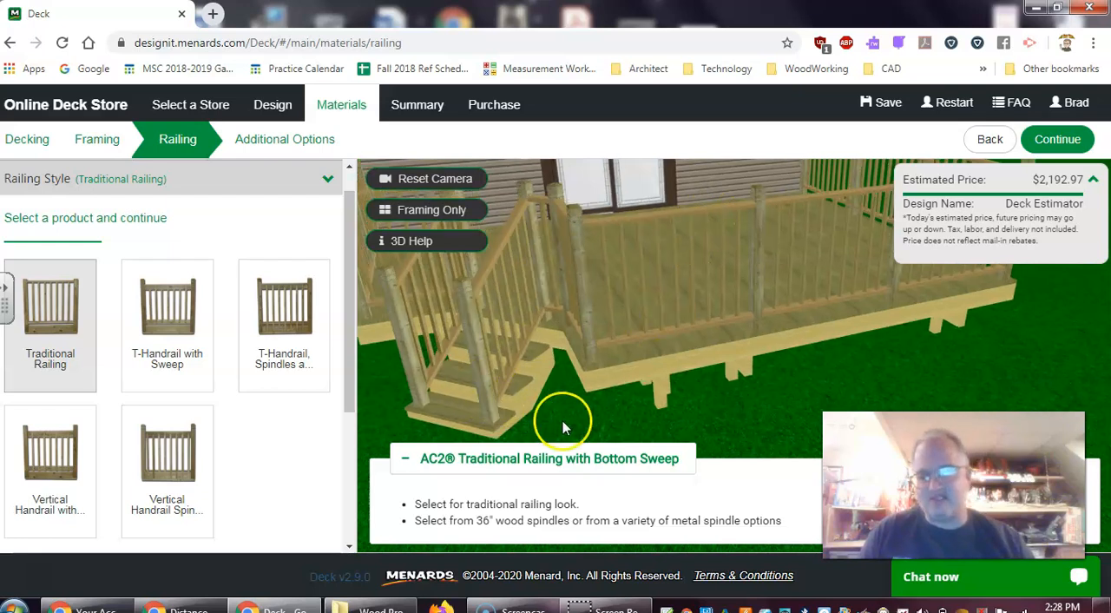
# Try the T-Handrail with Sweep, the T-Handrail with spindles attached to the joist, and both Vertical Handrail styles
pyautogui.click(166, 335)
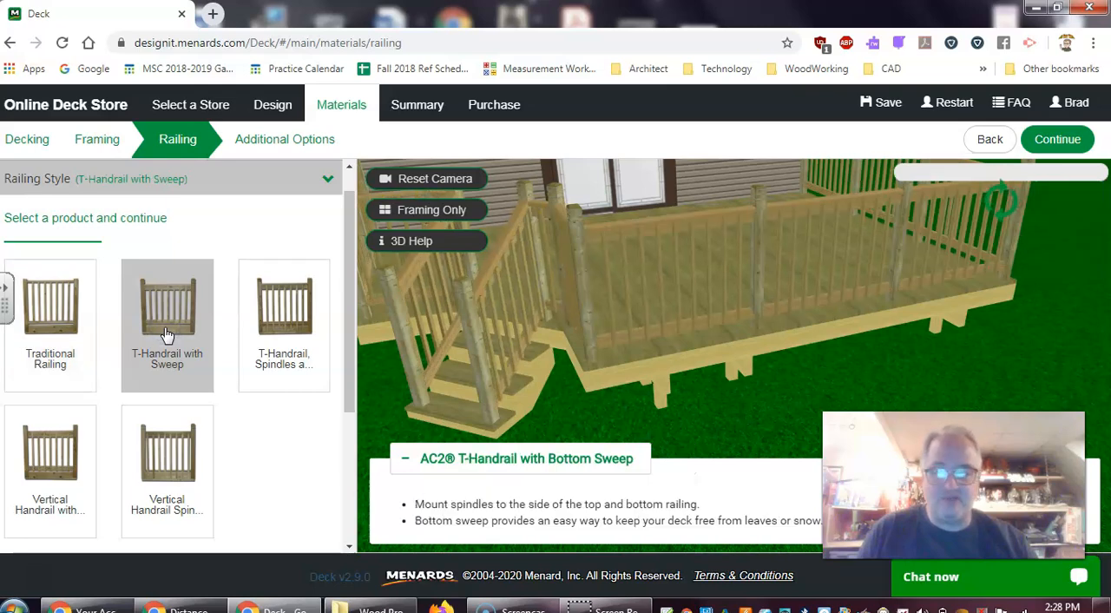
pyautogui.click(290, 309)
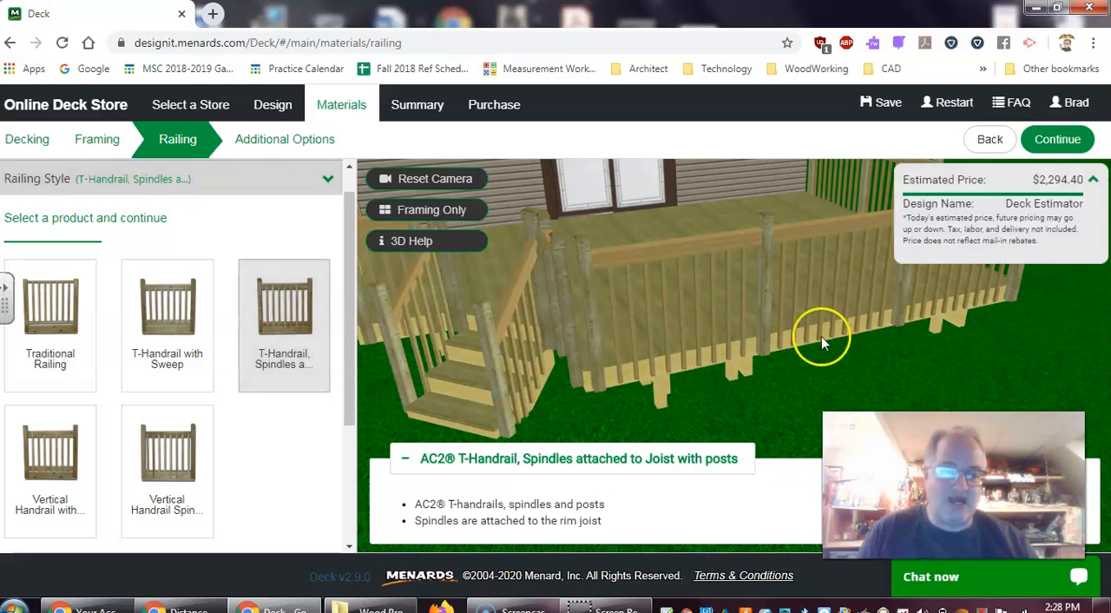
pyautogui.click(39, 451)
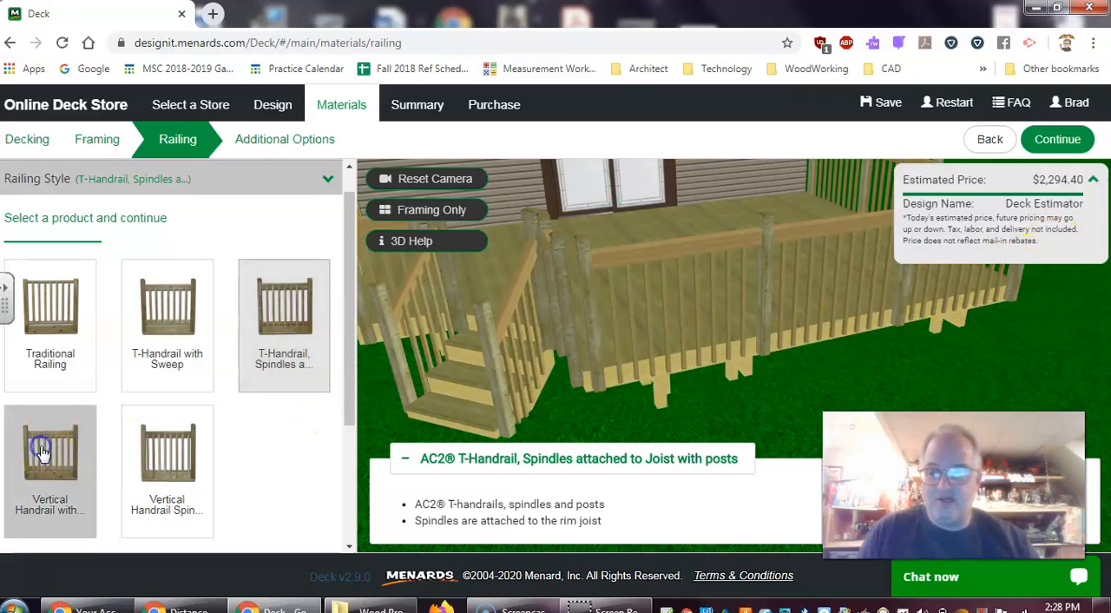
pyautogui.click(168, 462)
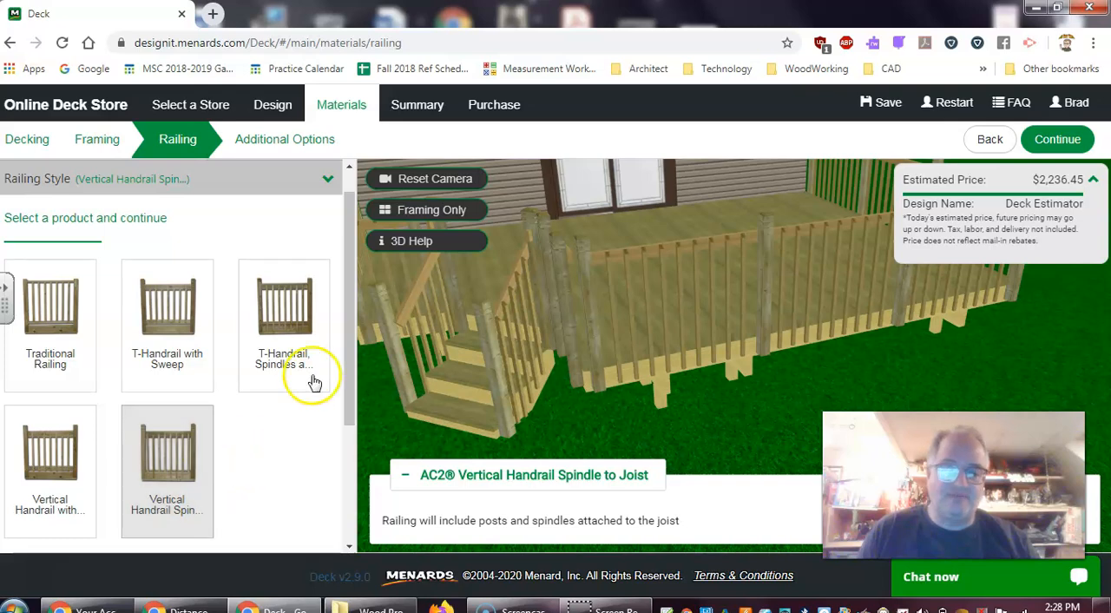
# Compare Traditional Railing once more with the T-Handrail with joist-attached spindles, and accept Traditional Railing as the style
pyautogui.click(69, 321)
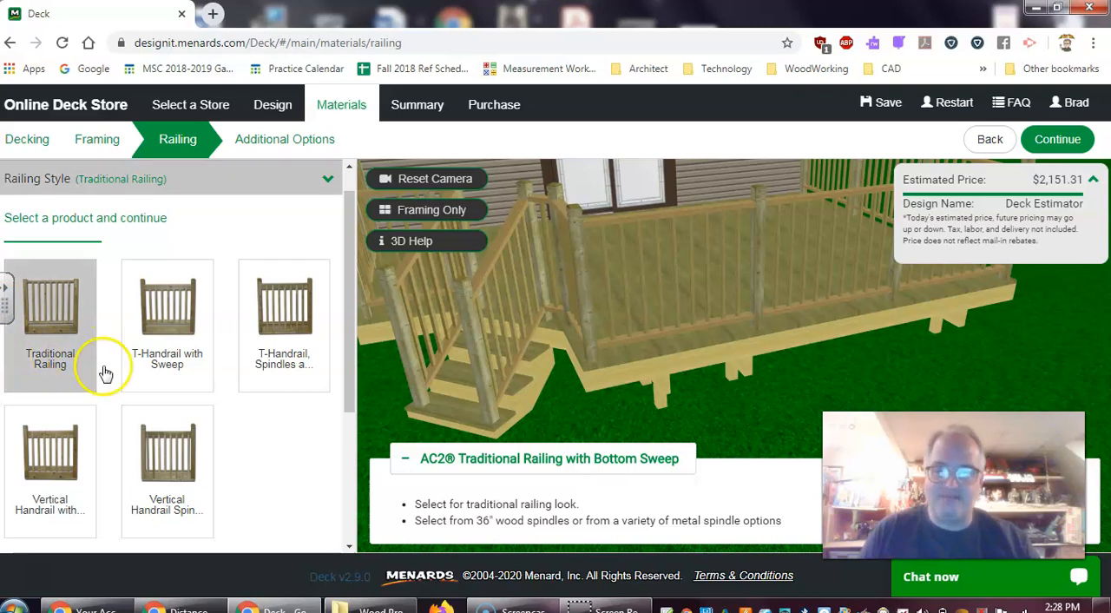
pyautogui.click(289, 304)
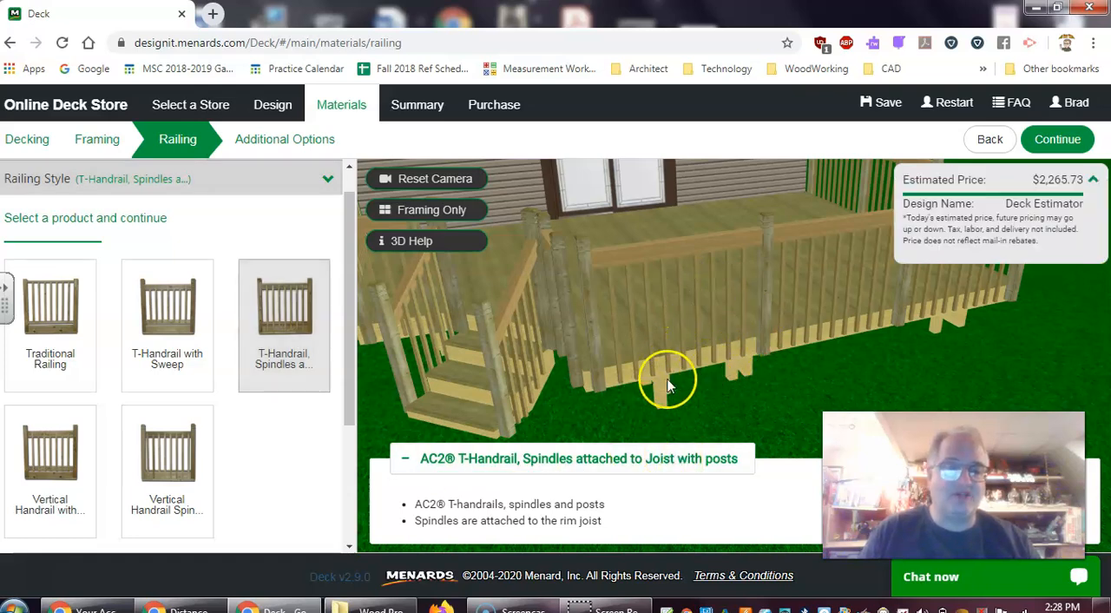
pyautogui.click(65, 314)
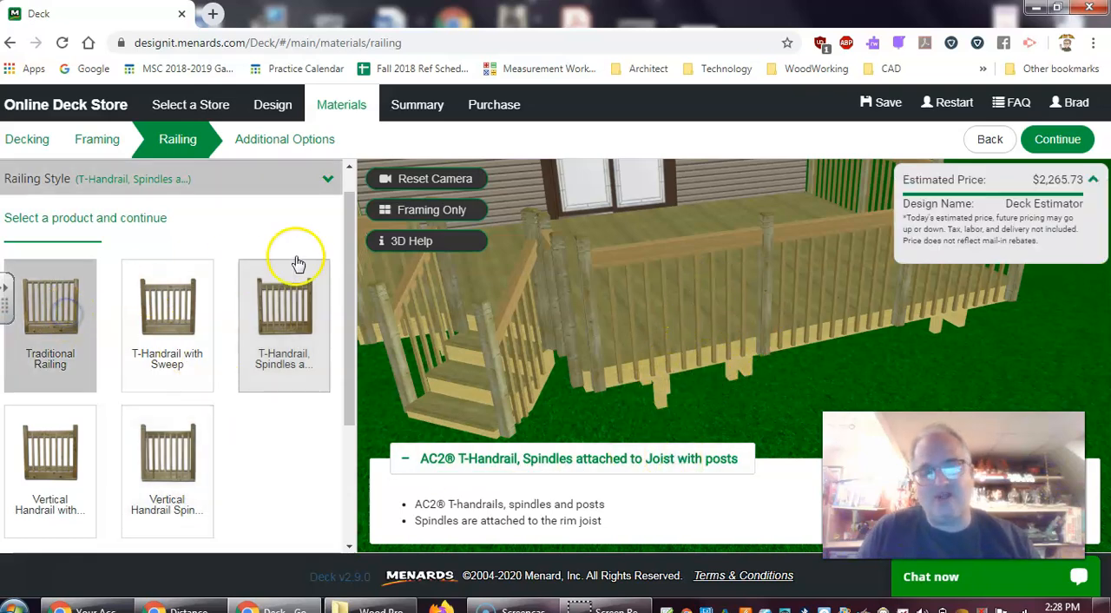
pyautogui.click(1073, 144)
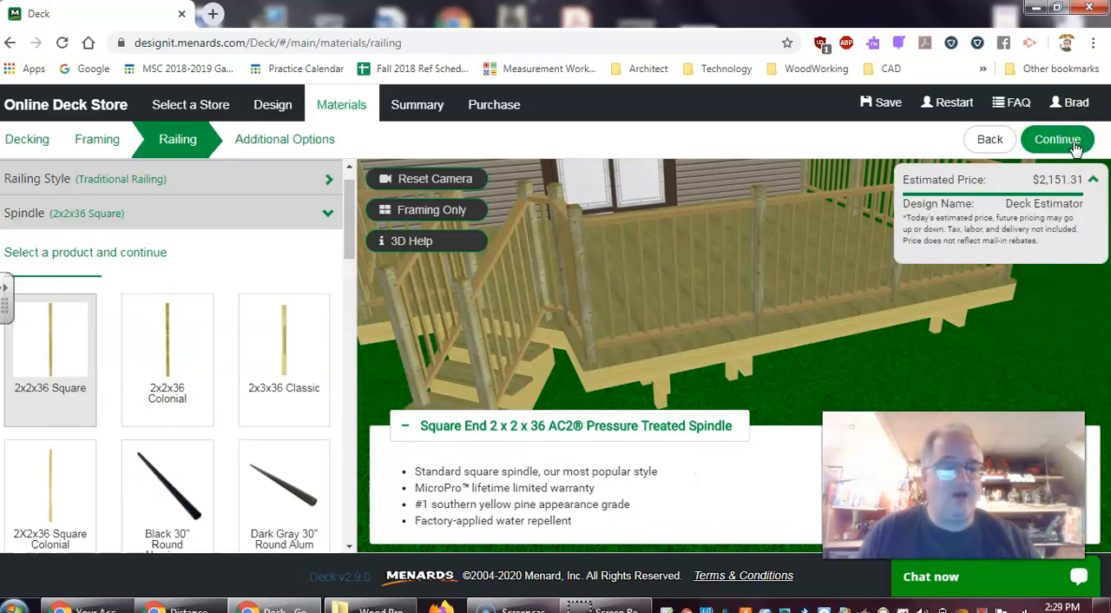
pyautogui.click(1073, 145)
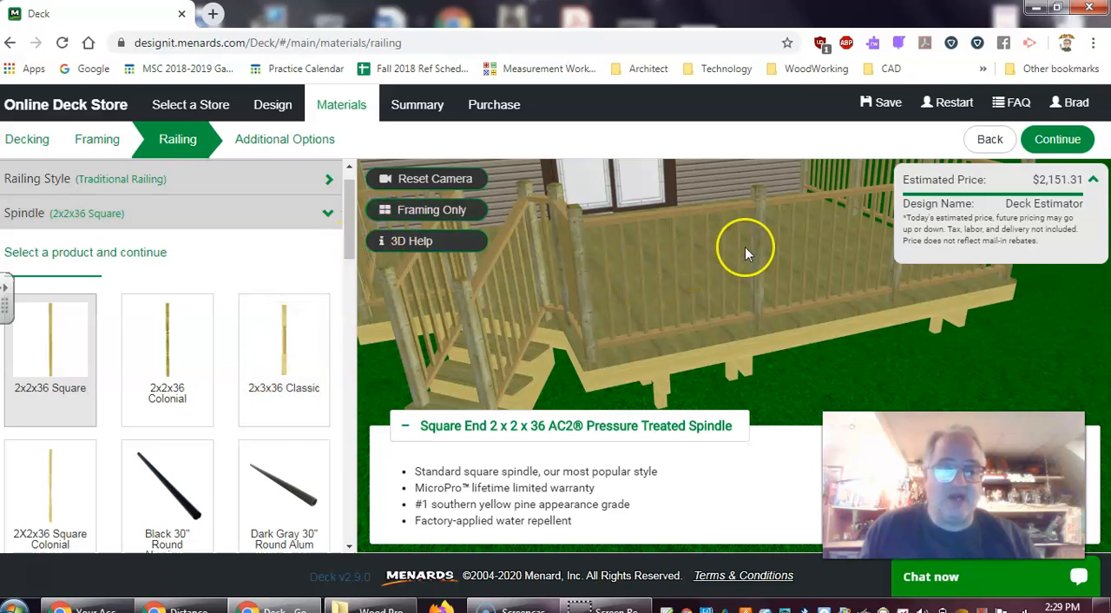
# Compare the 2x2x36 Colonial, 2x3x36 Classic, Black 33" Double Knuckle and Bronze 33" Twisted Iron spindles, and select Black 33" Twisted Iron
pyautogui.click(174, 352)
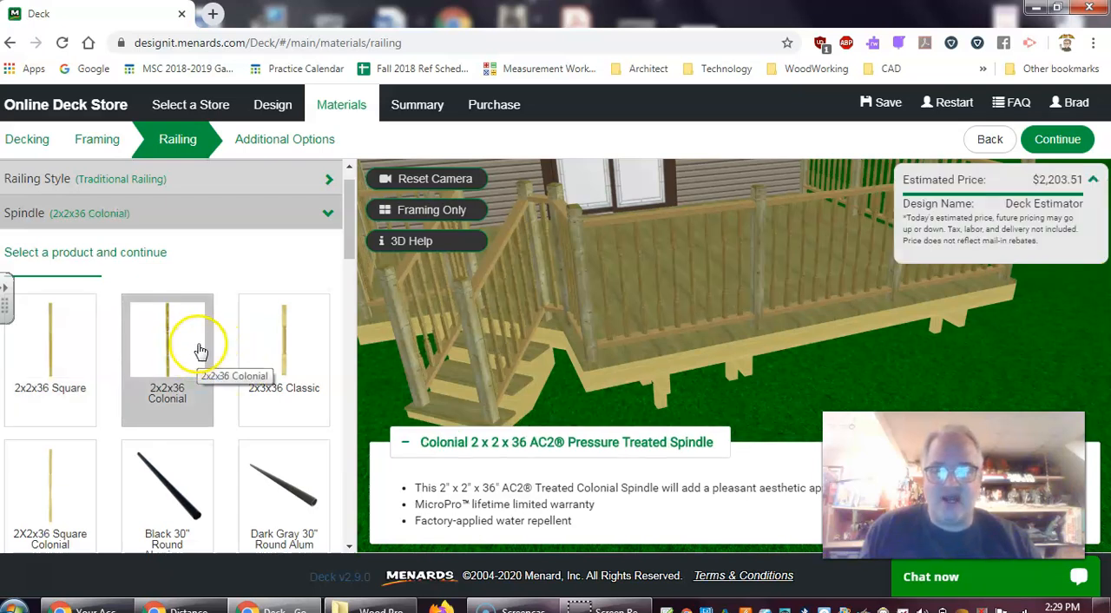
pyautogui.click(290, 355)
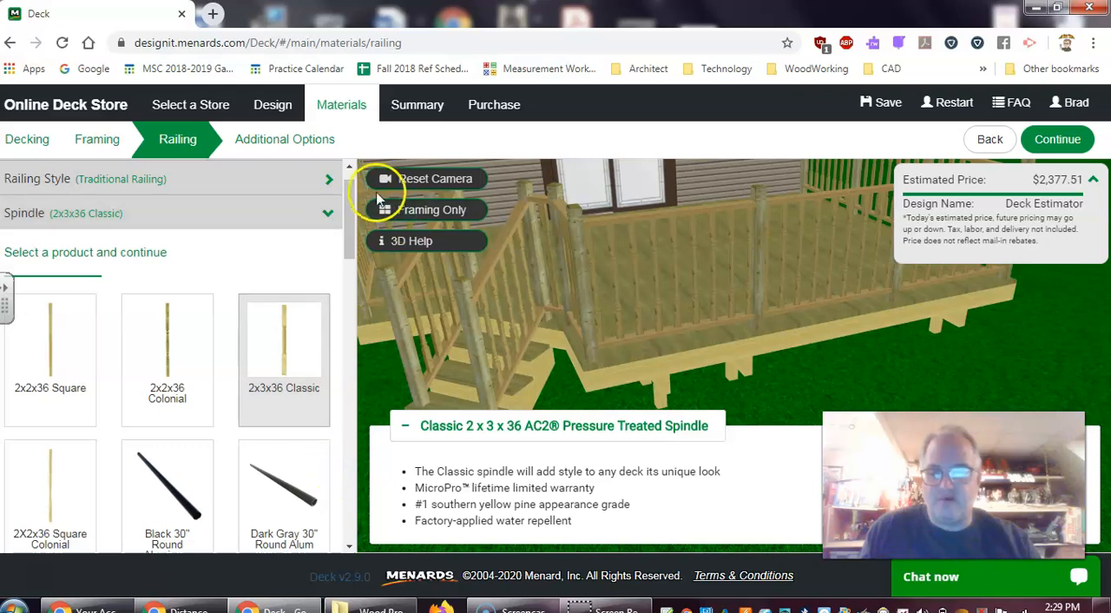
pyautogui.moveTo(347, 251); pyautogui.dragTo(365, 431)
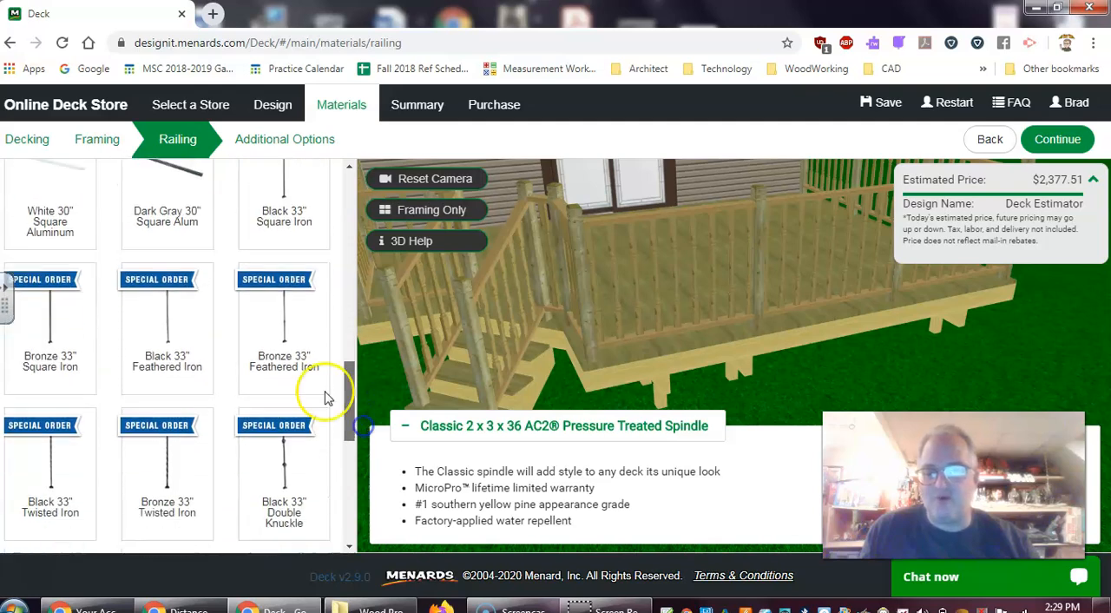
pyautogui.click(291, 479)
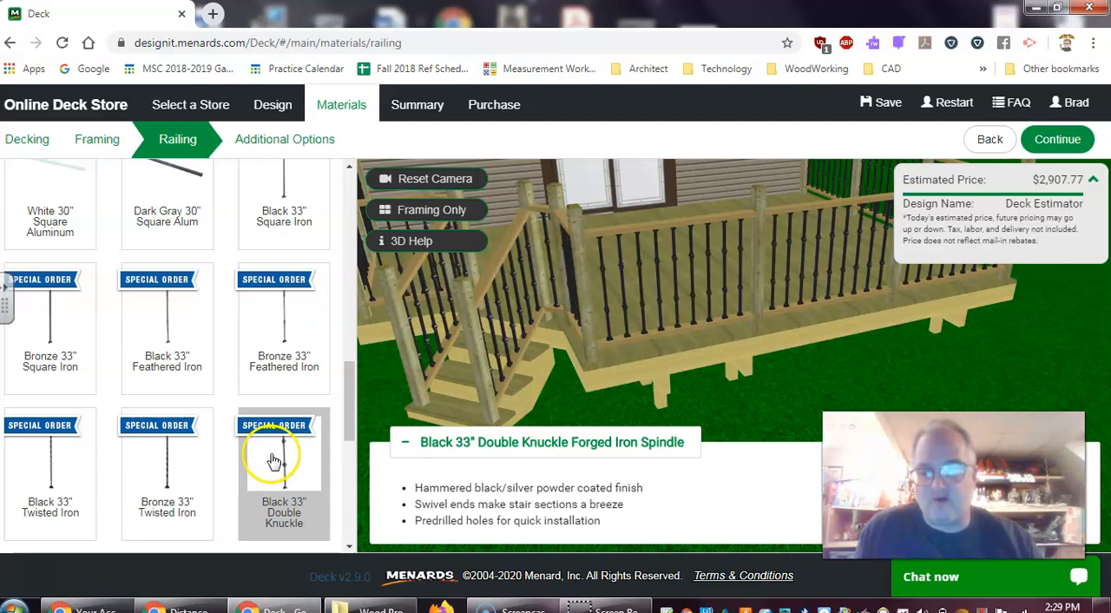
pyautogui.click(171, 470)
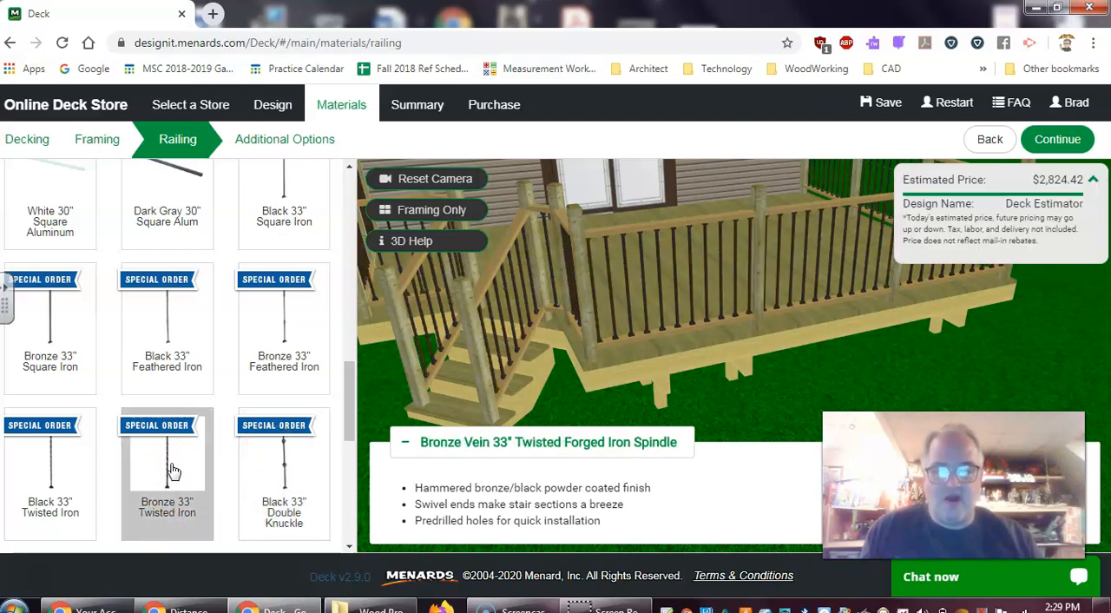
pyautogui.click(51, 474)
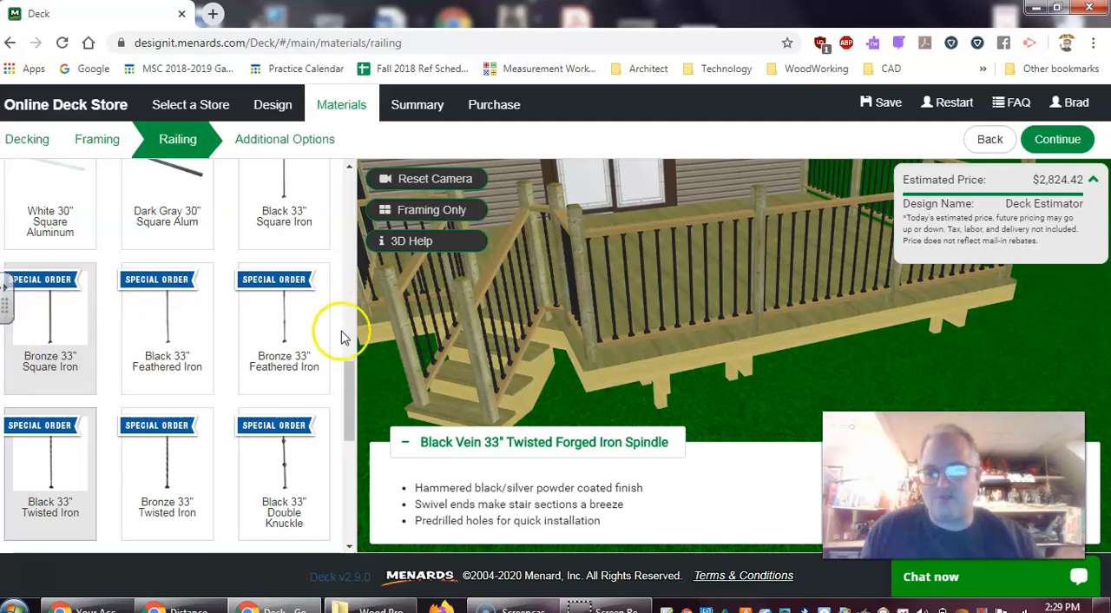
# Switch the railing spindles to 2x2x36 Colonial and accept that choice
pyautogui.moveTo(349, 374); pyautogui.dragTo(353, 203)
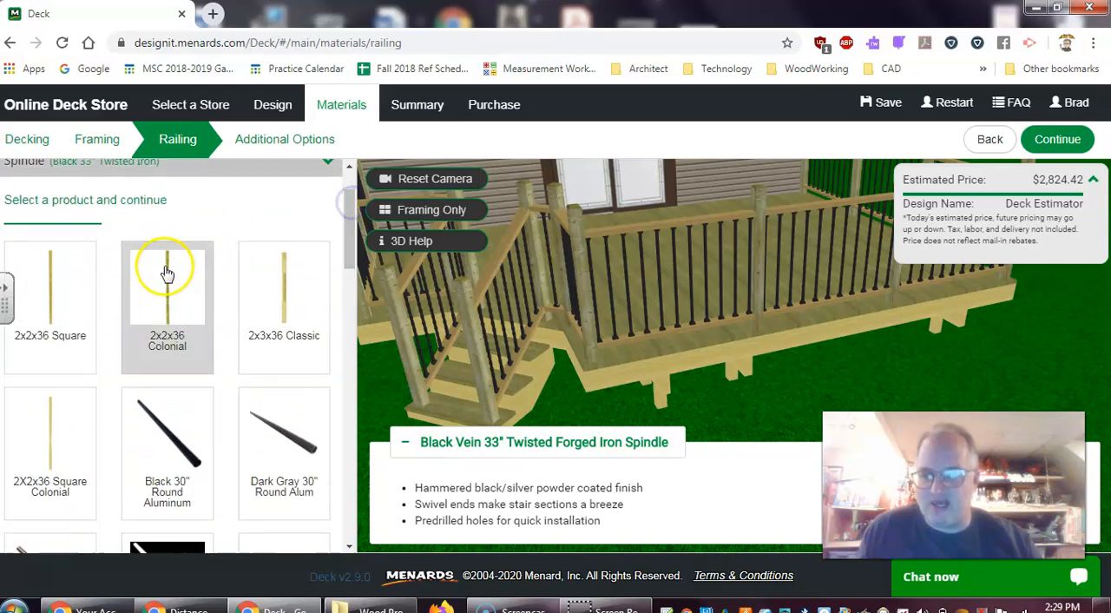
pyautogui.click(174, 301)
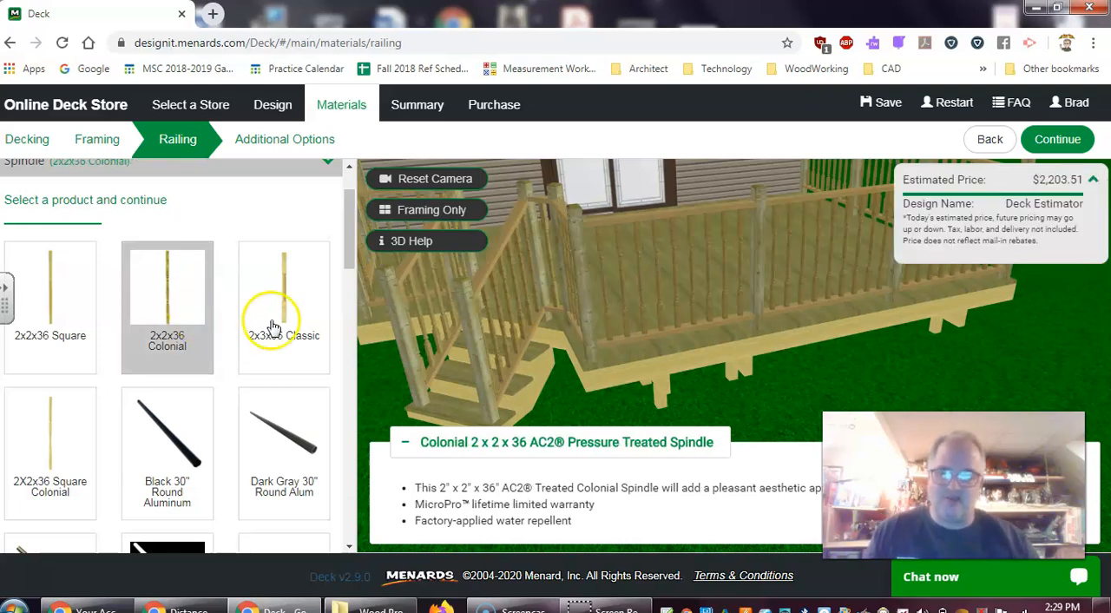
pyautogui.click(1057, 141)
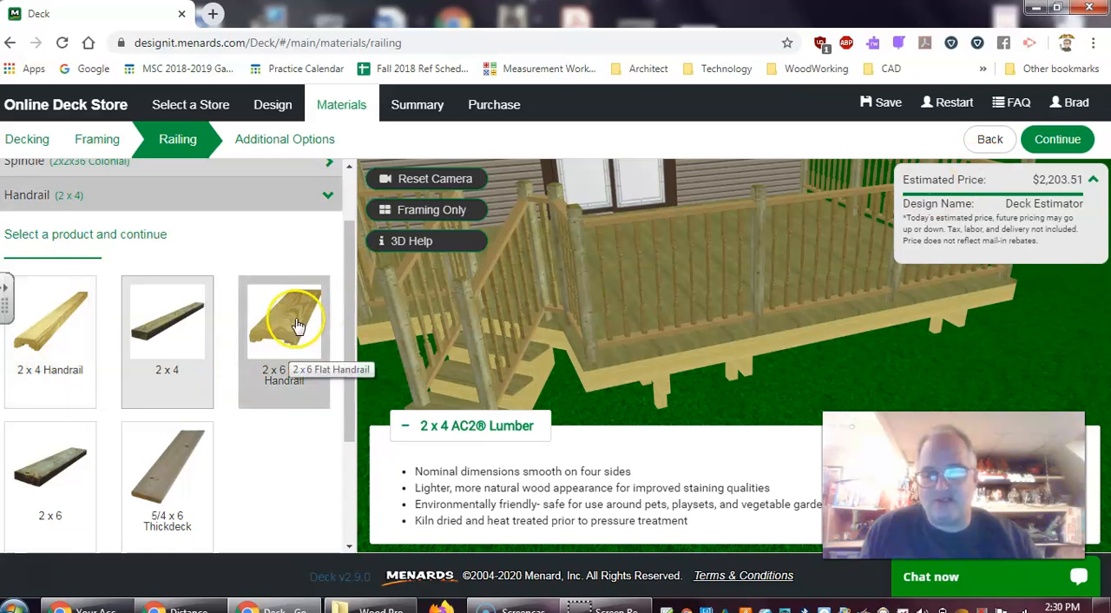
# Compare the 2 x 4 Handrail with the 2 x 6 Flat Handrail, accept the 2 x 6 Flat Handrail, and keep No Graspable Handrail
pyautogui.click(296, 326)
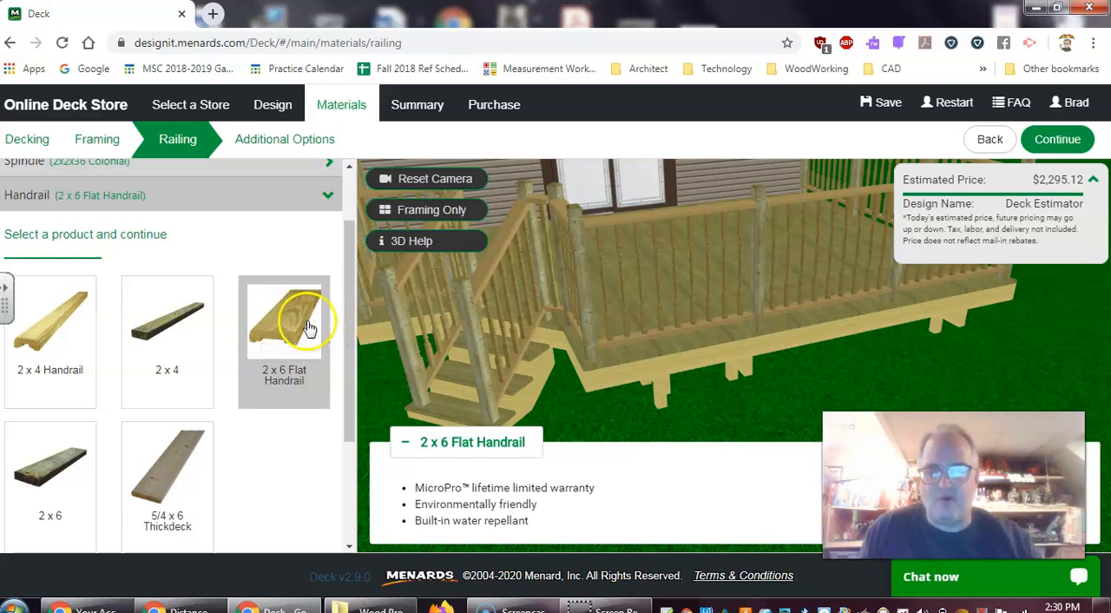
pyautogui.click(33, 356)
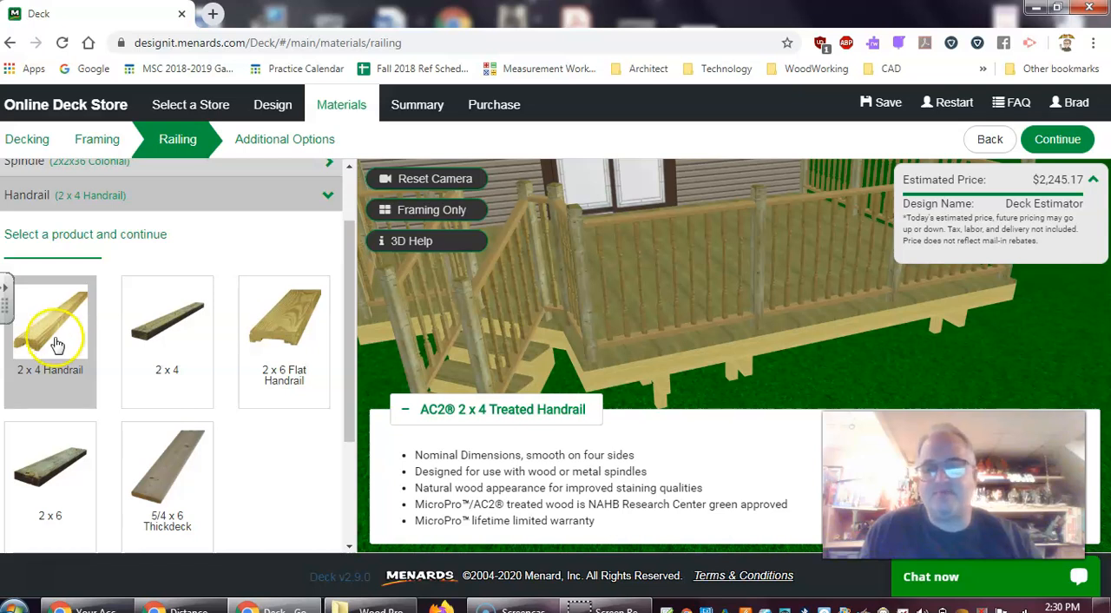
pyautogui.click(296, 325)
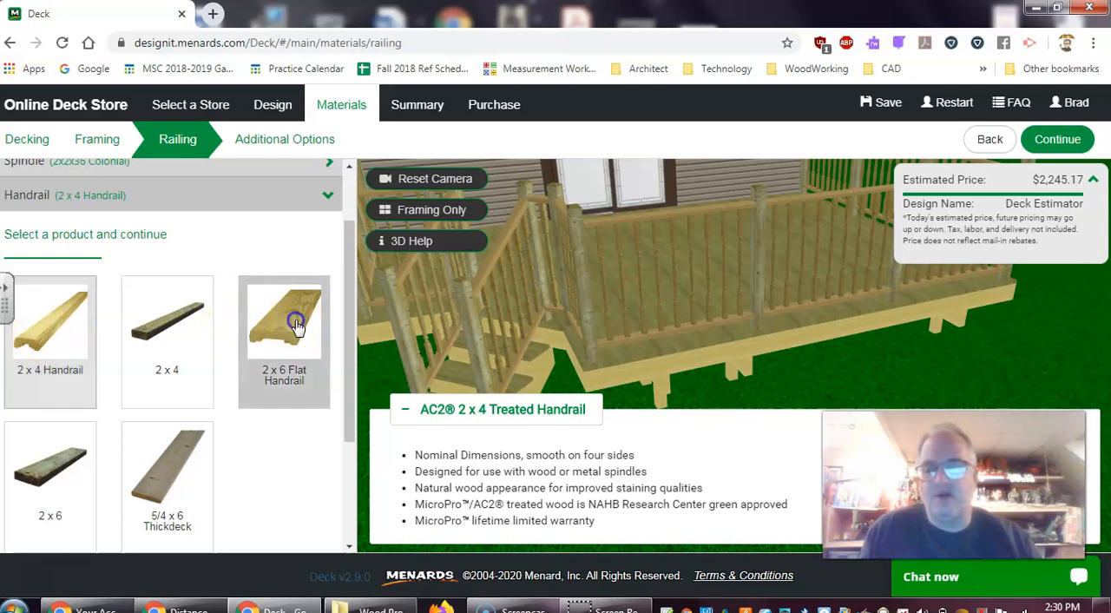
pyautogui.click(283, 327)
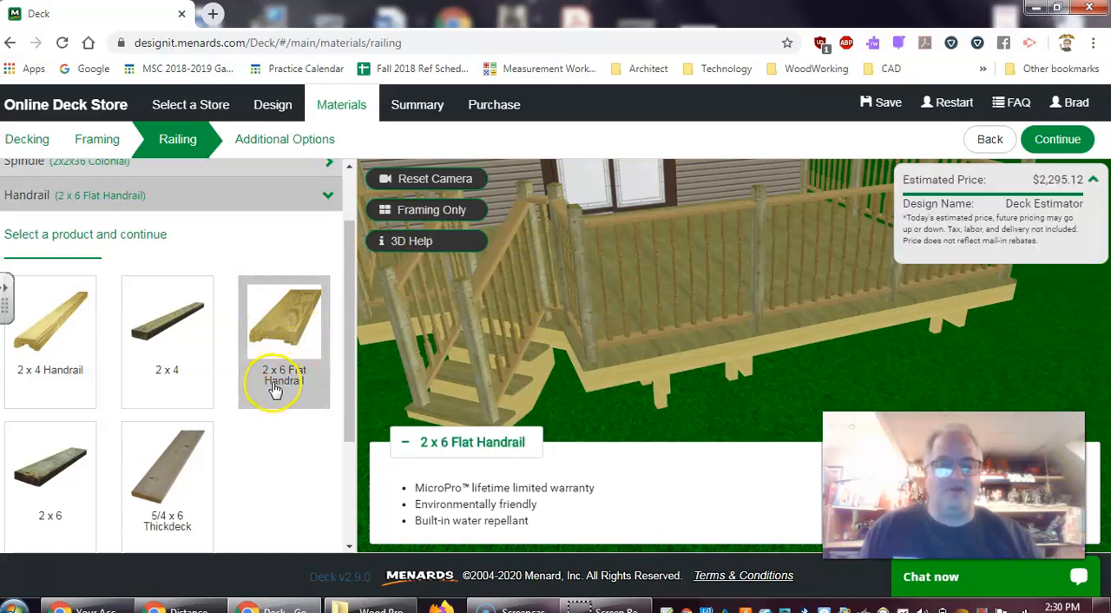
pyautogui.click(1070, 145)
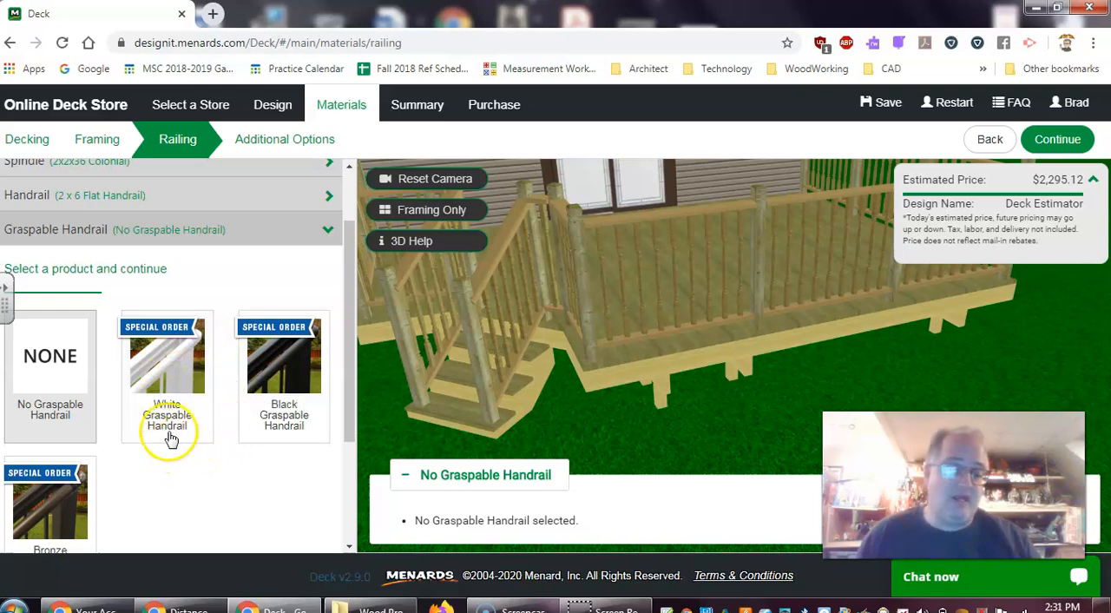
pyautogui.click(53, 388)
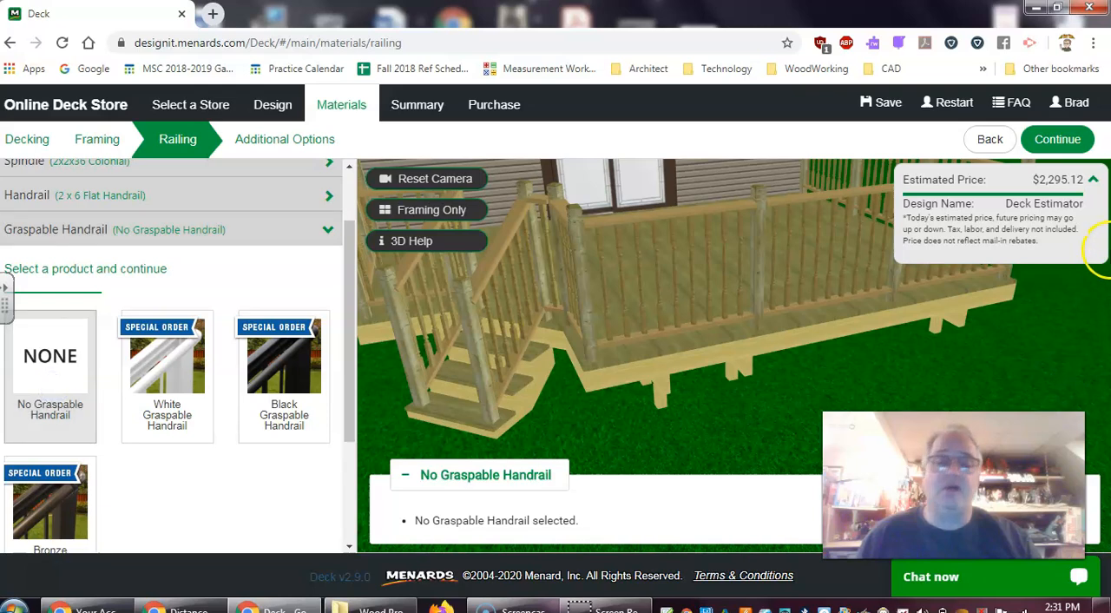
pyautogui.click(1074, 141)
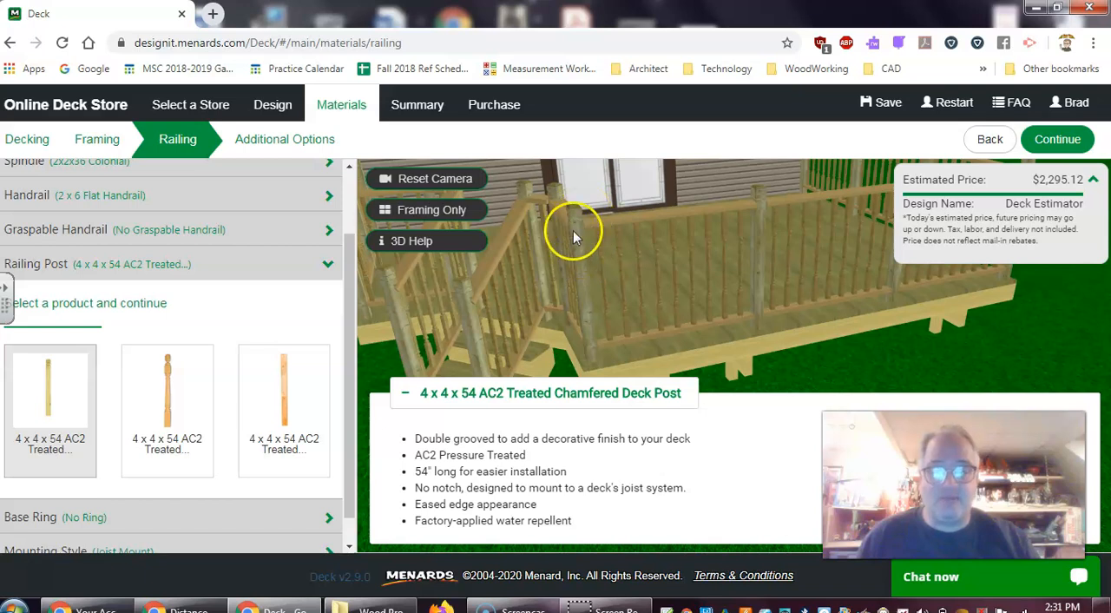
# Compare the 4 x 4 x 54 AC2 Treated Turned, U-Top-It and Chamfered railing posts, and accept the Turned Deck Post
pyautogui.click(177, 406)
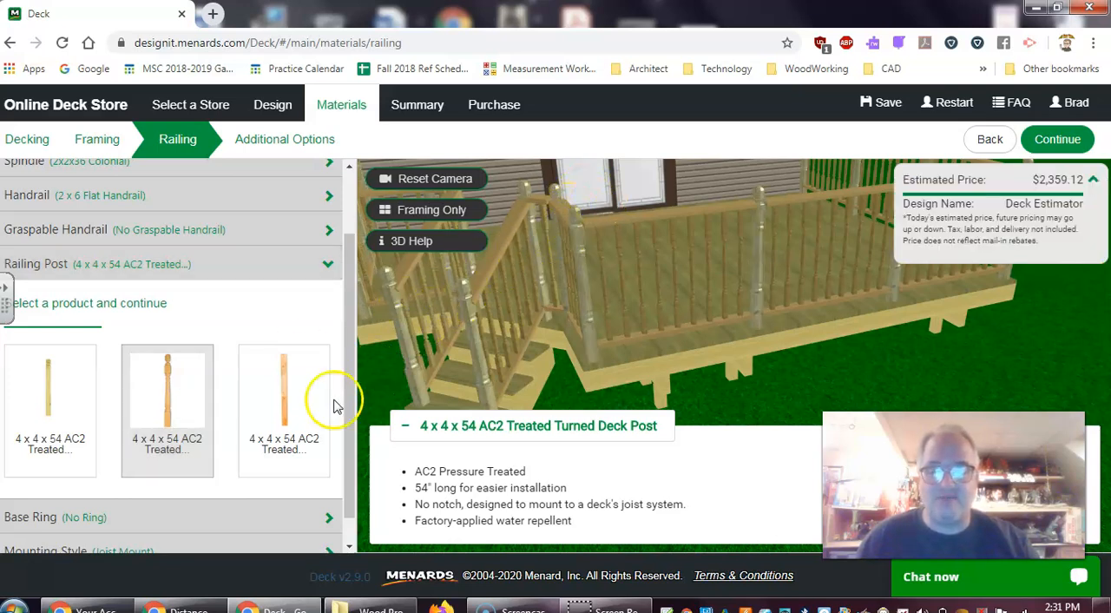
pyautogui.click(289, 402)
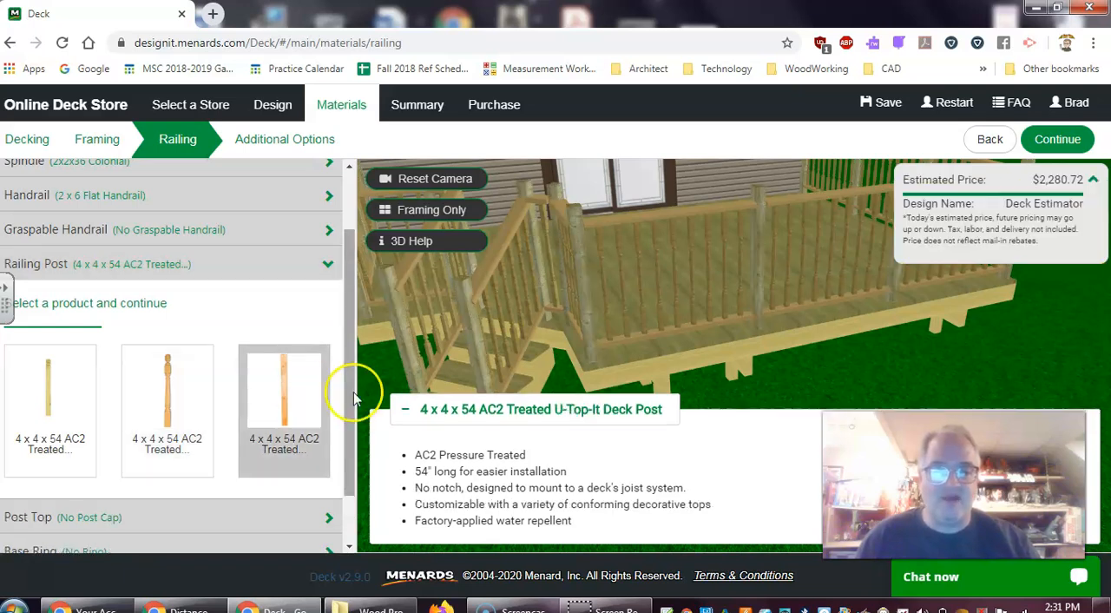
pyautogui.click(77, 395)
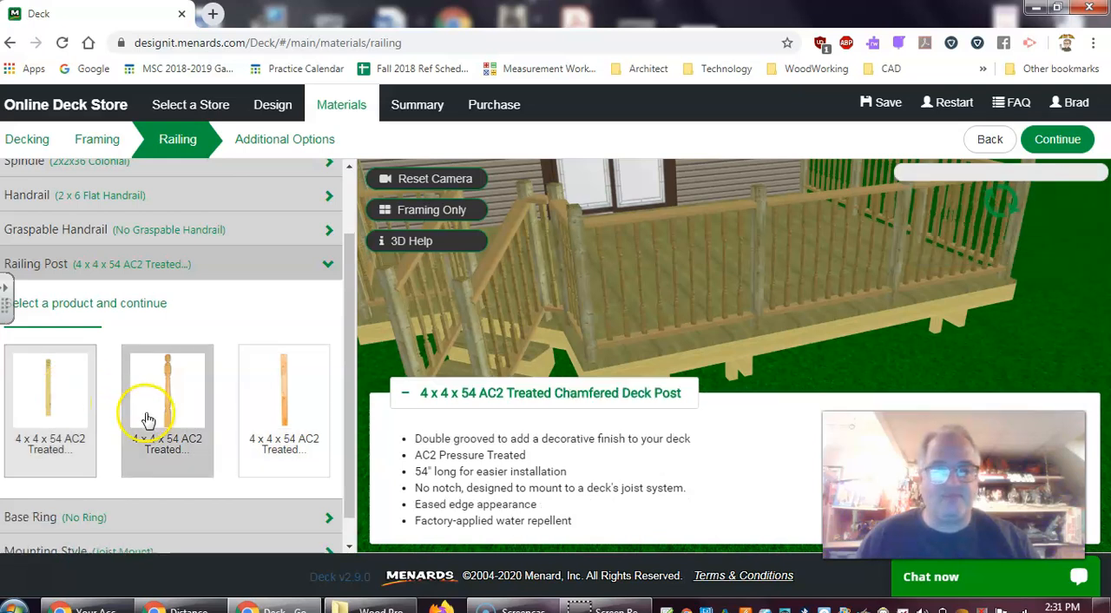
pyautogui.click(182, 404)
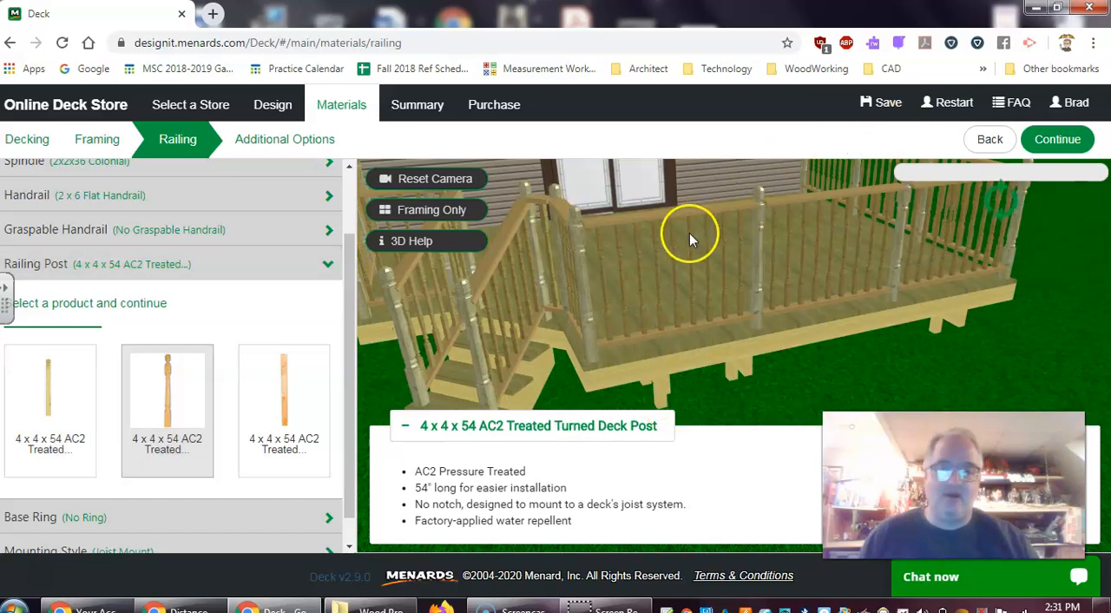
pyautogui.moveTo(358, 429); pyautogui.dragTo(350, 468)
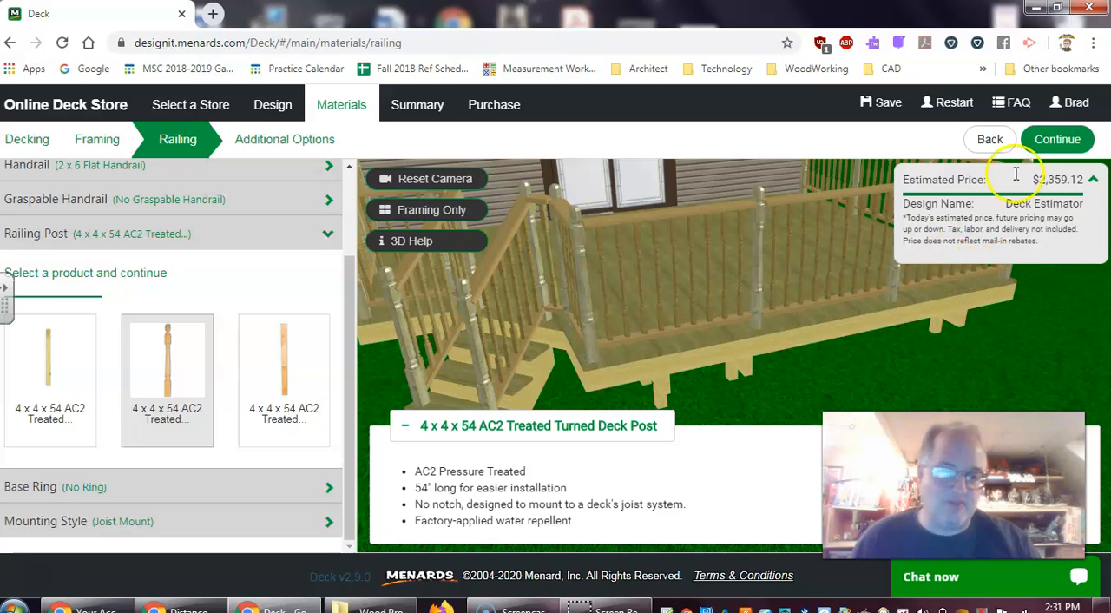
pyautogui.click(1063, 141)
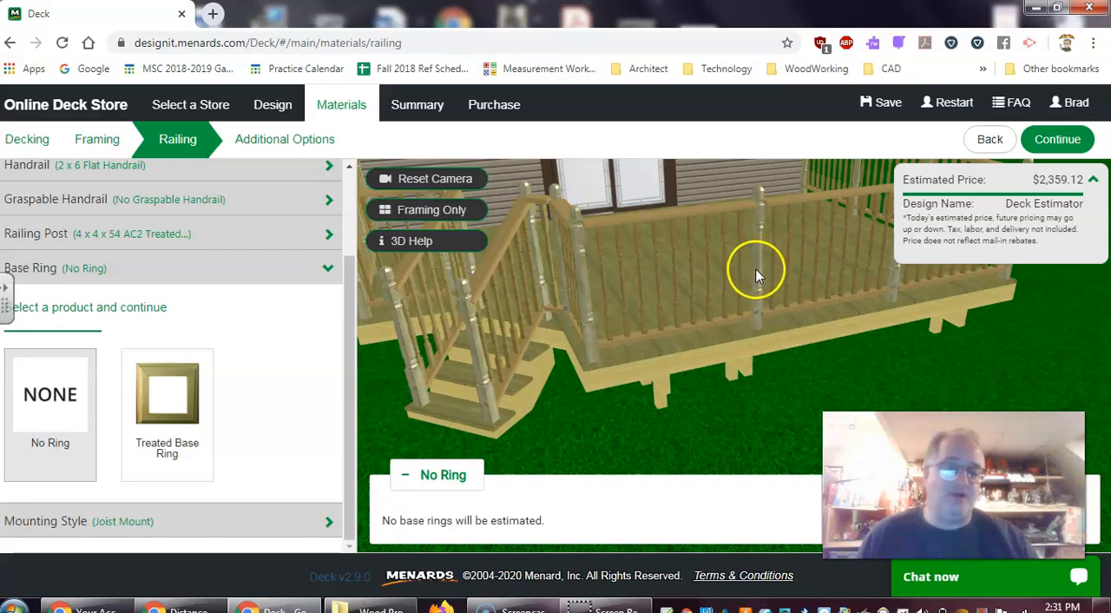
# Add the Treated Base Ring to the railing posts and accept Joist Mount as the mounting style
pyautogui.click(158, 431)
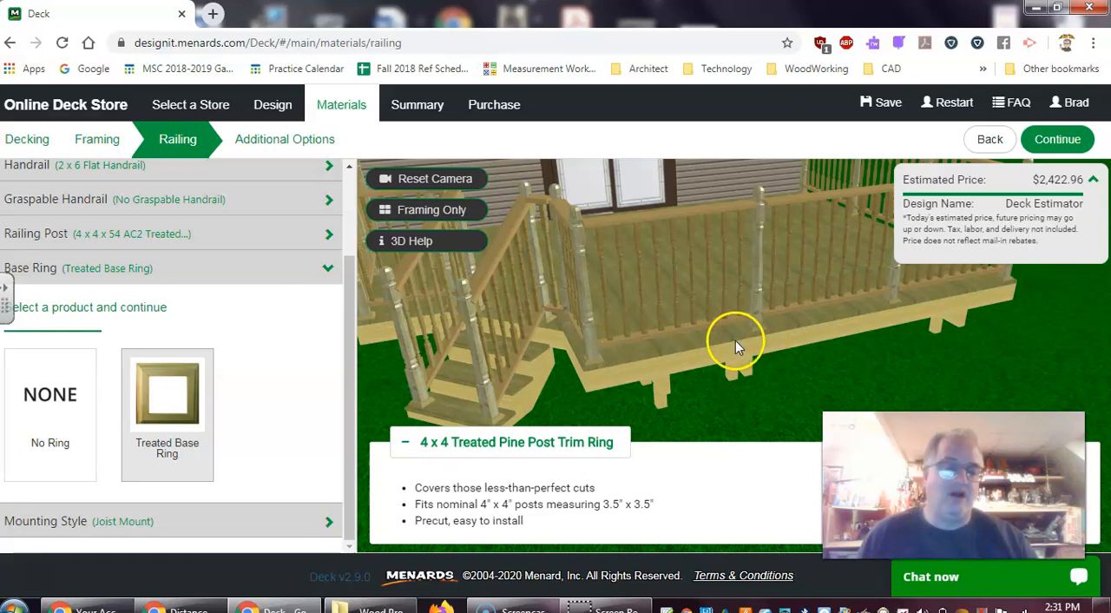
pyautogui.scroll(-1, 735, 340)
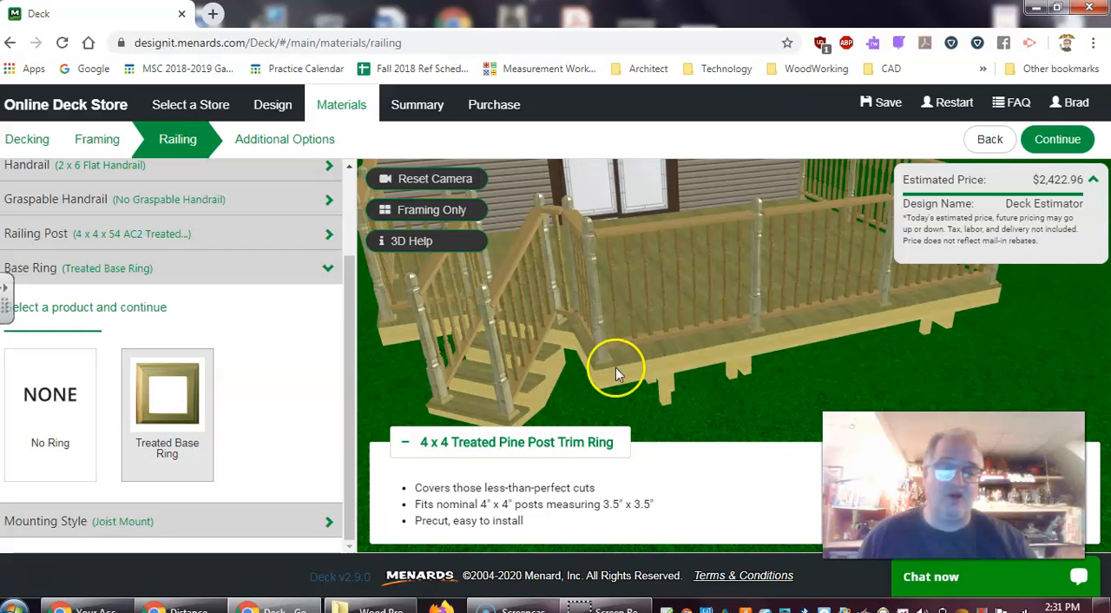
pyautogui.click(1066, 148)
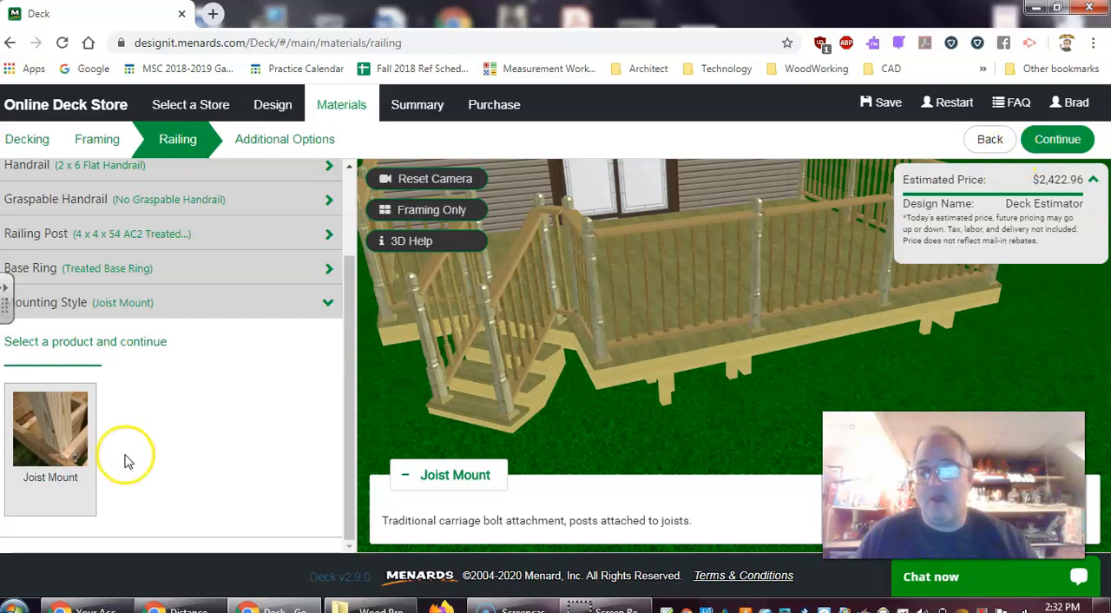
pyautogui.click(1059, 143)
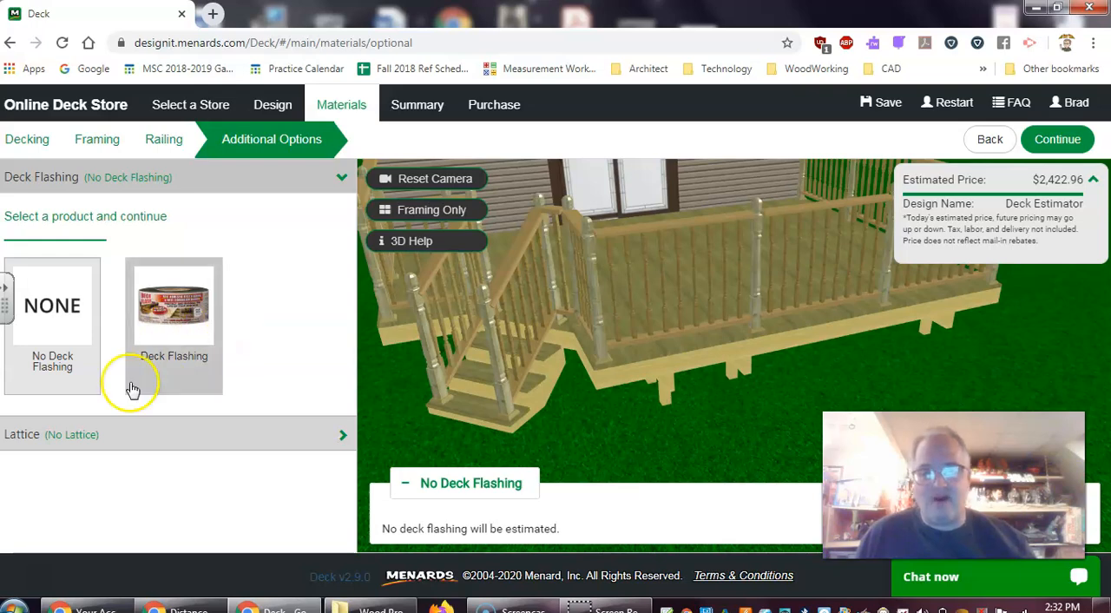
# Add Deck Flashing to the design's additional options and accept it
pyautogui.click(179, 337)
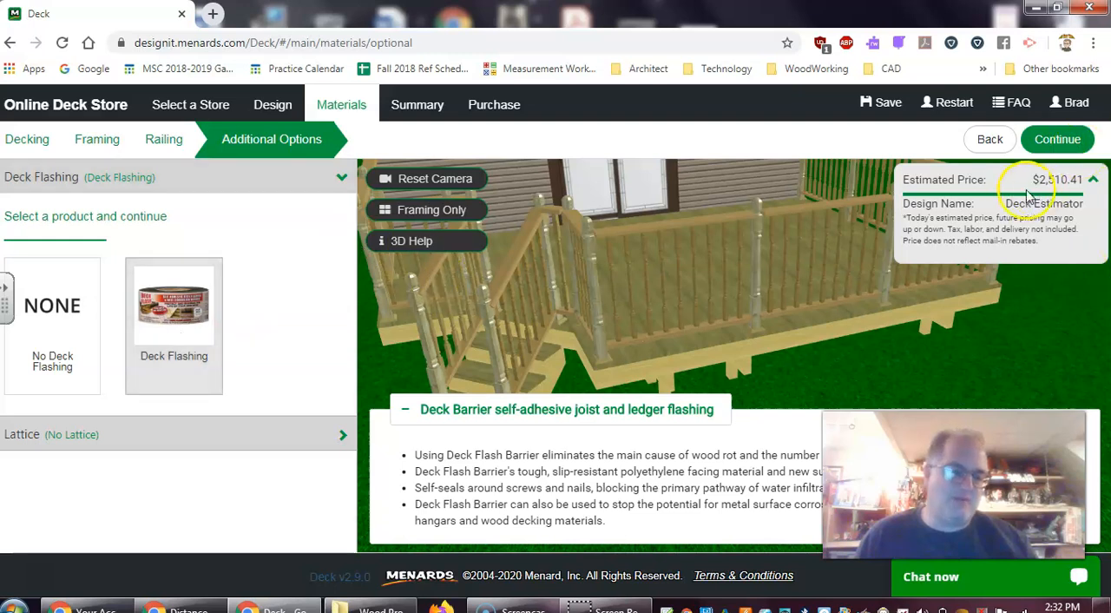
pyautogui.click(1058, 146)
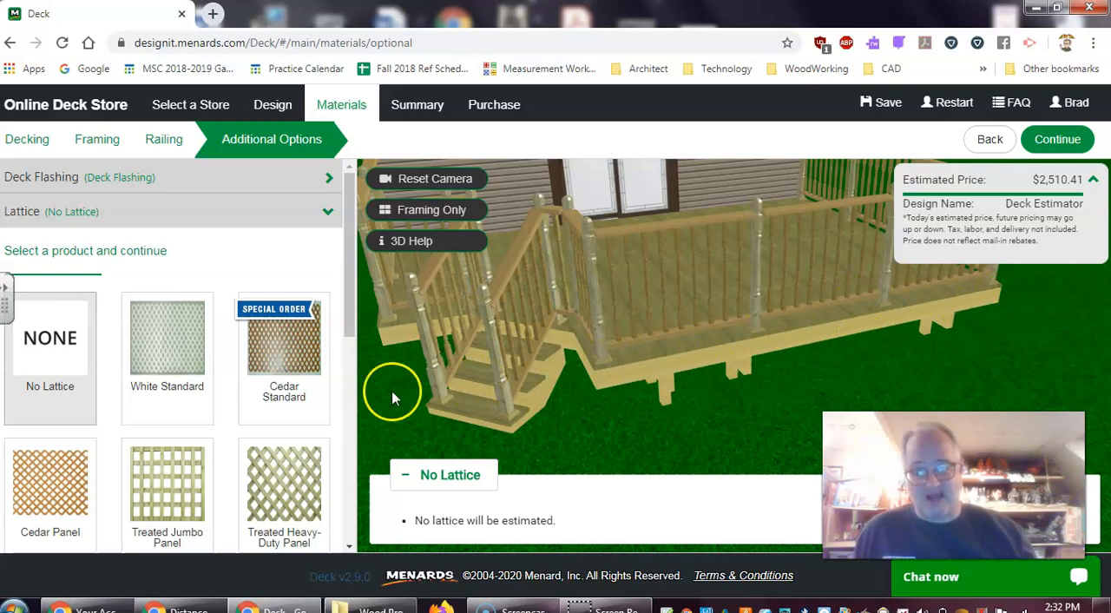
# Compare the White Standard, Black Privacy, Green Privacy and Treated Privacy lattices, and accept Treated Privacy to complete the material selections
pyautogui.click(184, 361)
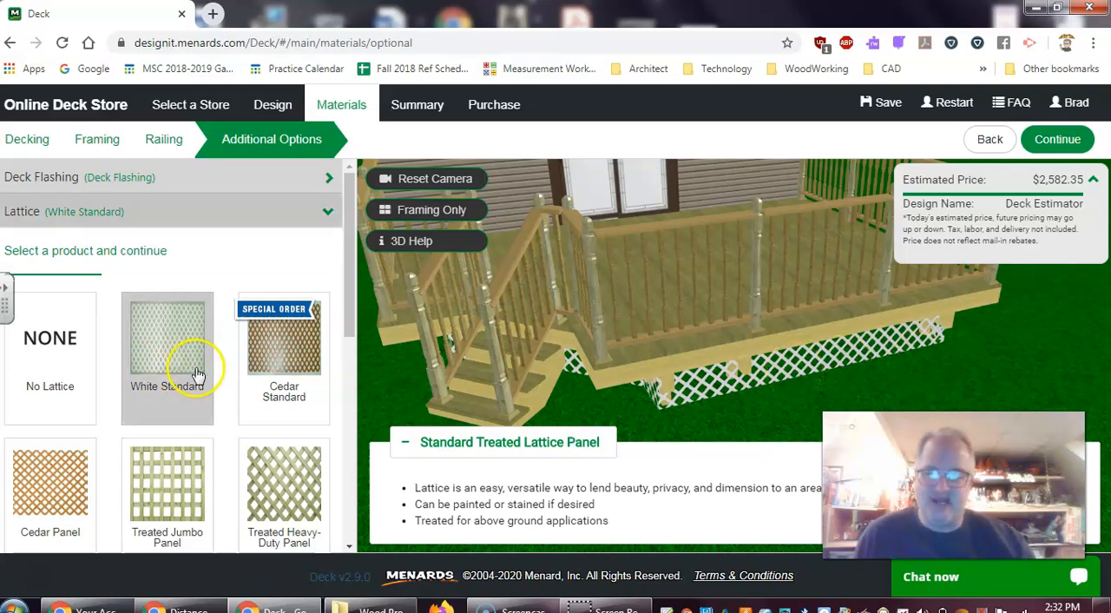
pyautogui.moveTo(347, 315); pyautogui.dragTo(327, 513)
pyautogui.scroll(2, 327, 513)
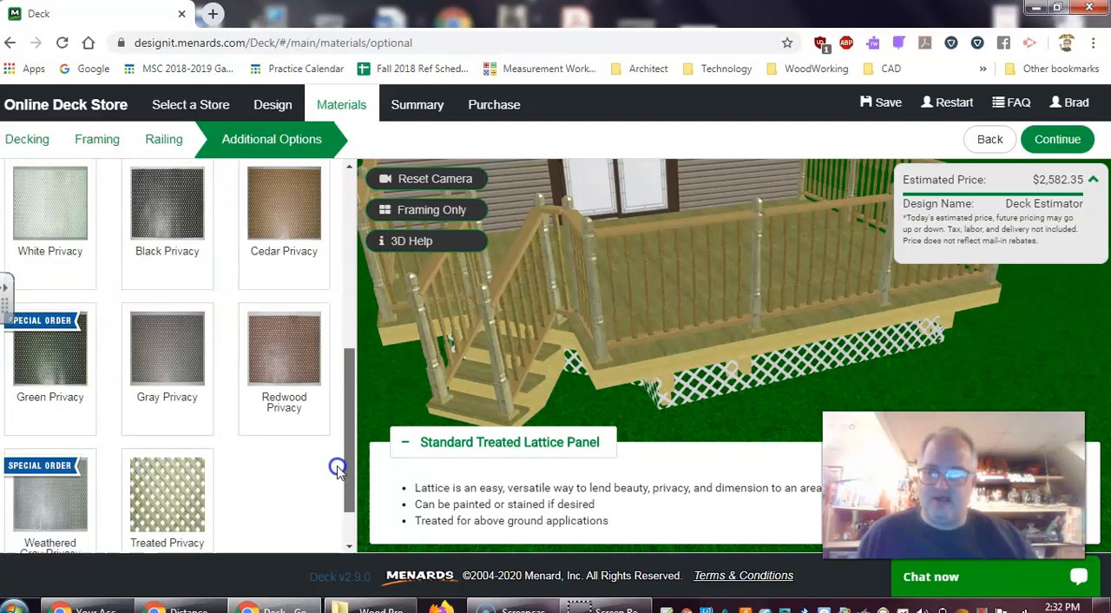
pyautogui.click(169, 299)
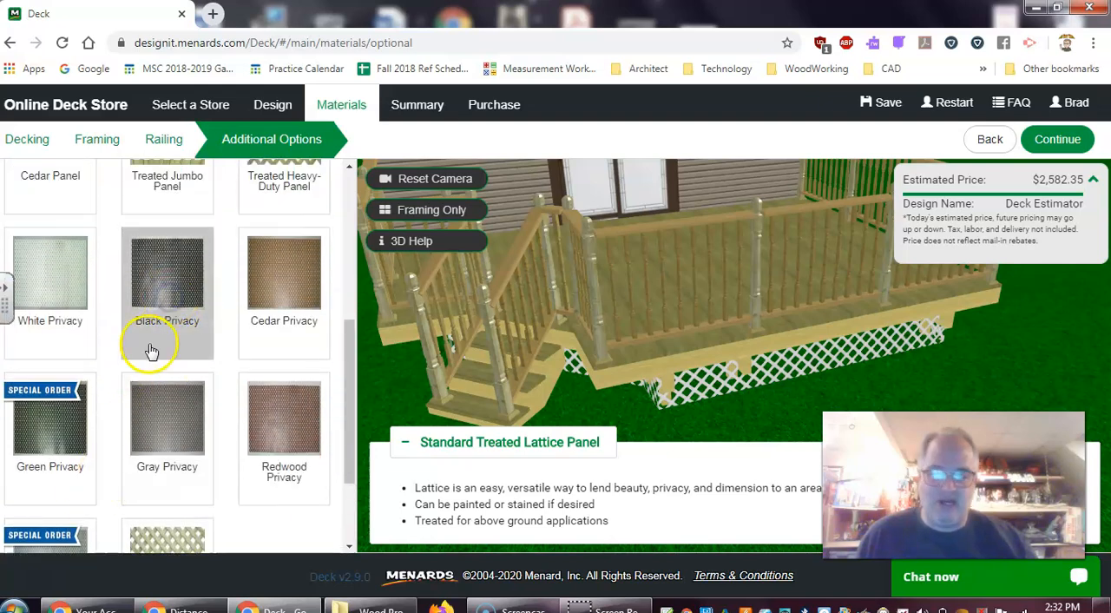
pyautogui.click(54, 445)
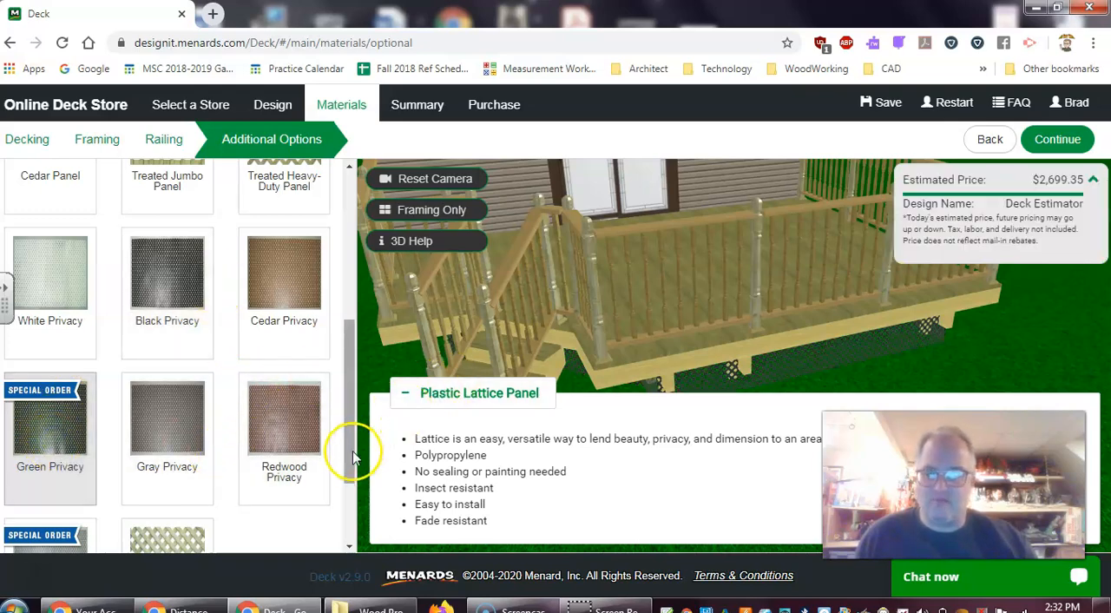
pyautogui.moveTo(350, 474); pyautogui.dragTo(328, 520)
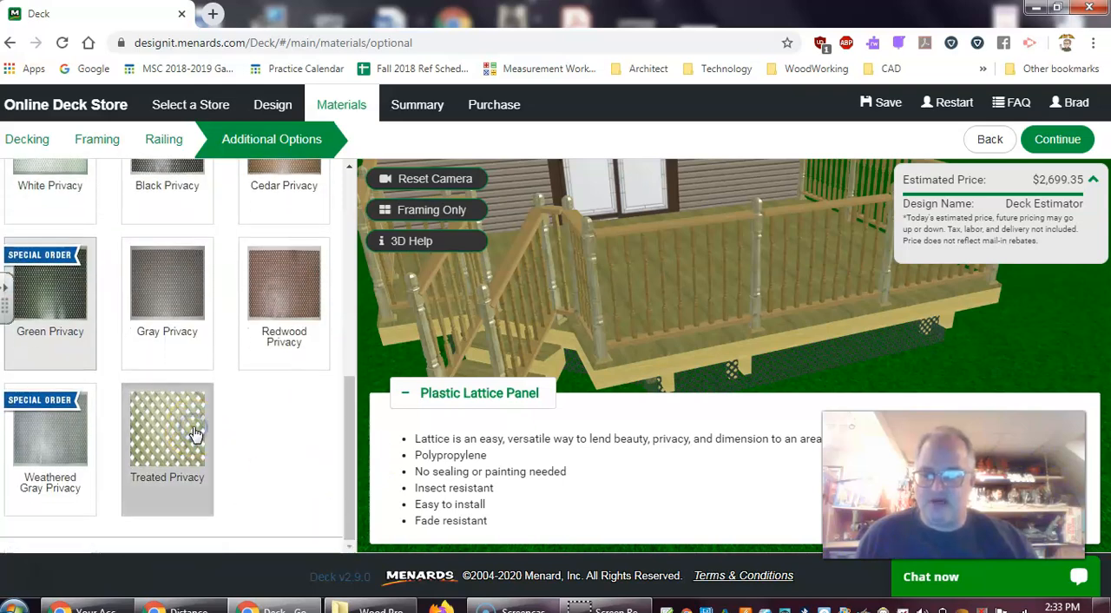
pyautogui.click(195, 432)
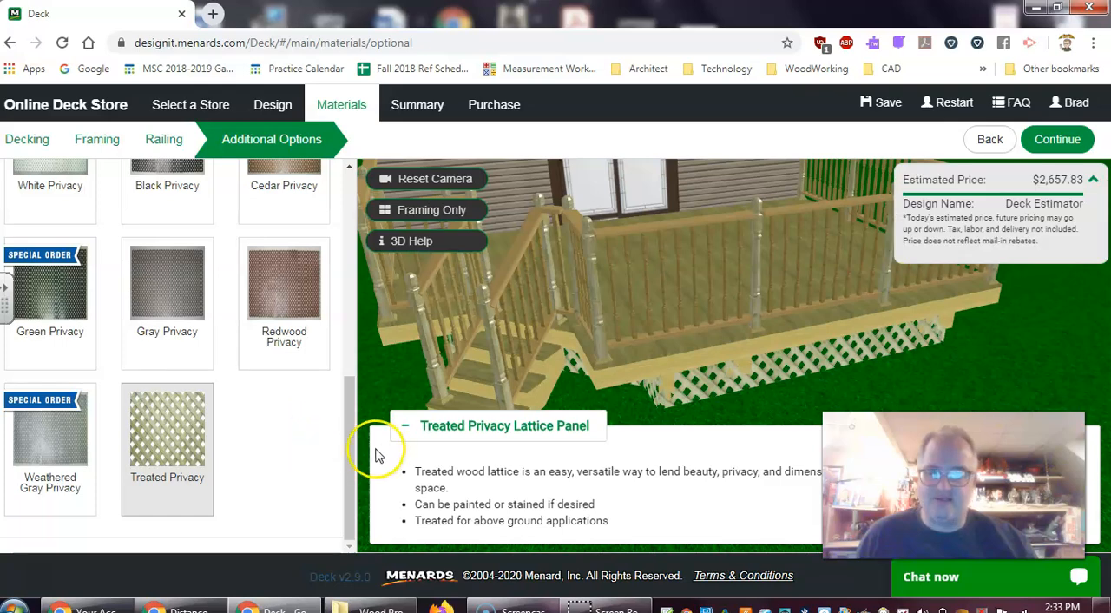
pyautogui.moveTo(347, 450); pyautogui.dragTo(369, 314)
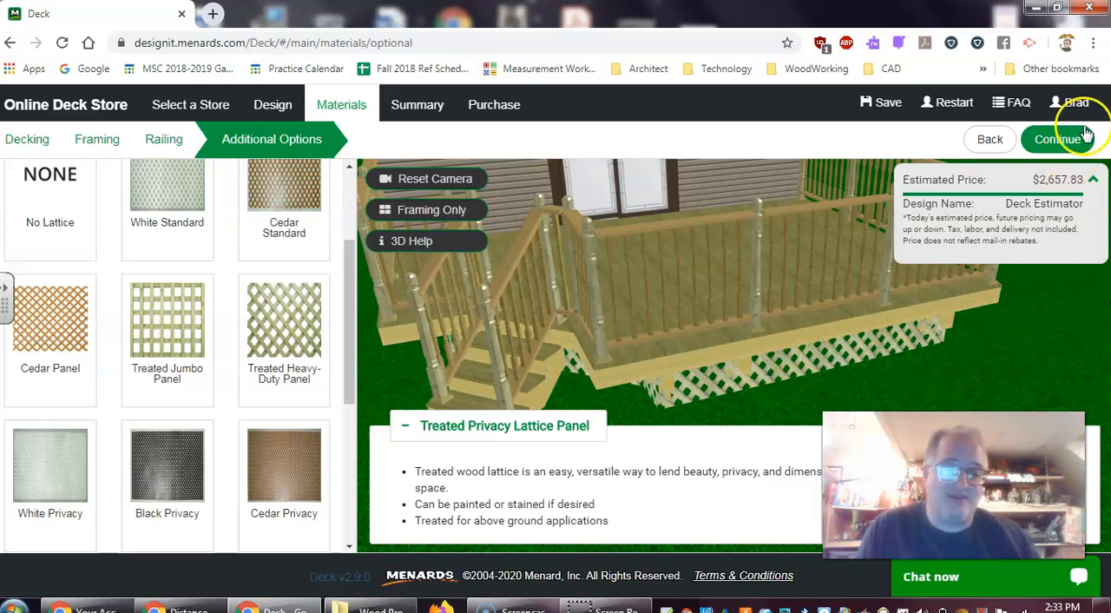
pyautogui.click(1058, 139)
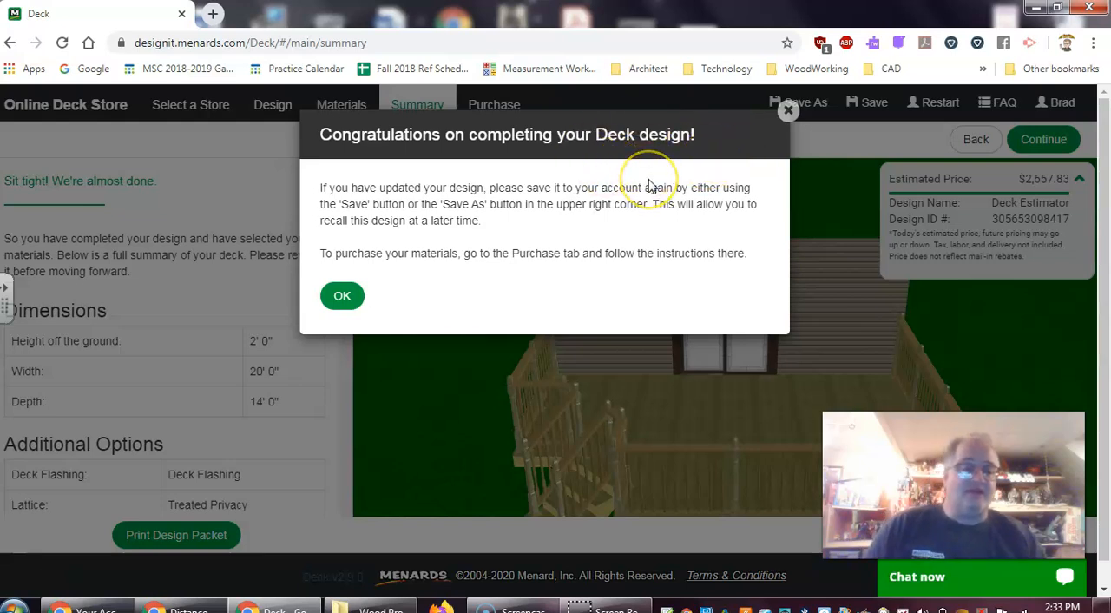
# Dismiss the completion message and review the finished deck in 3D along with its full dimensions and materials summary
pyautogui.click(343, 297)
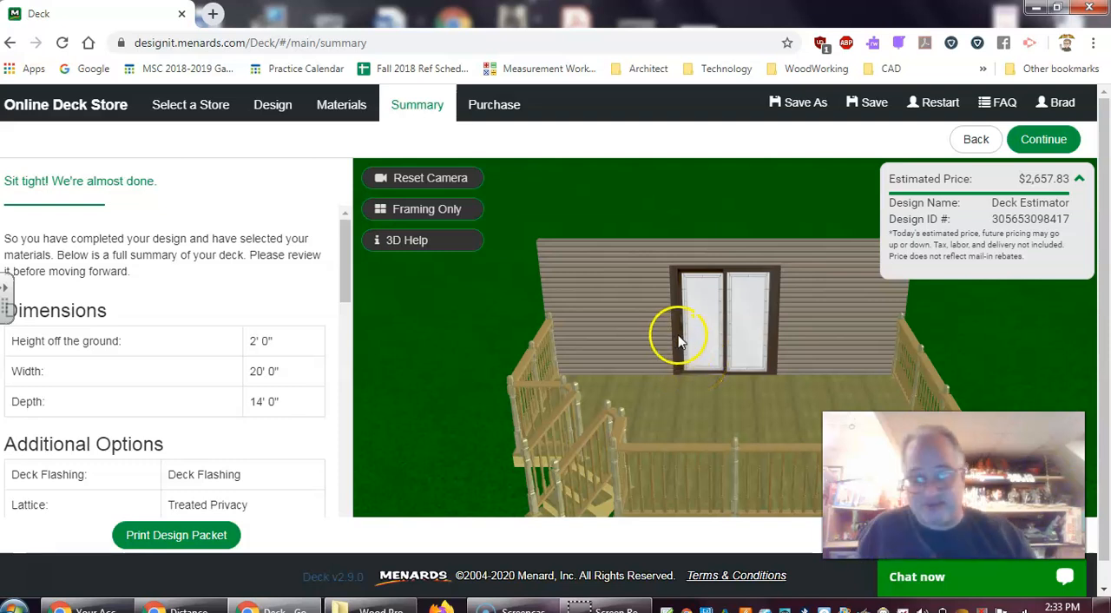
pyautogui.moveTo(702, 311); pyautogui.dragTo(710, 367)
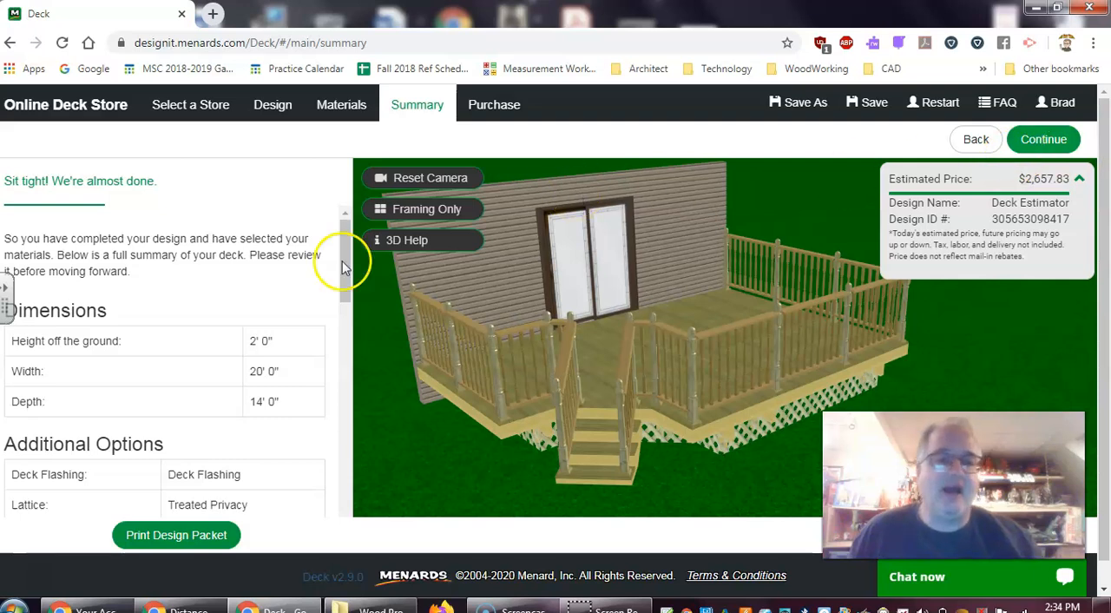
pyautogui.moveTo(345, 295); pyautogui.dragTo(330, 549)
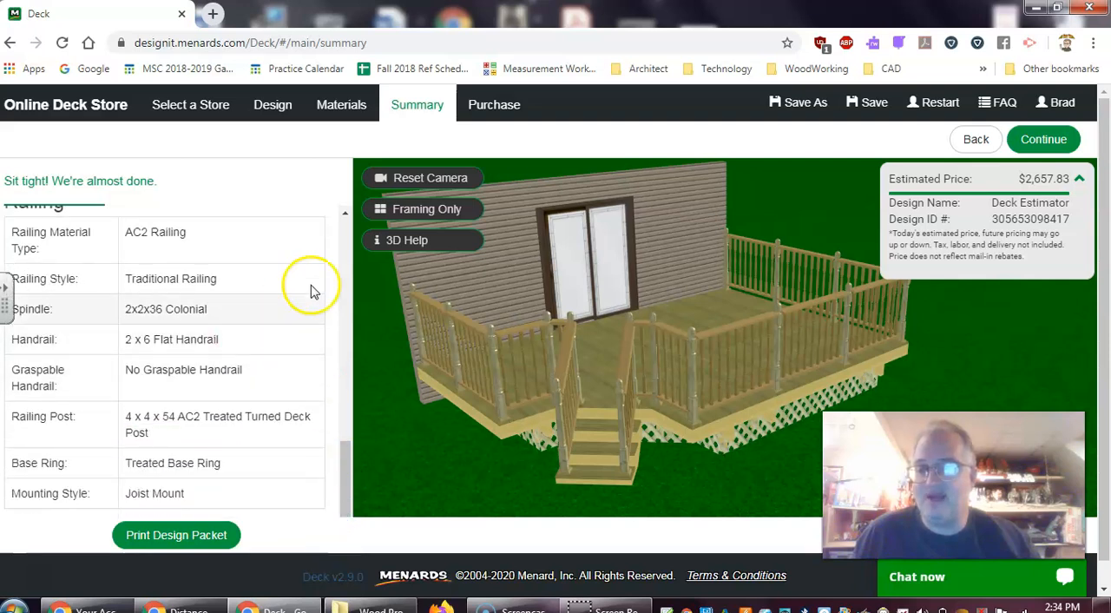
# Start the design packet printout, add the Layout Dimension Packet and Hardware Product Detail Sheet to it, and continue to the 3D capture
pyautogui.click(185, 544)
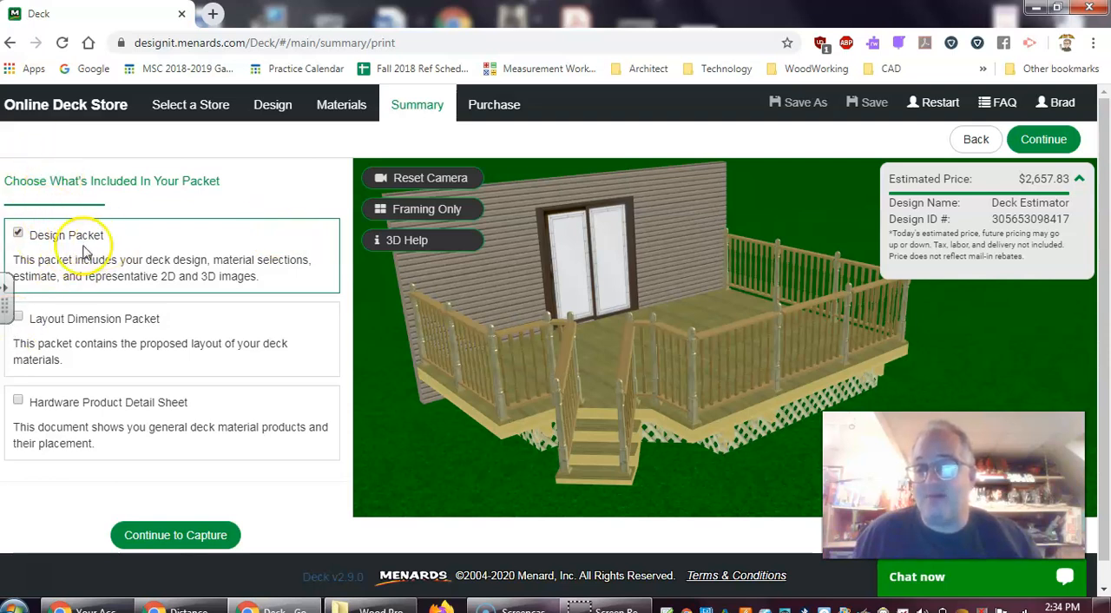
pyautogui.click(19, 320)
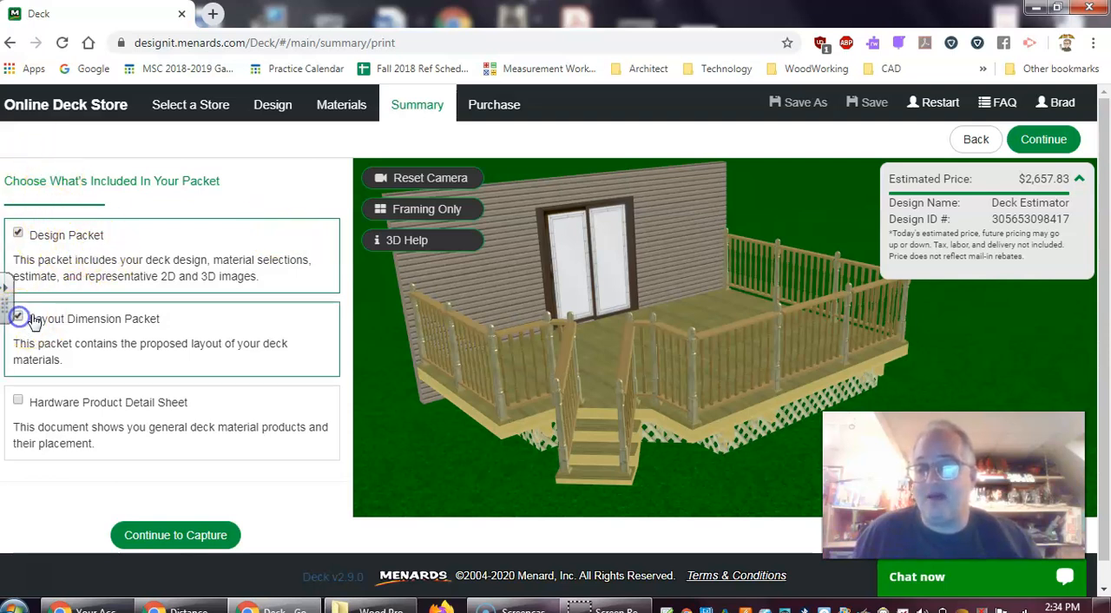
pyautogui.click(19, 402)
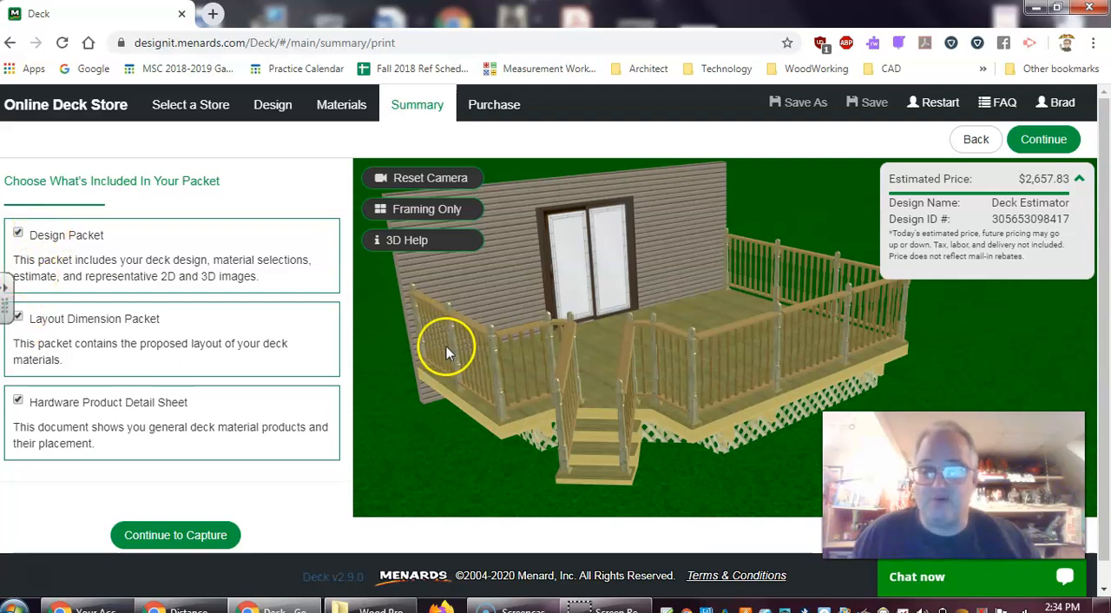
pyautogui.click(193, 535)
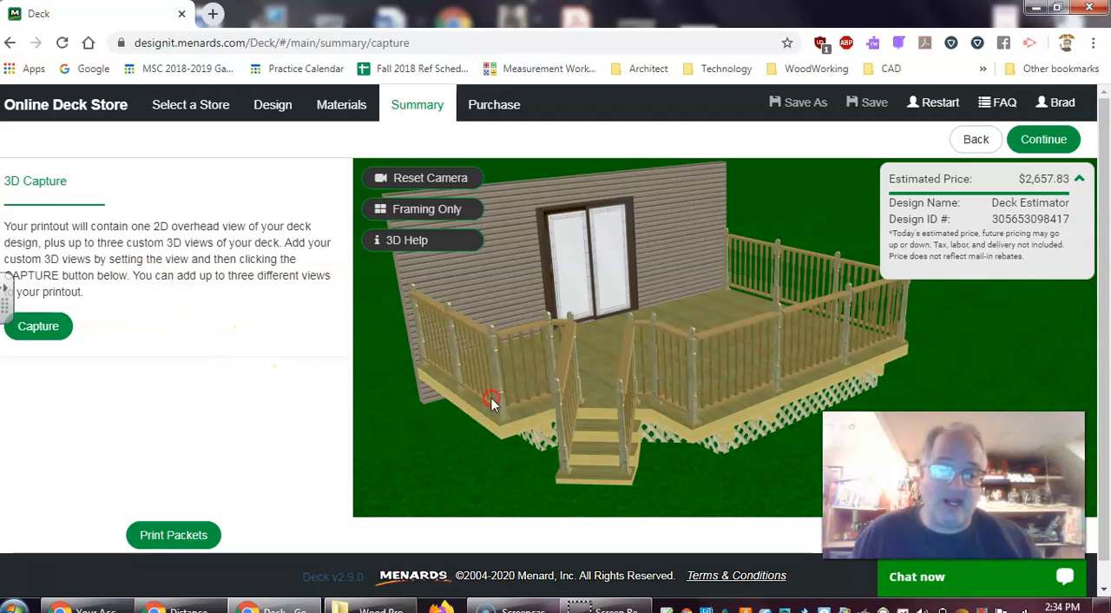
# Capture three custom 3D views of the deck for the printout: an angled stair-side view, a front view facing the door, and a side view
pyautogui.moveTo(512, 395); pyautogui.dragTo(546, 385)
pyautogui.click(50, 325)
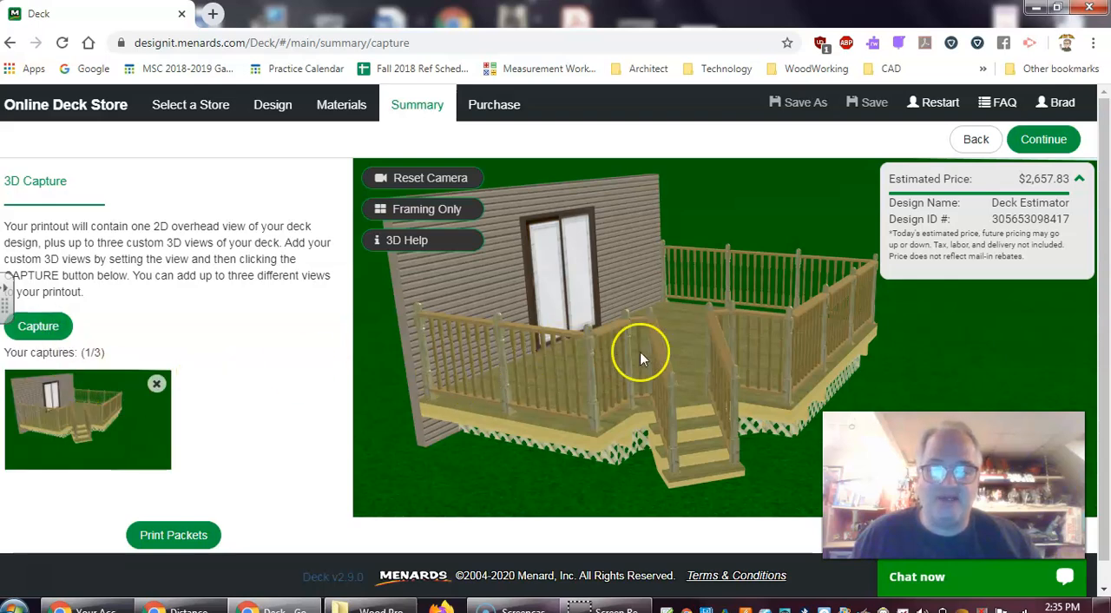
pyautogui.moveTo(654, 371); pyautogui.dragTo(516, 368)
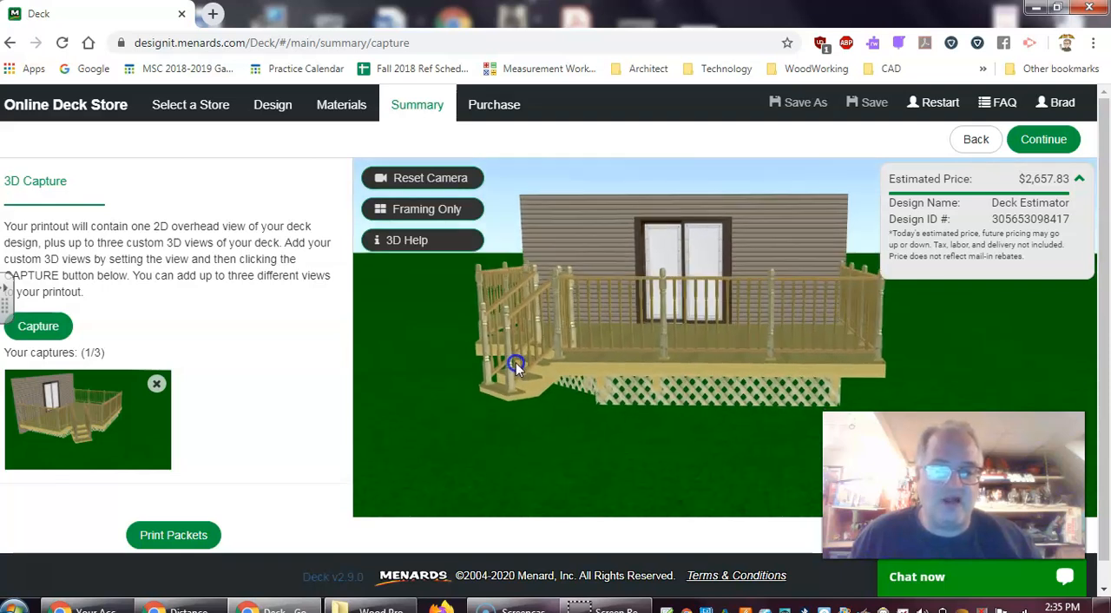
pyautogui.click(31, 328)
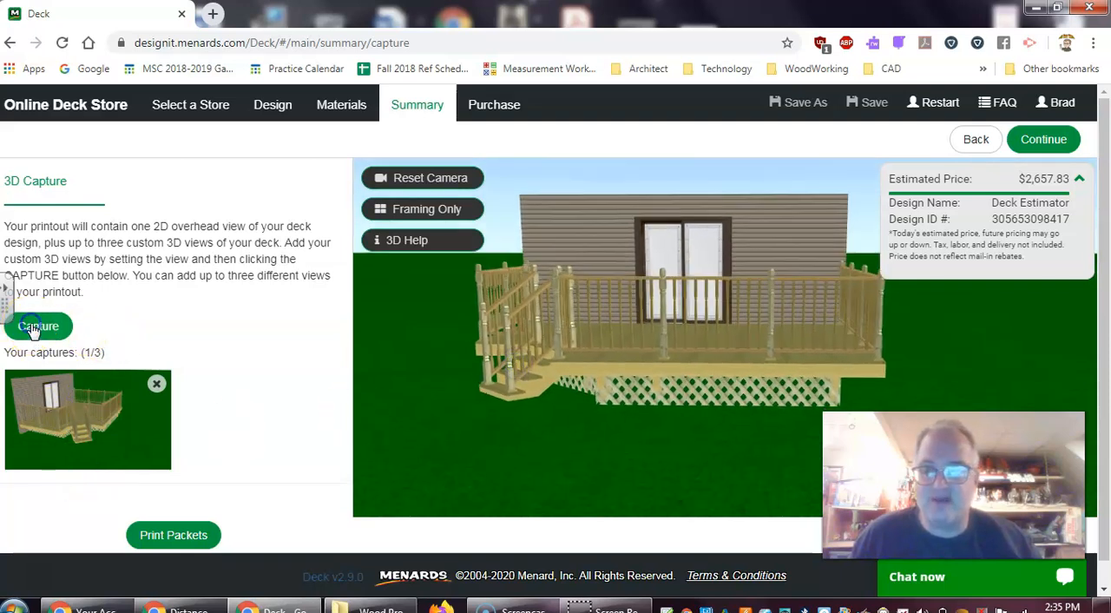
pyautogui.moveTo(922, 356); pyautogui.dragTo(735, 361)
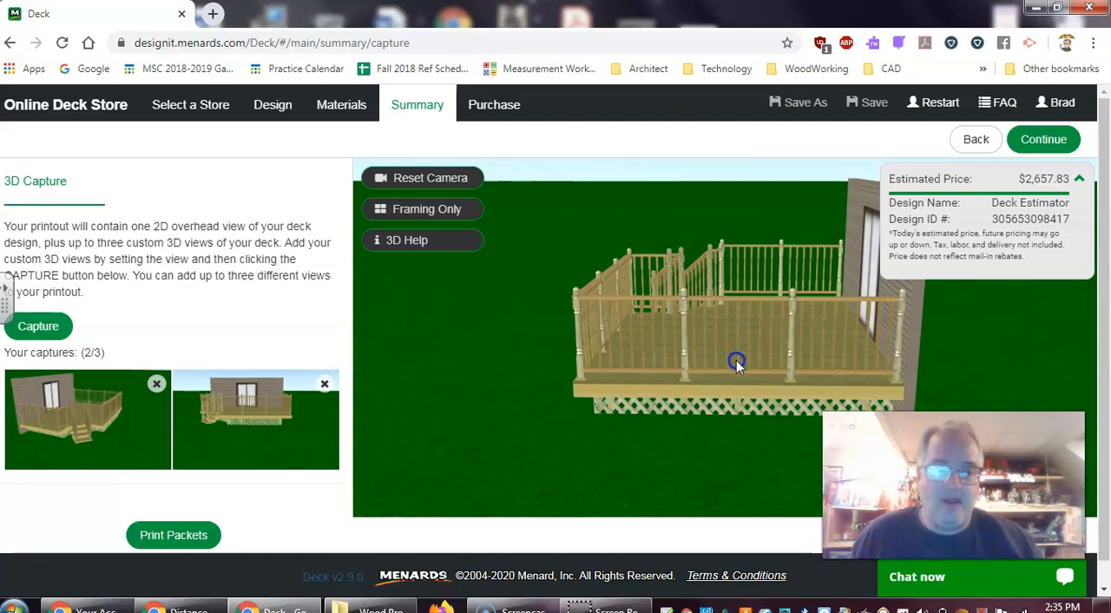
pyautogui.moveTo(737, 361); pyautogui.dragTo(737, 361)
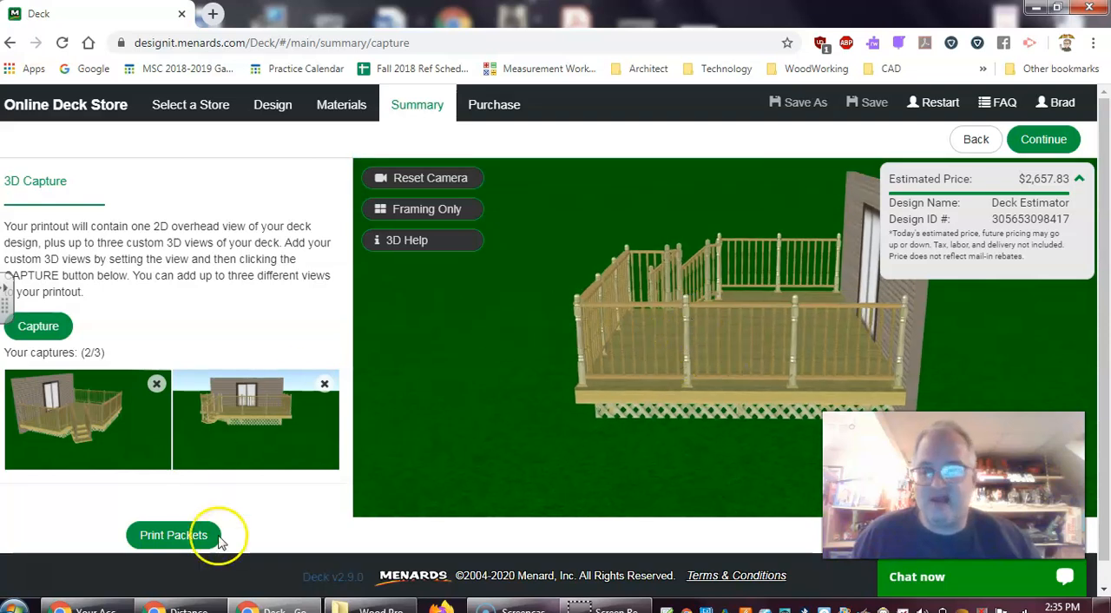
pyautogui.click(38, 326)
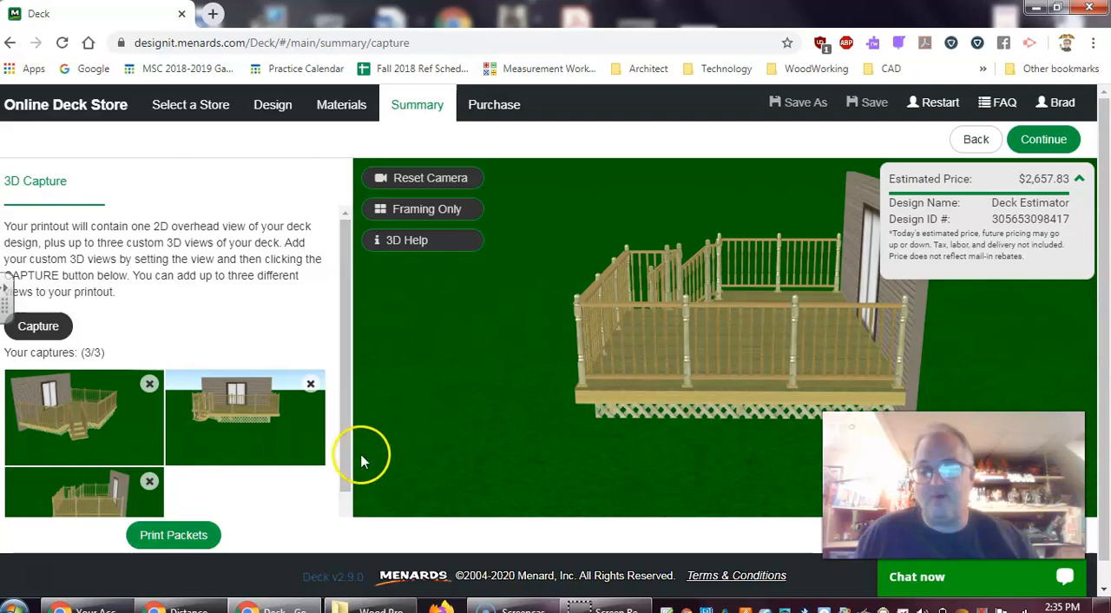
# Print the packets with the captured views and add the deck's materials to the shopping cart
pyautogui.moveTo(347, 455); pyautogui.dragTo(210, 496)
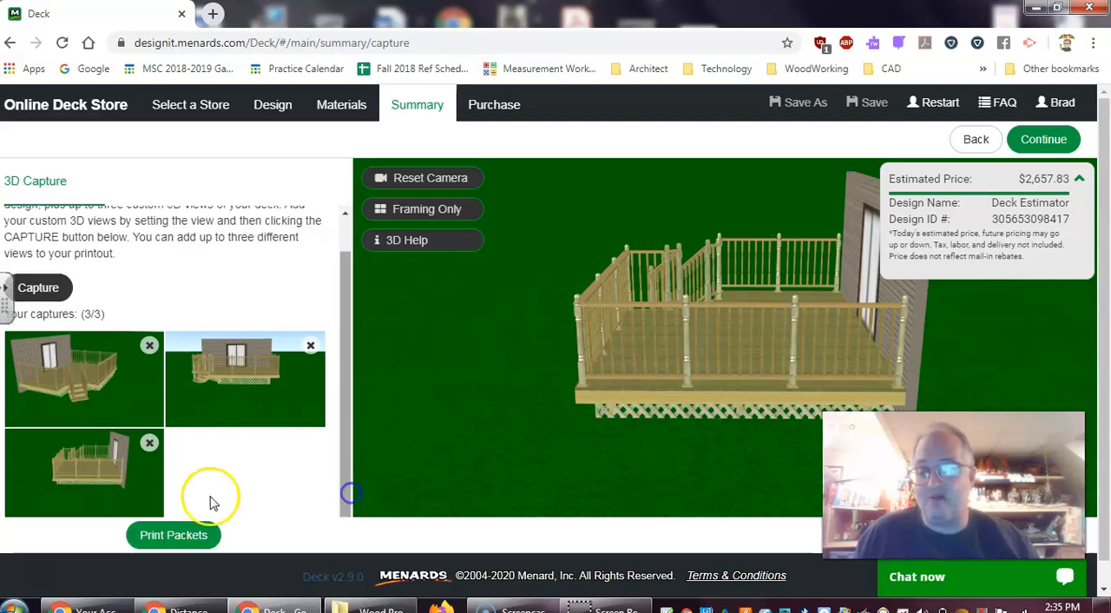
pyautogui.click(174, 536)
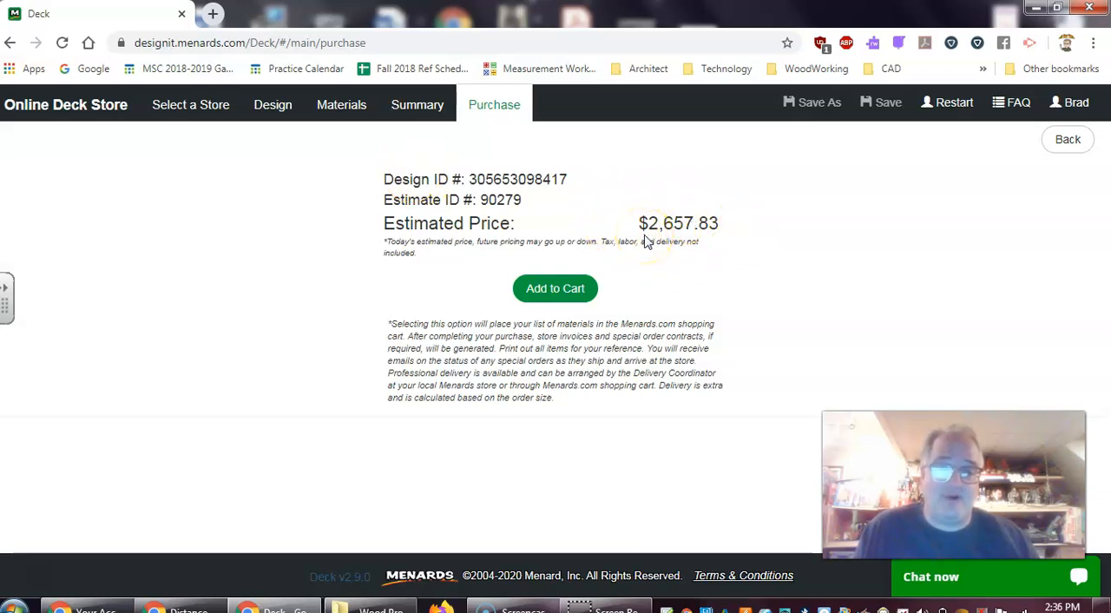
pyautogui.click(568, 298)
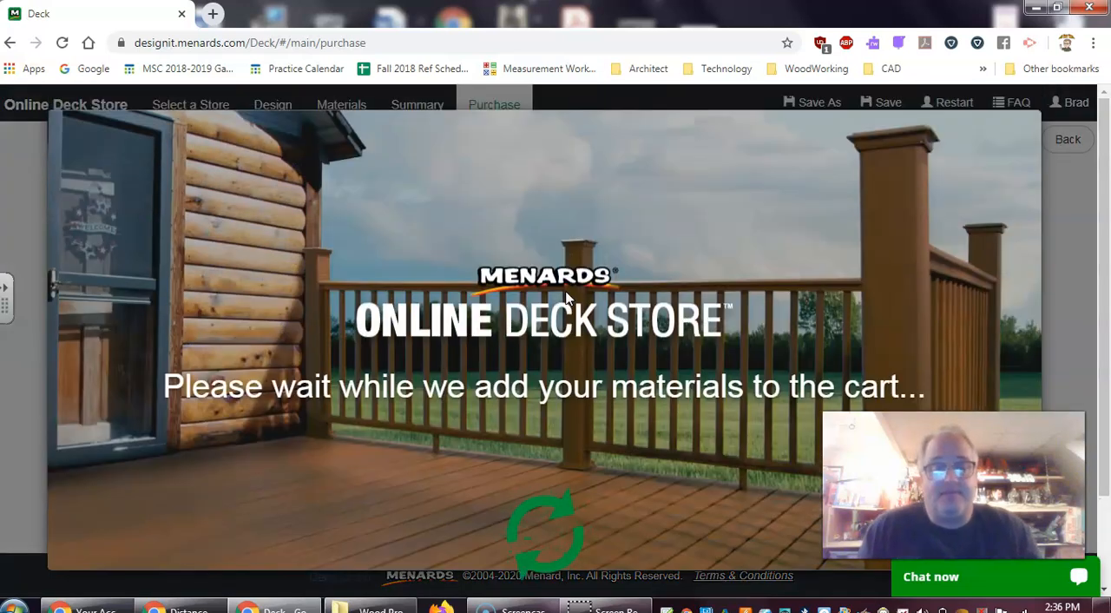
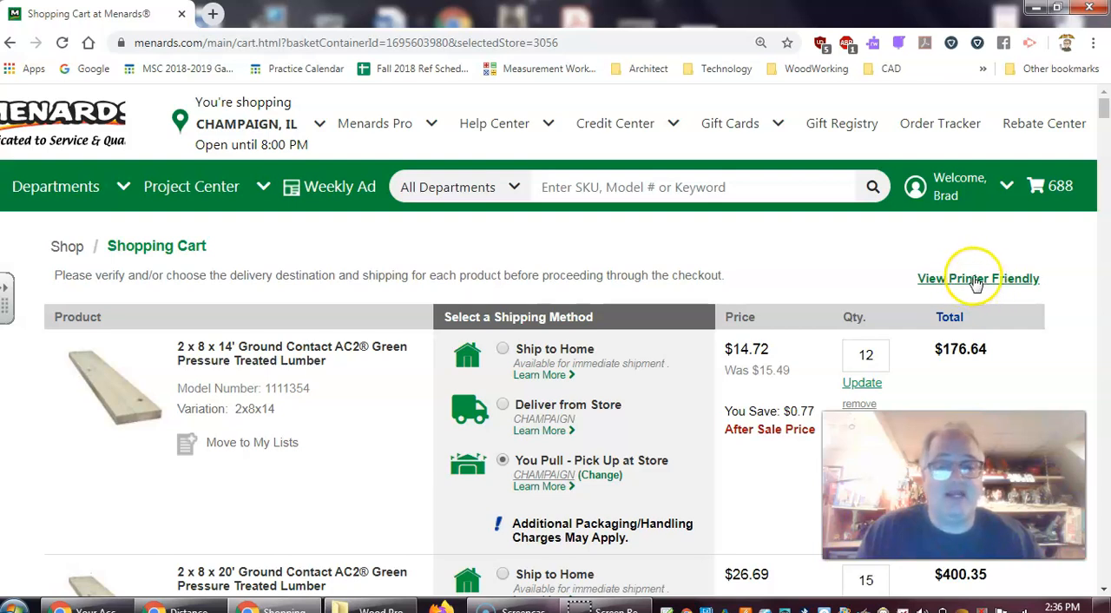
# Open the printer-friendly version of the shopping cart and set its print destination to Save as PDF
pyautogui.click(967, 280)
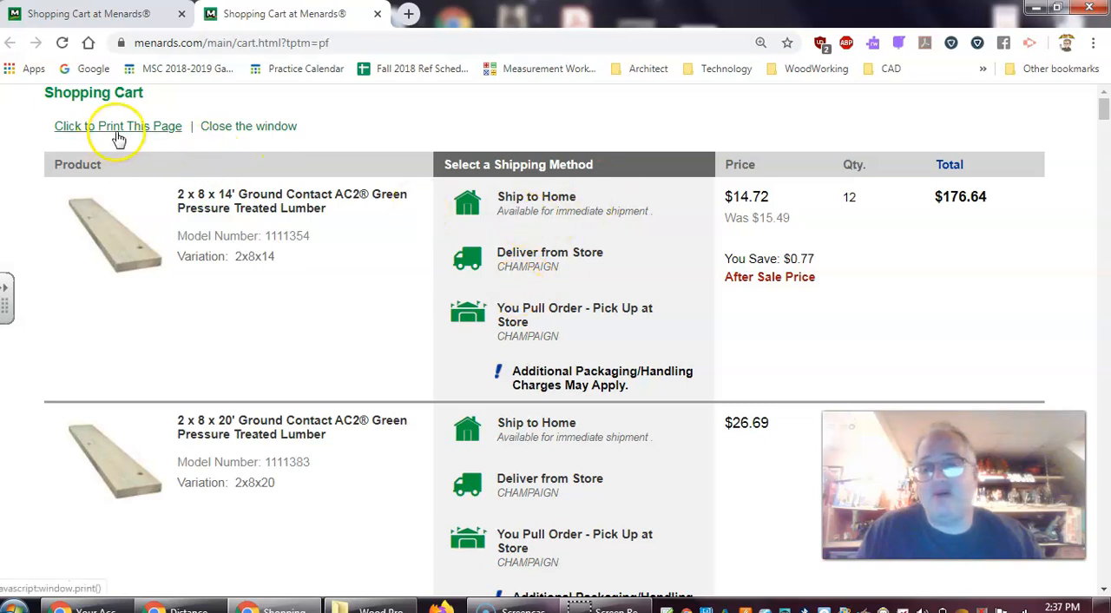
pyautogui.click(148, 129)
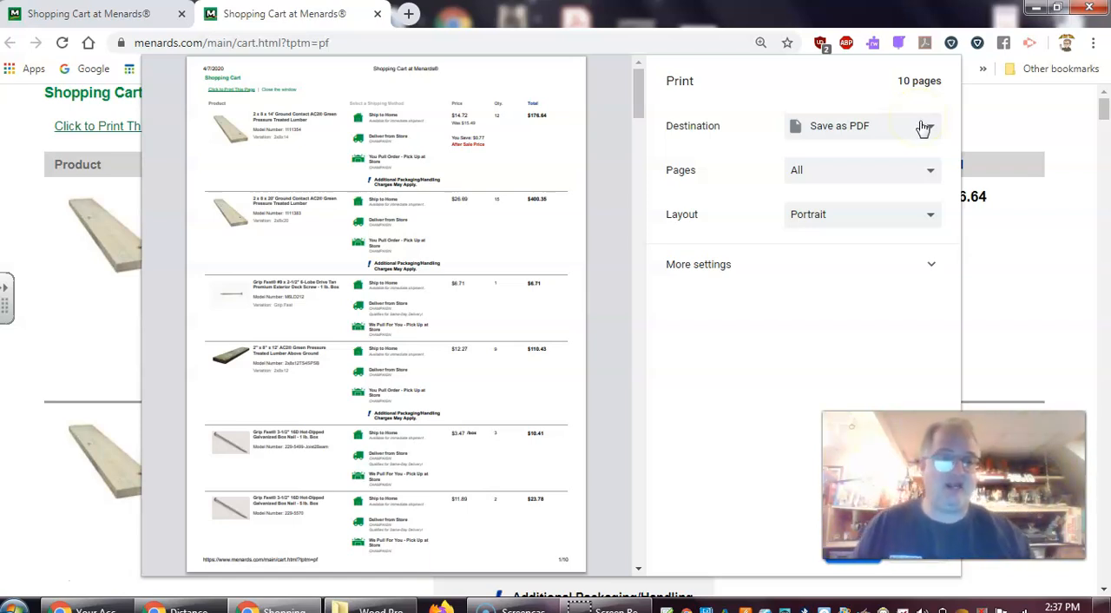
pyautogui.click(894, 124)
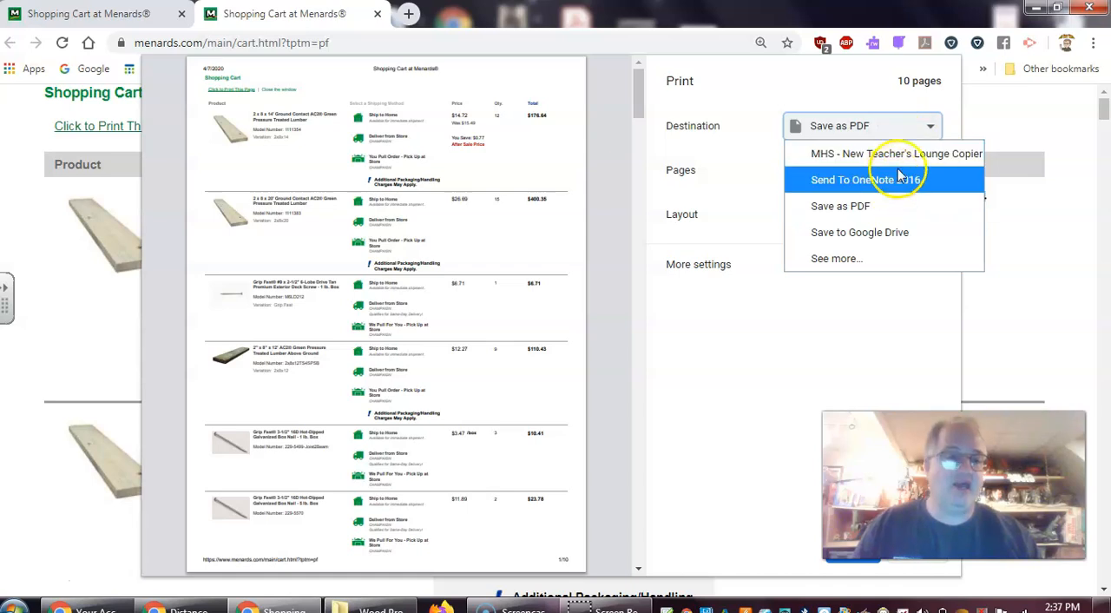
pyautogui.click(895, 217)
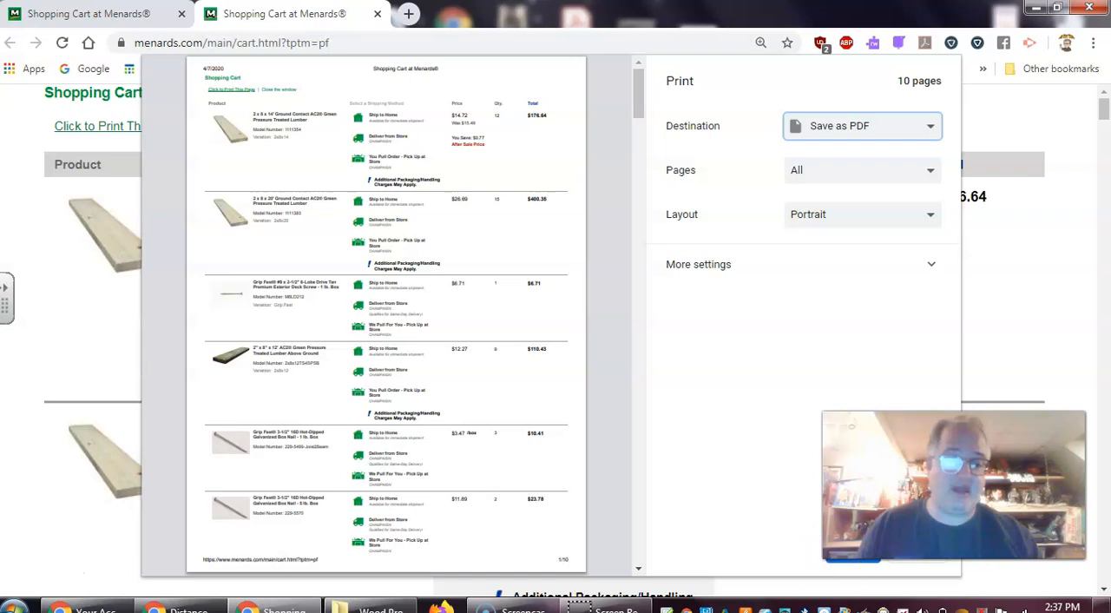
# Save the cart PDF in the Wood Production folder, naming it DeckDesign followed by a hyphen and the designer's first initial and surname
pyautogui.click(836, 566)
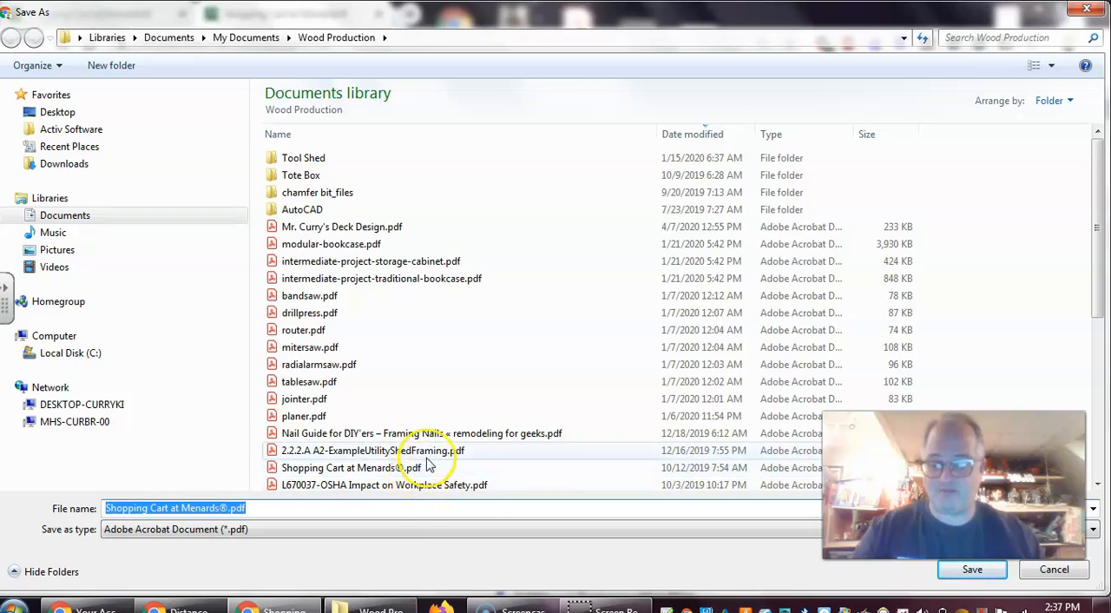
pyautogui.write('DeckDesign-BCurry')
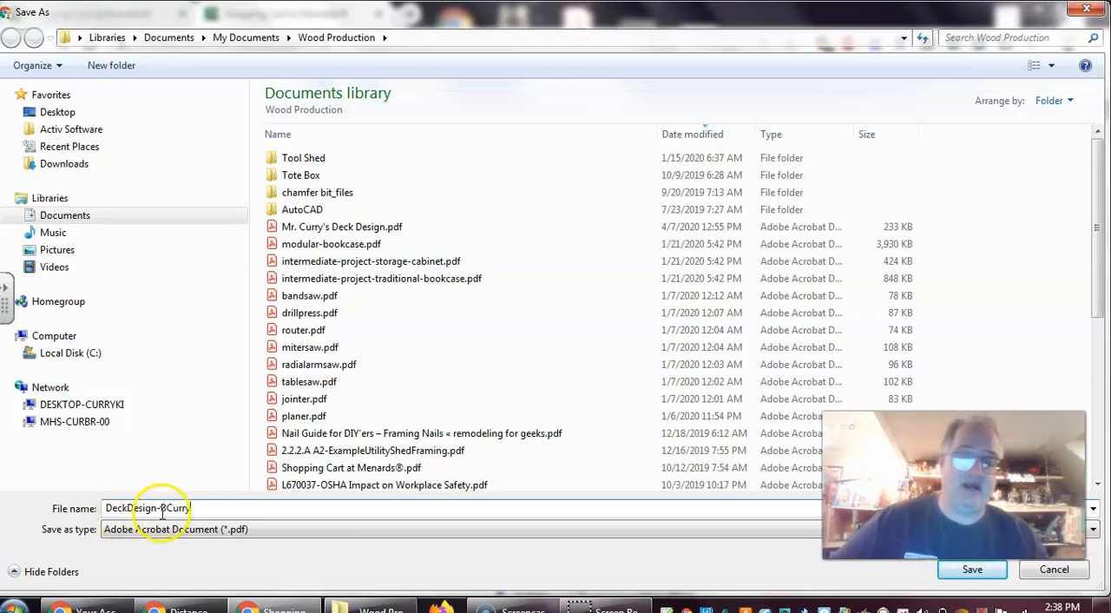
pyautogui.click(970, 573)
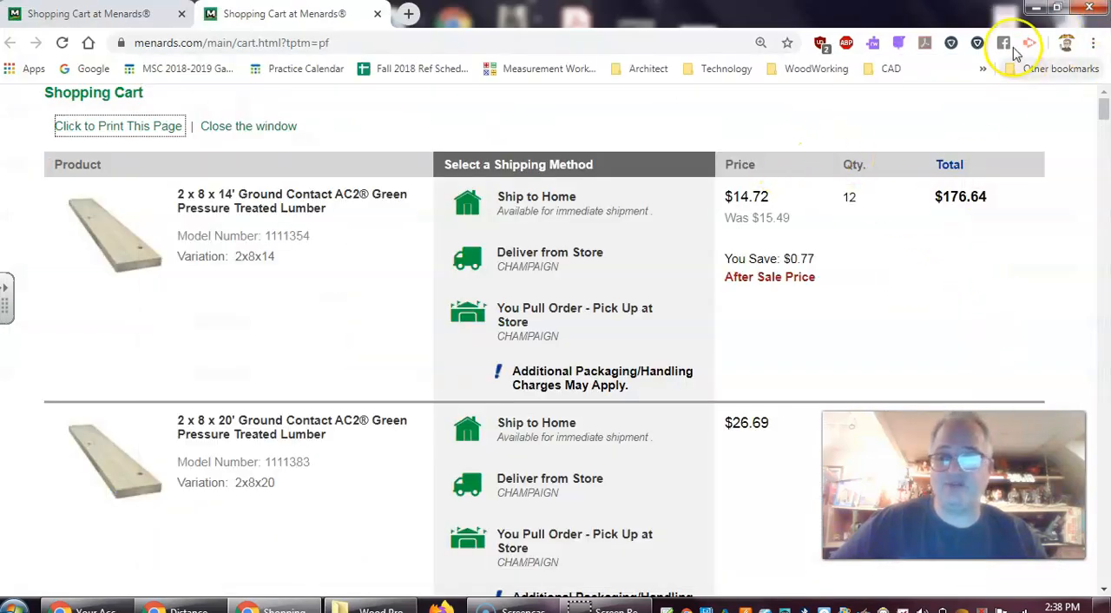
# Switch to the Wood Production folder in the file manager and open the newly saved deck design PDF in Adobe Acrobat Reader
pyautogui.click(1037, 11)
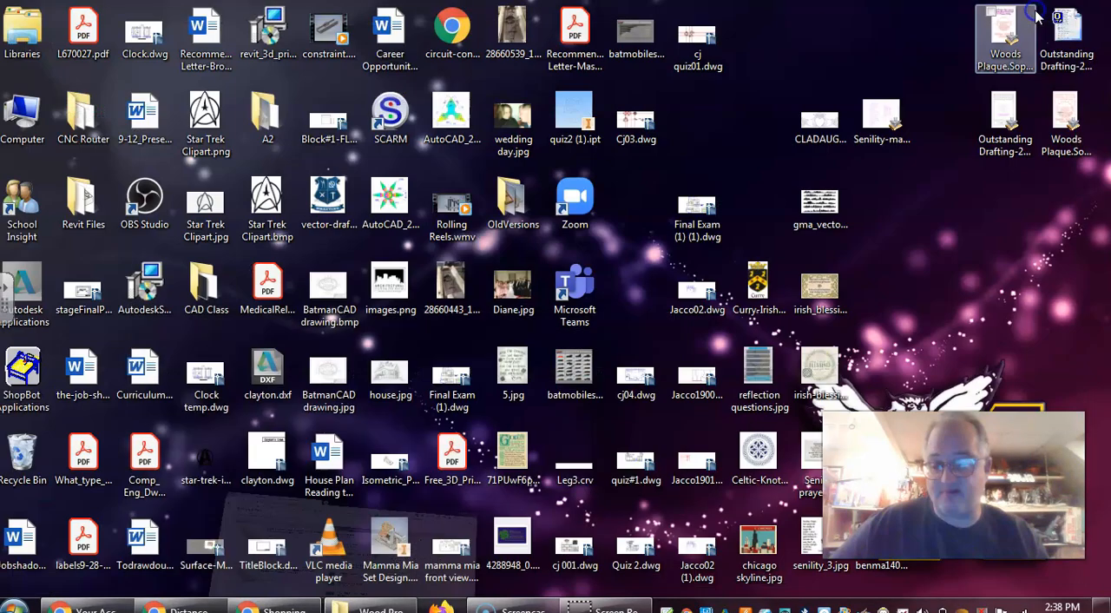
pyautogui.click(382, 608)
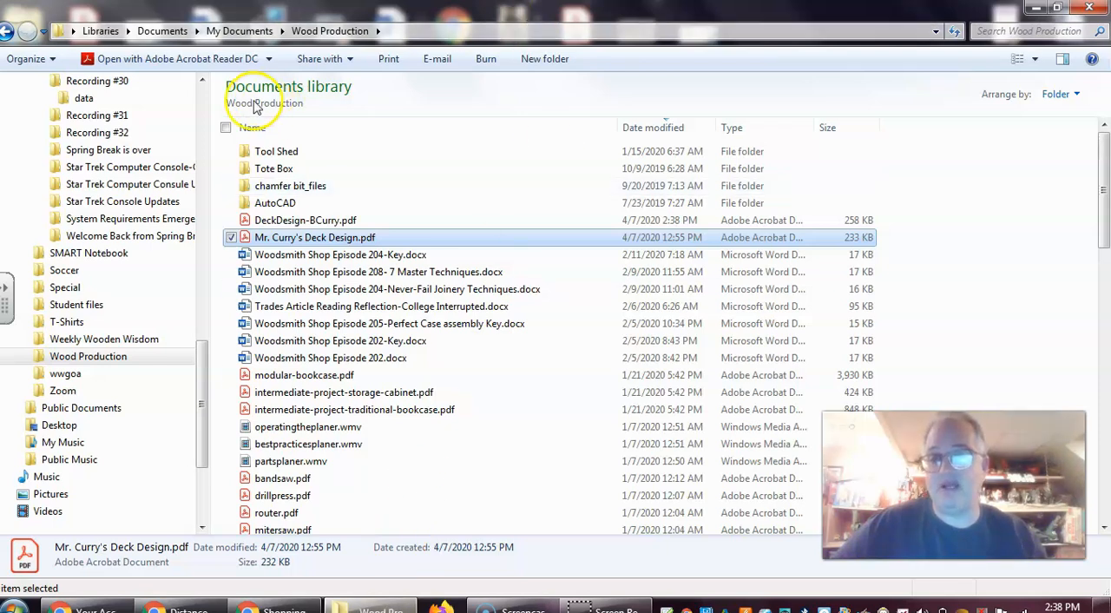
pyautogui.click(296, 219)
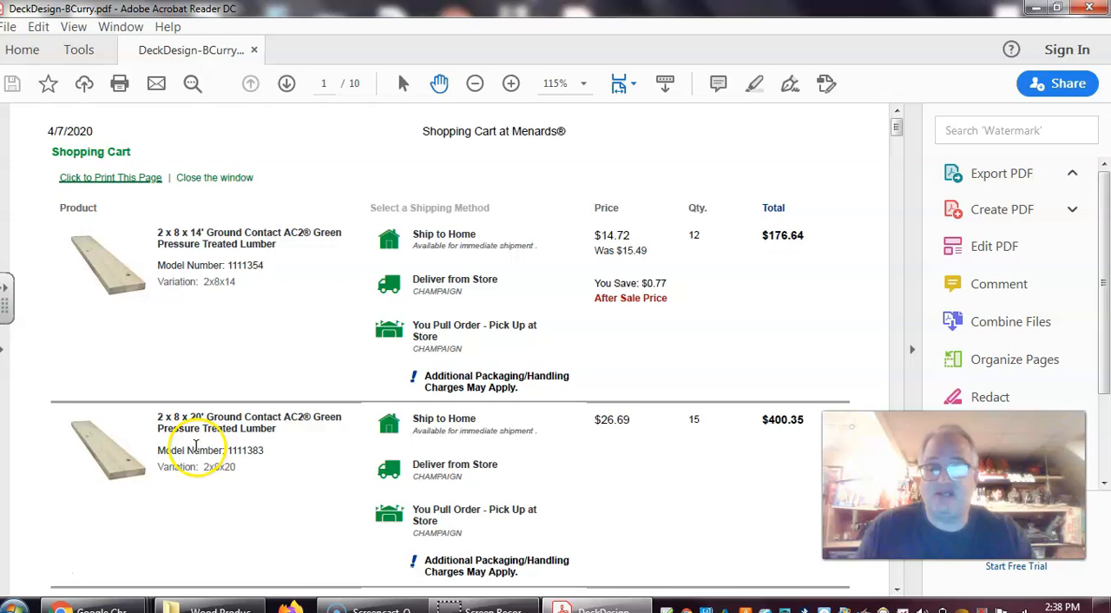
# Review the PDF's material items, quantities and prices from the first page through the pretax subtotal to the last page
pyautogui.scroll(-10, 273, 427)
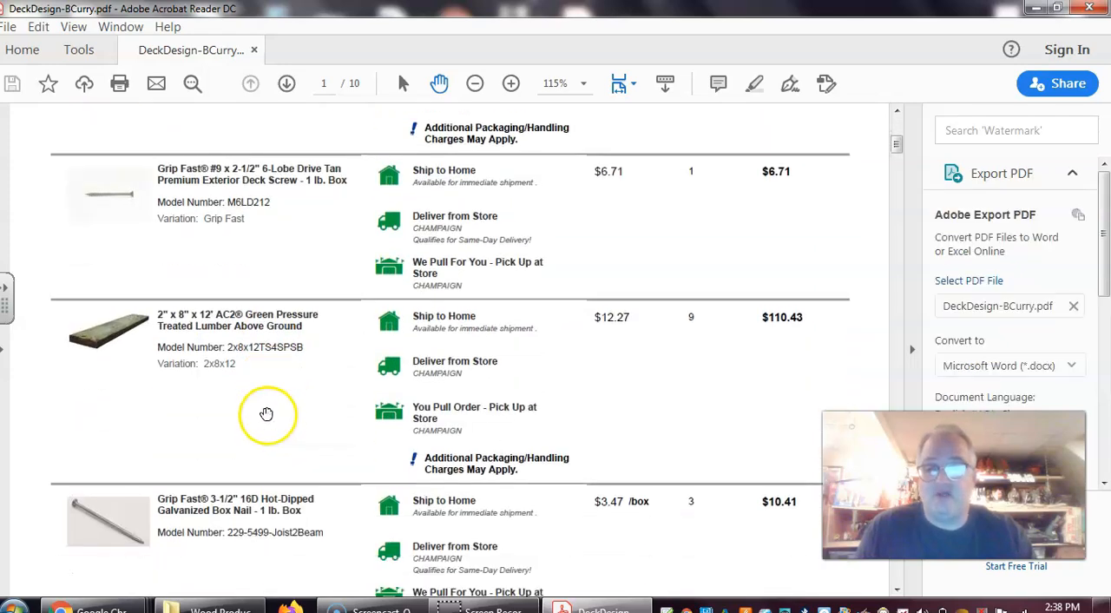
pyautogui.scroll(-18, 266, 412)
pyautogui.scroll(-20, 266, 409)
pyautogui.scroll(-20, 266, 409)
pyautogui.scroll(-13, 266, 409)
pyautogui.scroll(3, 263, 409)
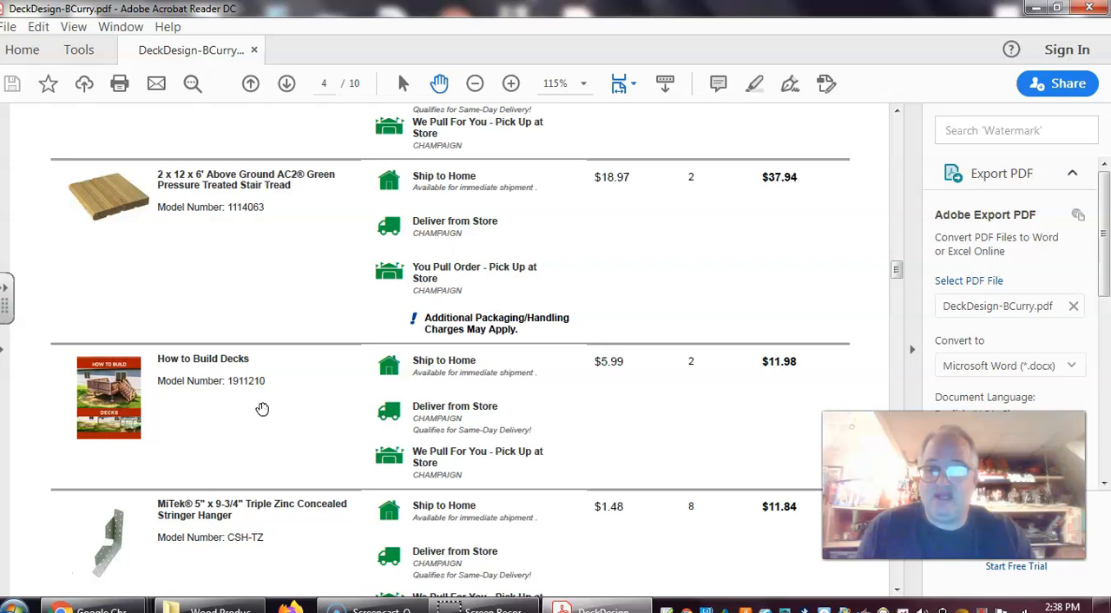
pyautogui.scroll(-10, 322, 382)
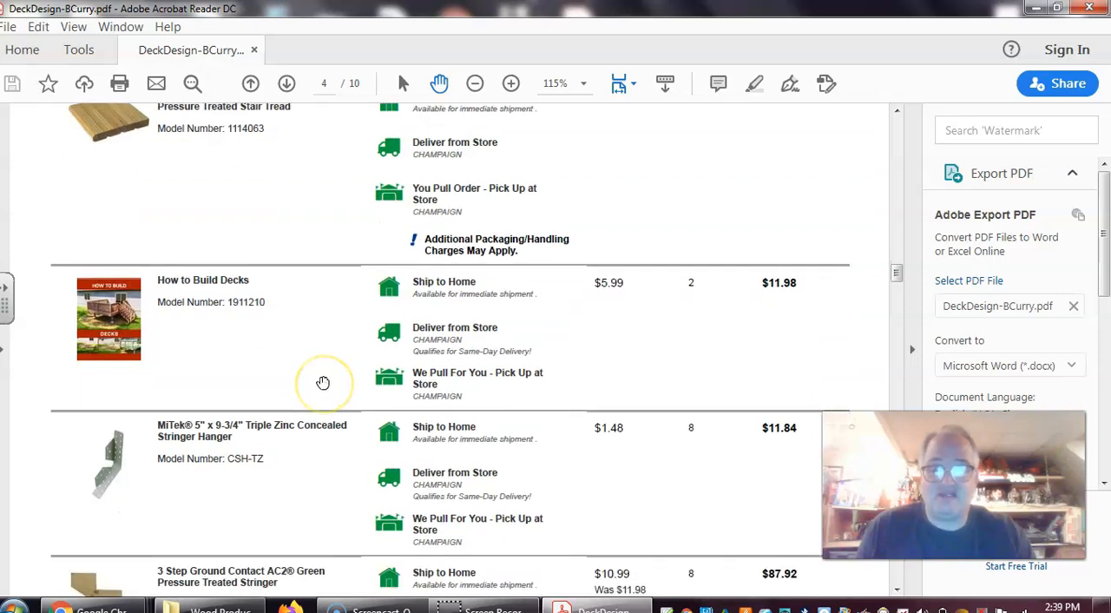
pyautogui.scroll(-17, 322, 382)
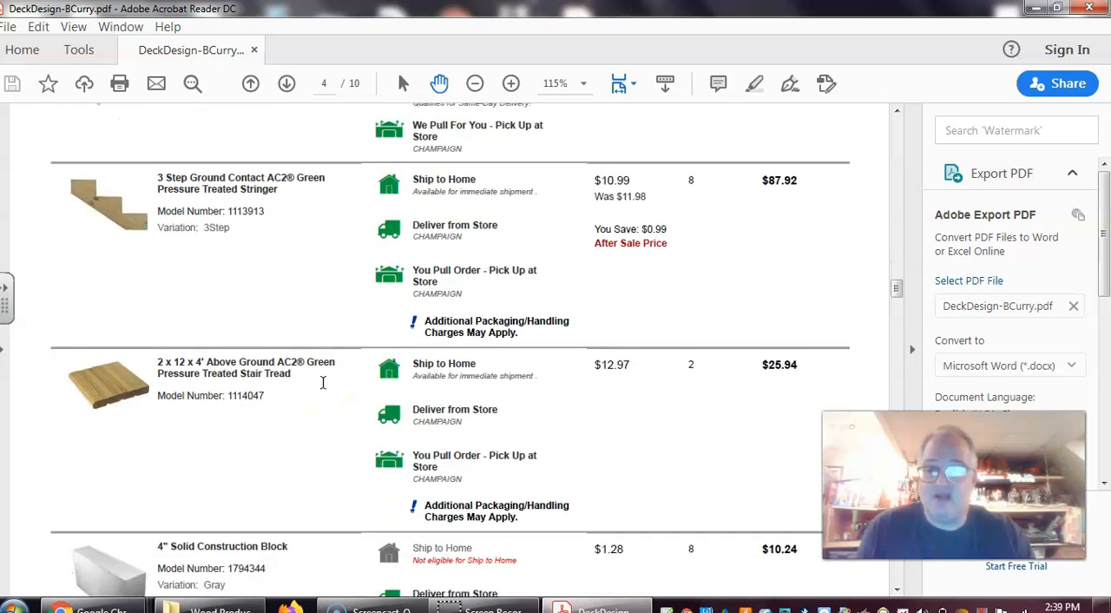
pyautogui.scroll(-20, 322, 382)
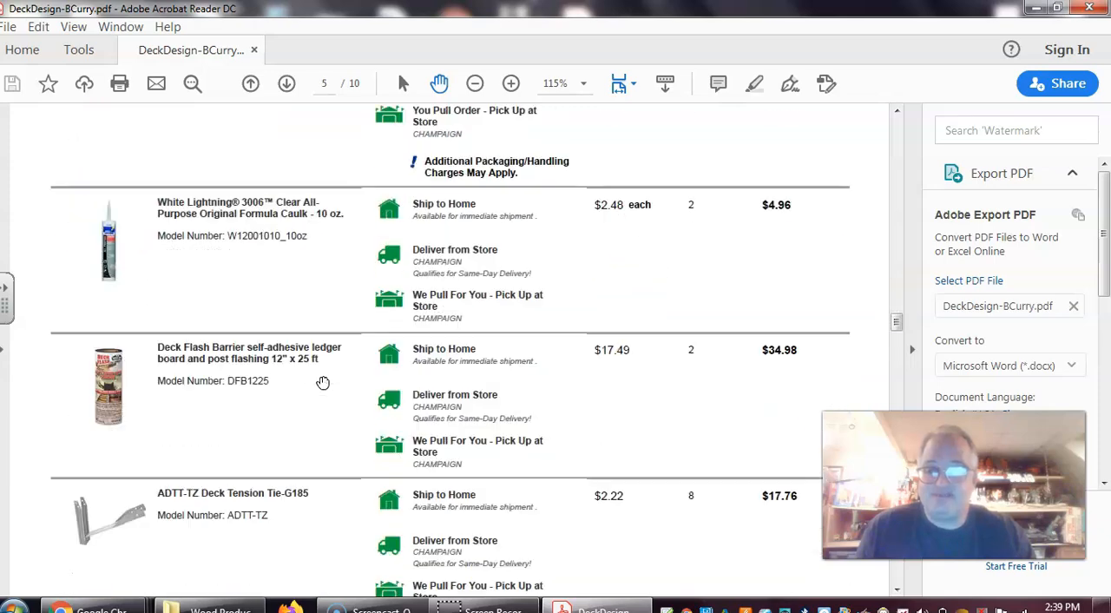
pyautogui.scroll(-9, 369, 459)
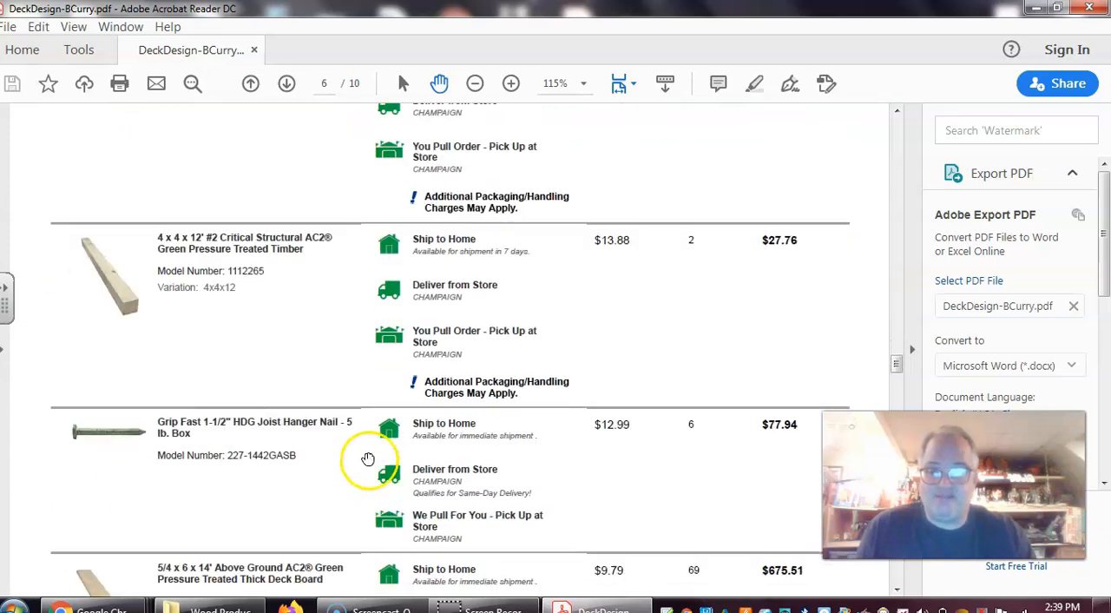
pyautogui.moveTo(898, 366); pyautogui.dragTo(898, 526)
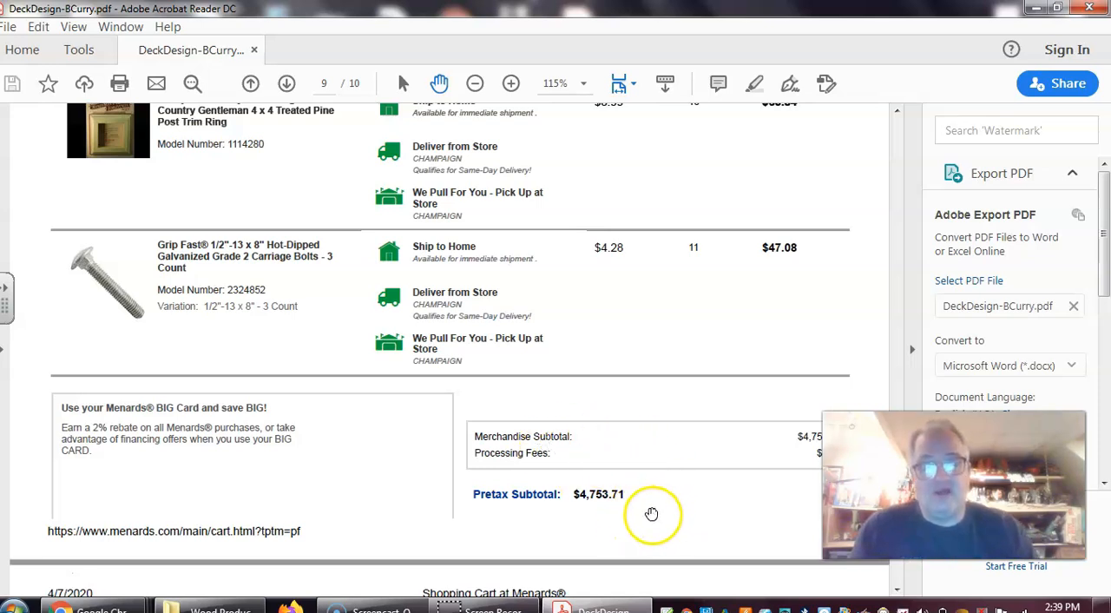
pyautogui.scroll(-3, 643, 497)
pyautogui.scroll(-8, 646, 493)
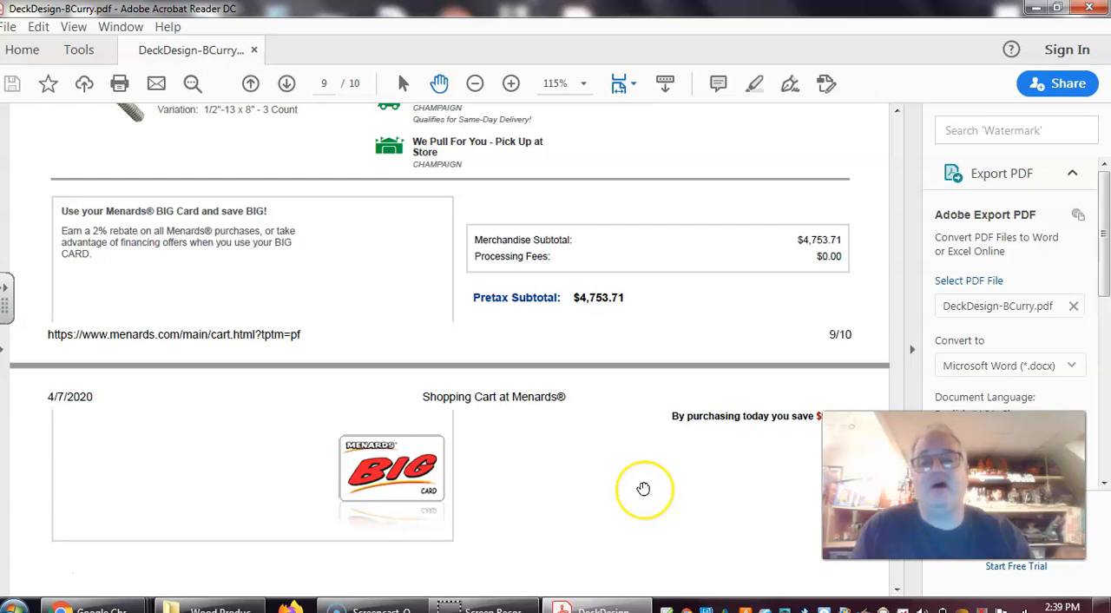
# Look back through the material list from the last page to the first, and return to the Wood Production folder
pyautogui.scroll(12, 640, 489)
pyautogui.scroll(15, 640, 477)
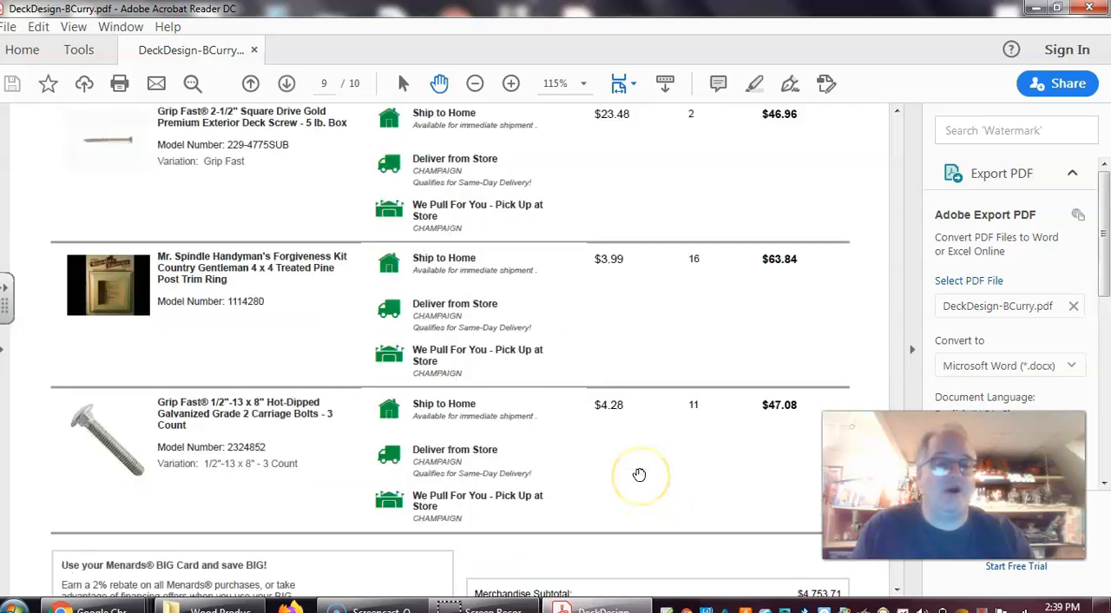
pyautogui.scroll(20, 649, 479)
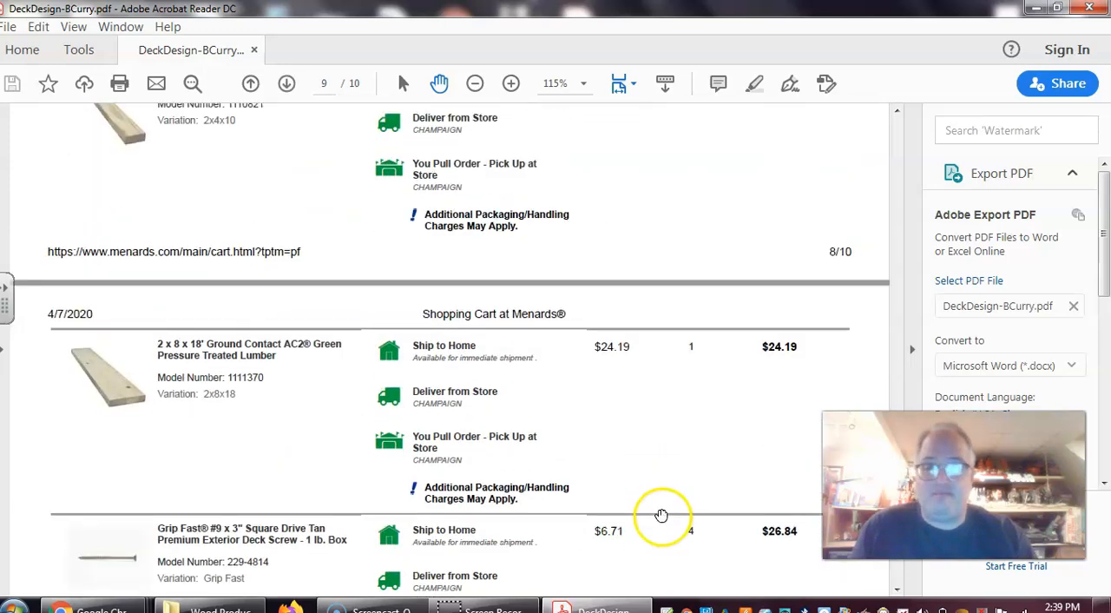
pyautogui.scroll(20, 666, 499)
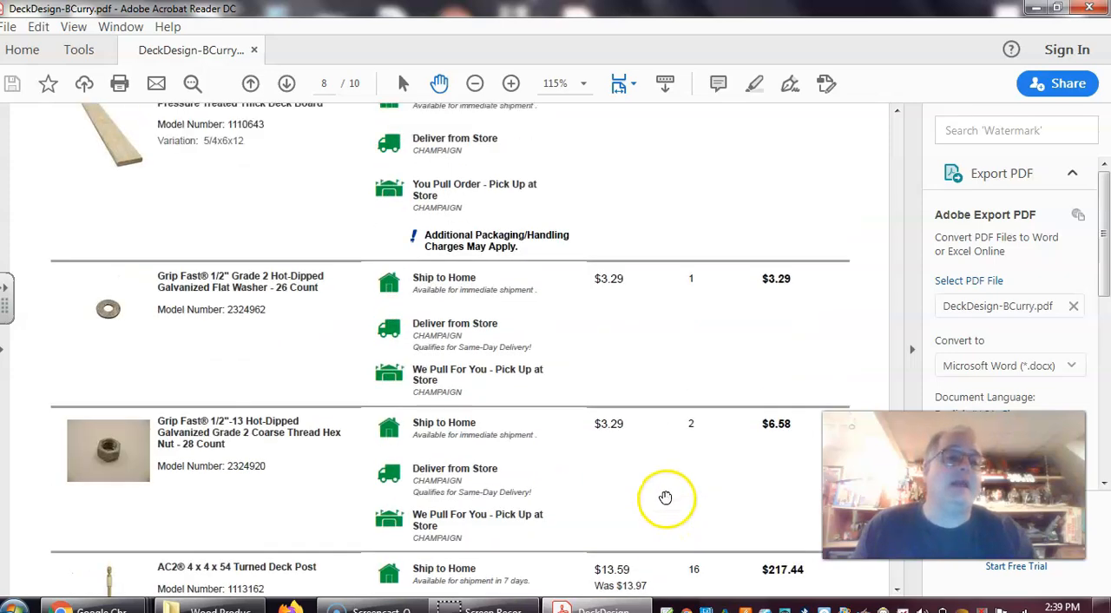
pyautogui.scroll(8, 665, 497)
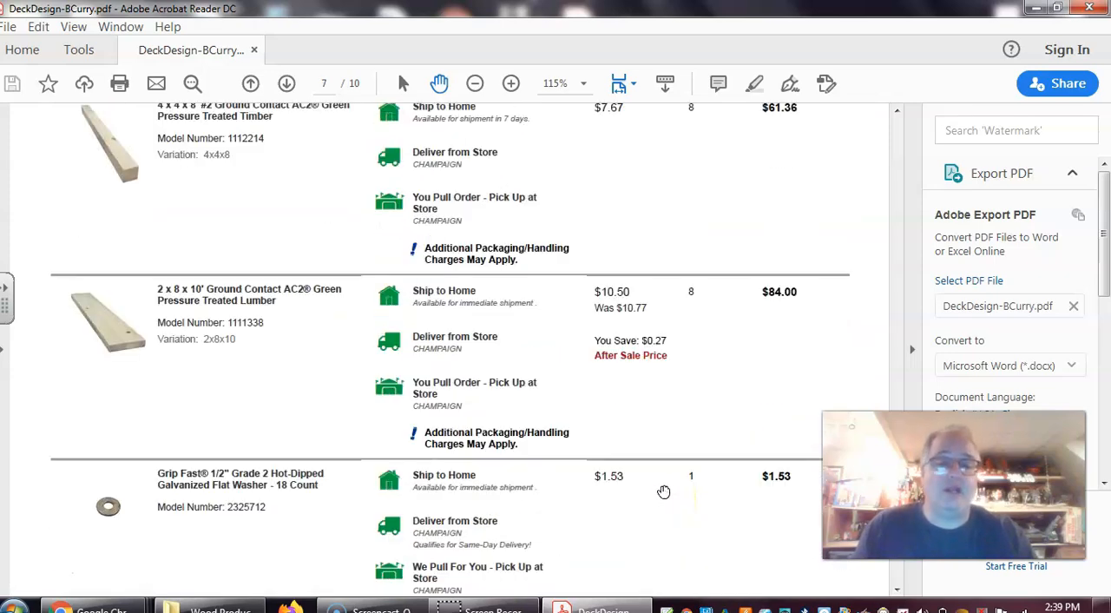
pyautogui.scroll(3, 660, 486)
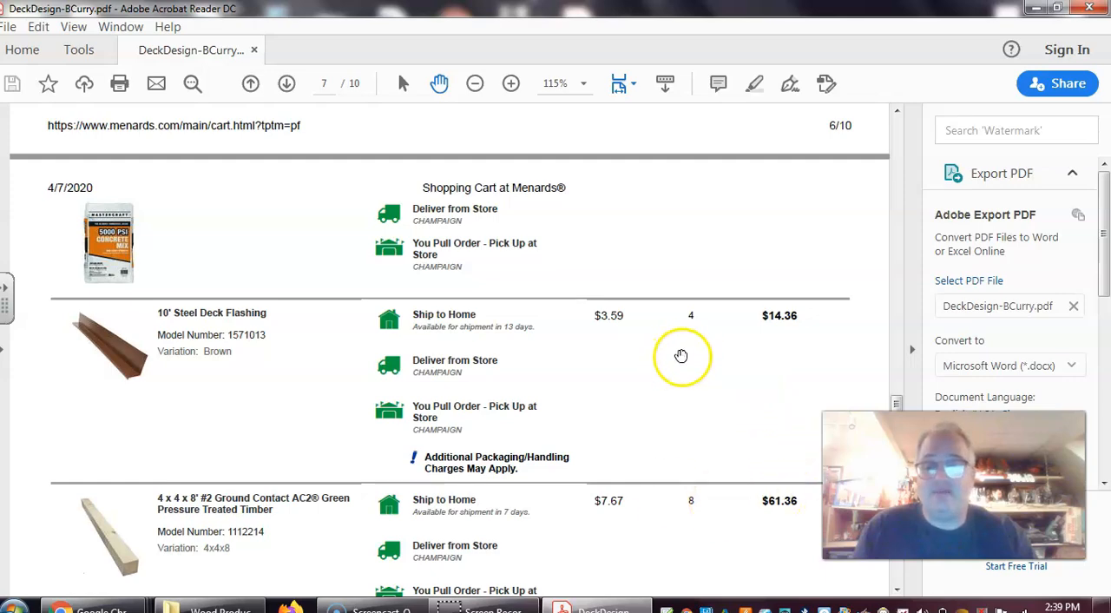
pyautogui.moveTo(897, 402); pyautogui.dragTo(899, 122)
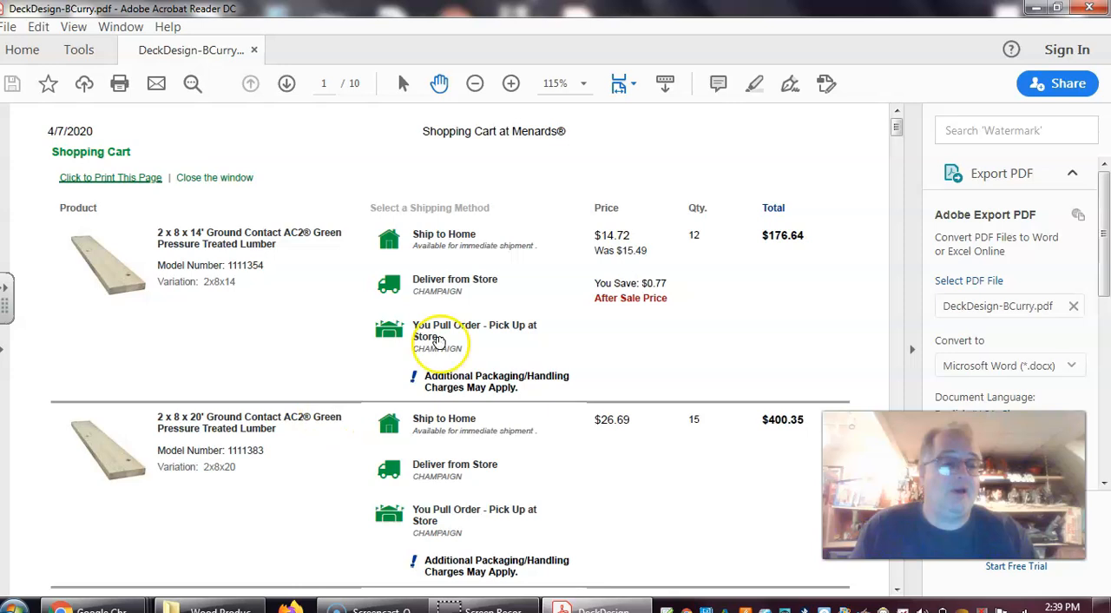
pyautogui.click(1037, 11)
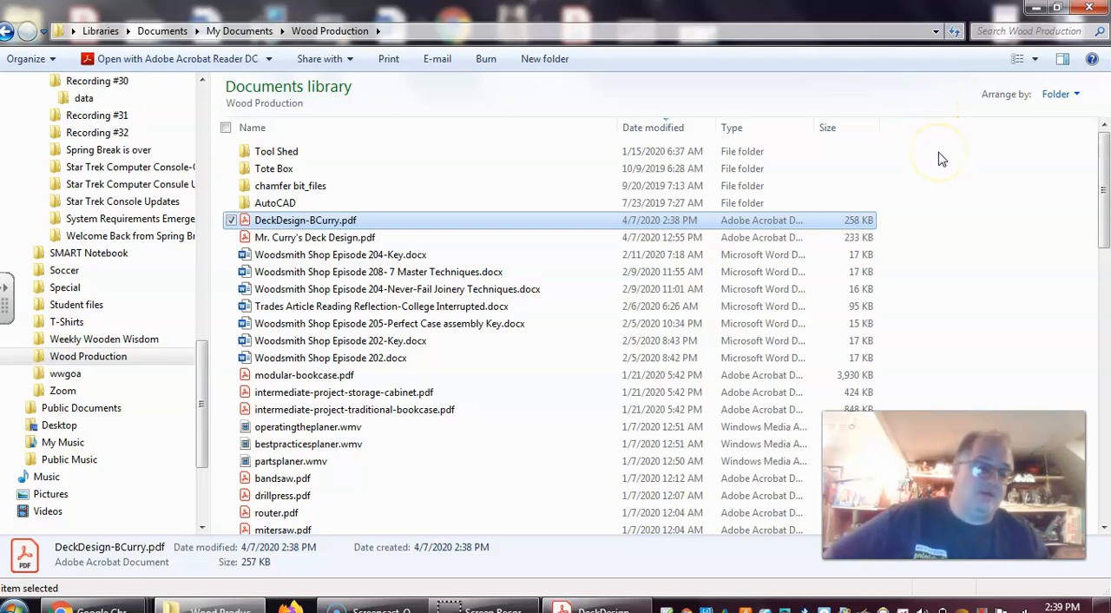